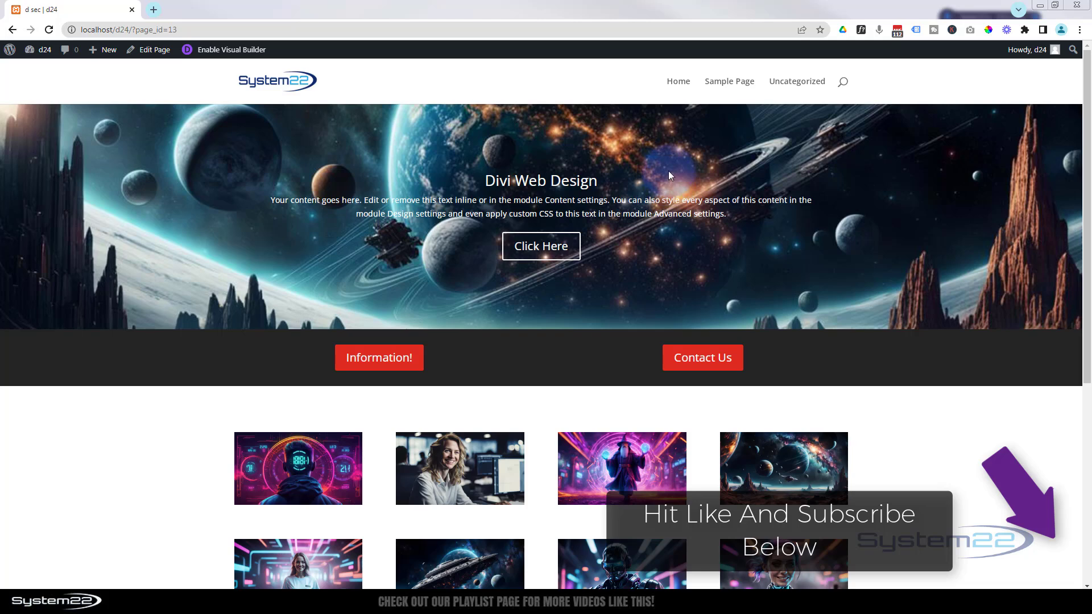
Enable the Visual Builder and insert a regular three-column section beneath the space hero.
{"action": "left_click", "coordinate": [249, 54]}
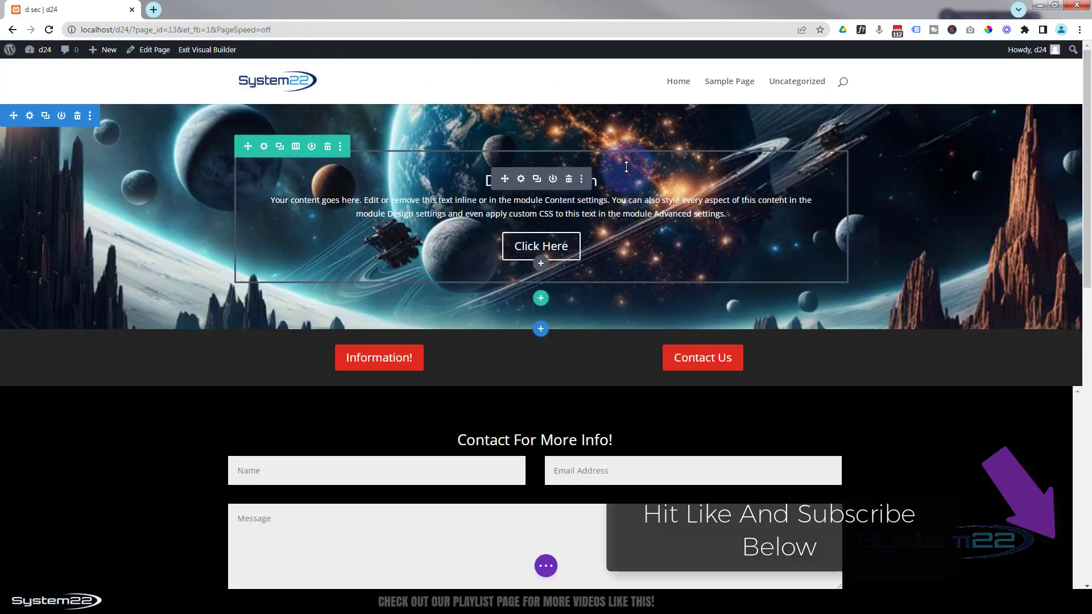
{"action": "left_click", "coordinate": [541, 331]}
{"action": "left_click", "coordinate": [478, 291]}
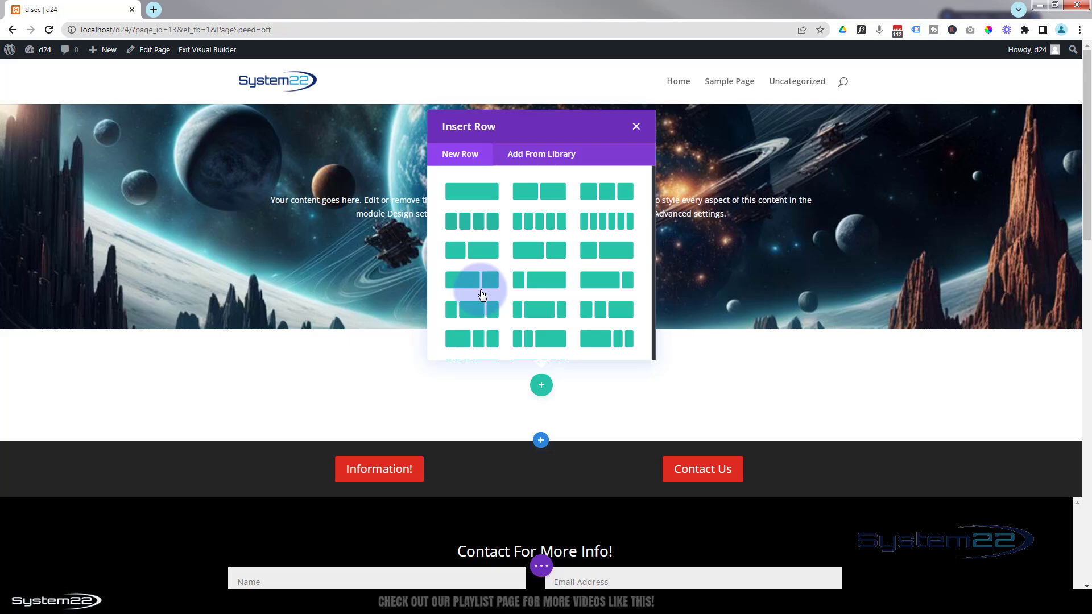
{"action": "left_click", "coordinate": [614, 162]}
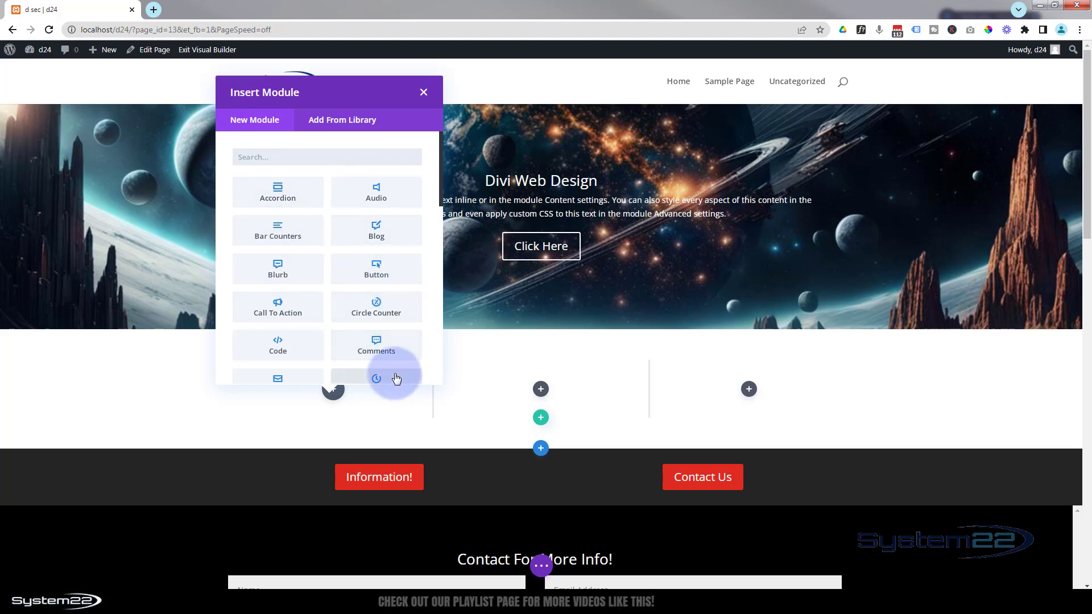
Insert a Call To Action module into the left column.
{"action": "left_click", "coordinate": [293, 313]}
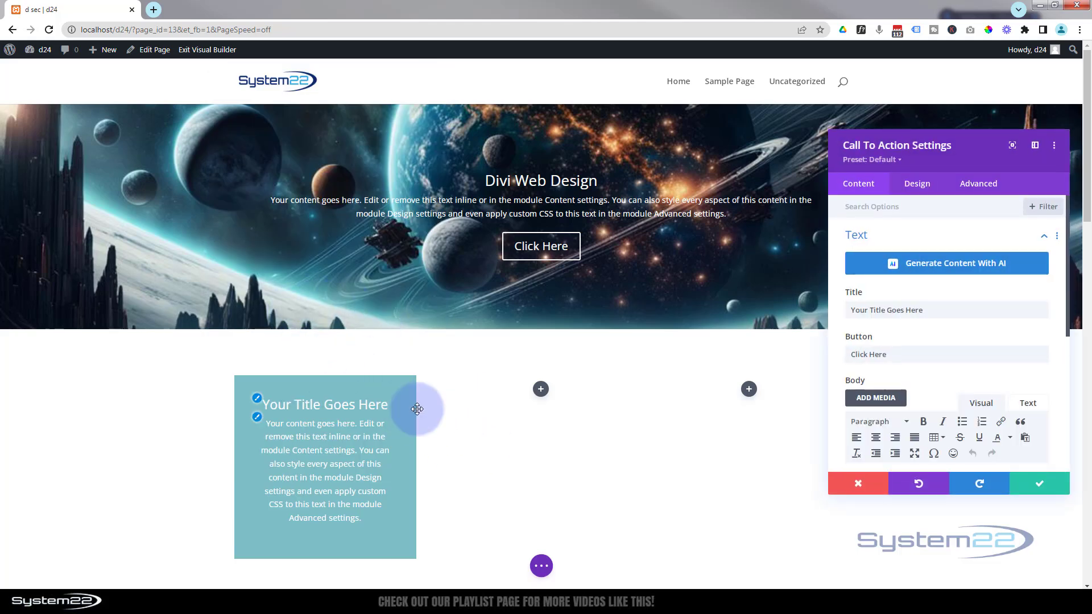
{"action": "scroll", "coordinate": [193, 243], "scroll_direction": "down", "scroll_amount": 3}
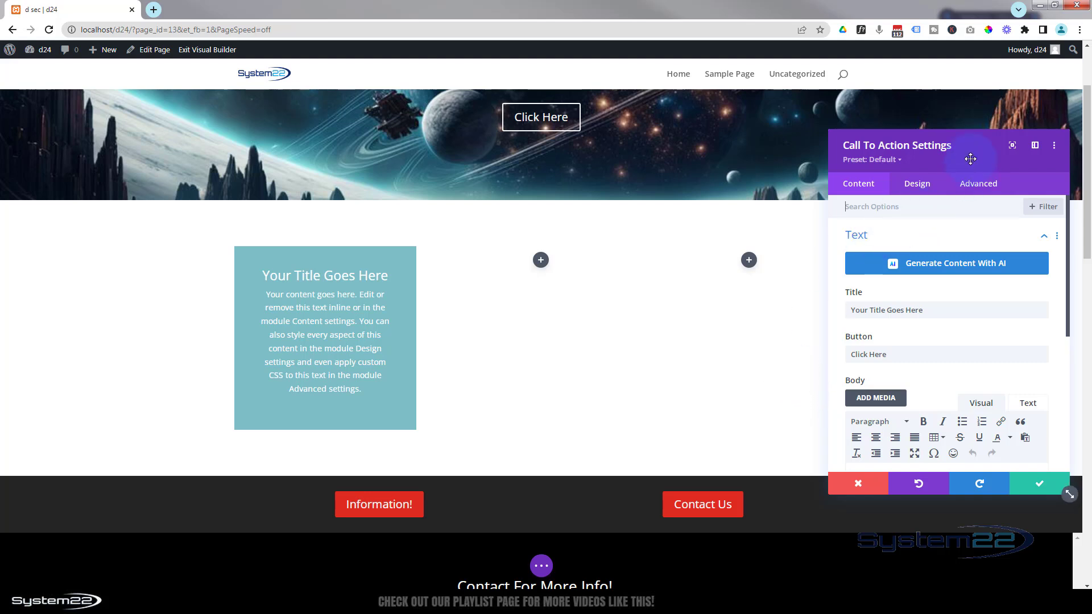
{"action": "left_click_drag", "start_coordinate": [971, 159], "coordinate": [759, 124]}
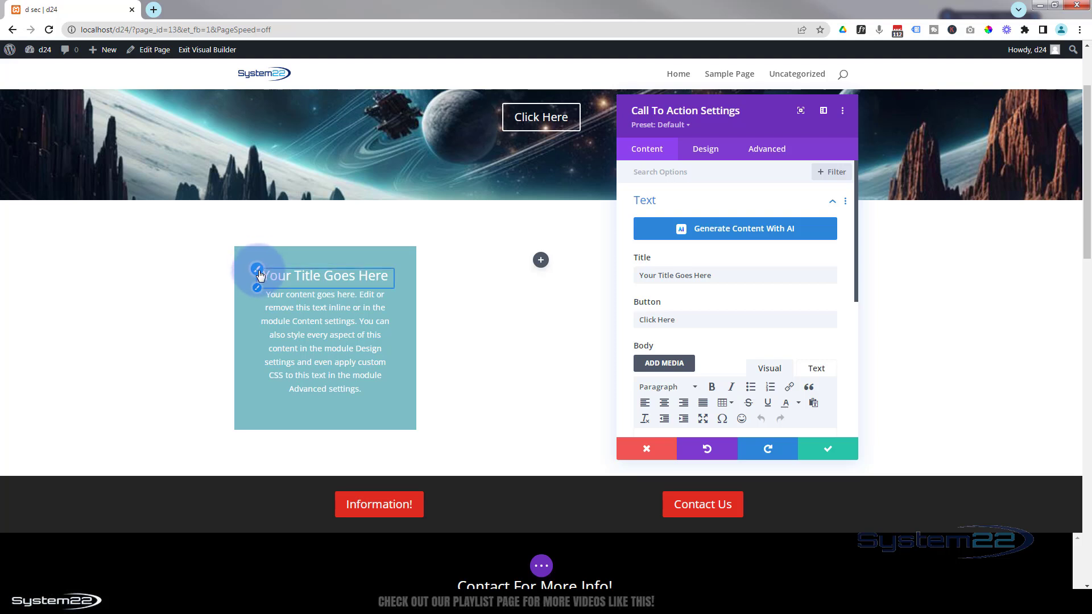
Make the Call To Action title Semi Bold and colour it #242424.
{"action": "left_click", "coordinate": [257, 270]}
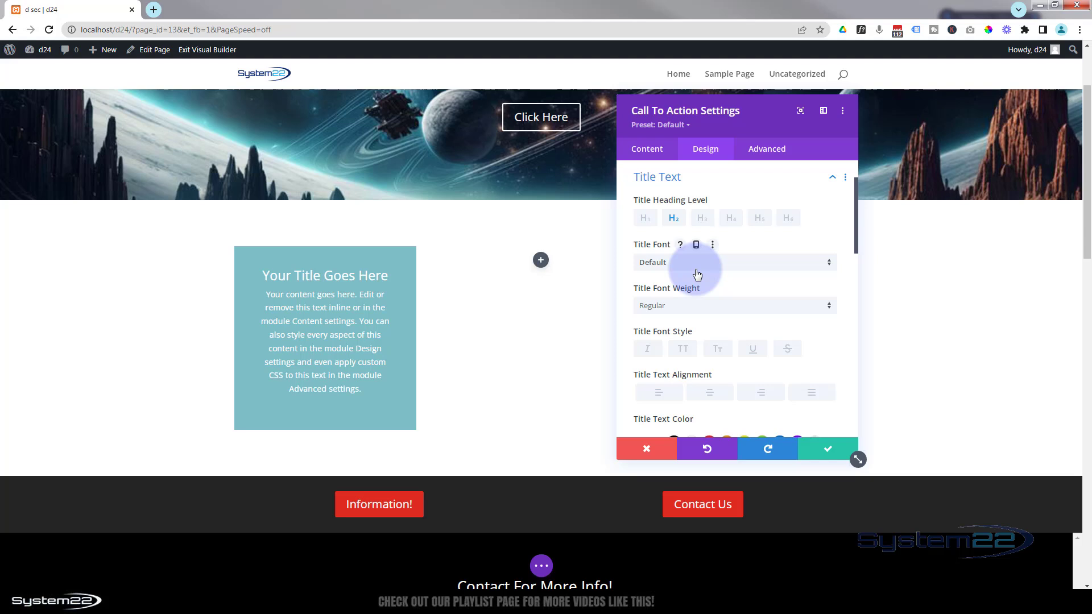
{"action": "left_click", "coordinate": [674, 307]}
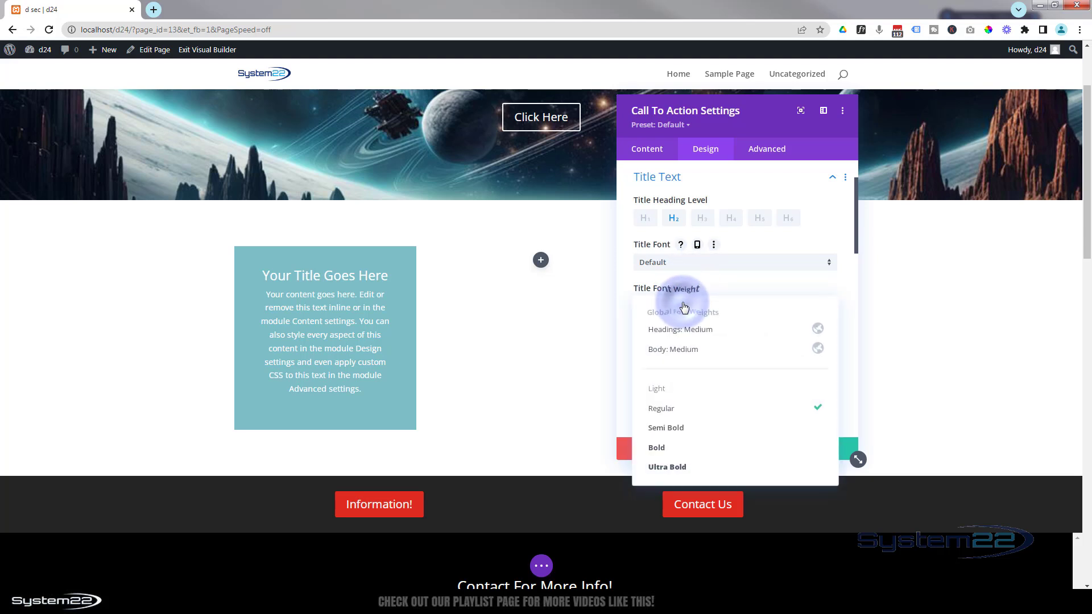
{"action": "left_click", "coordinate": [681, 427]}
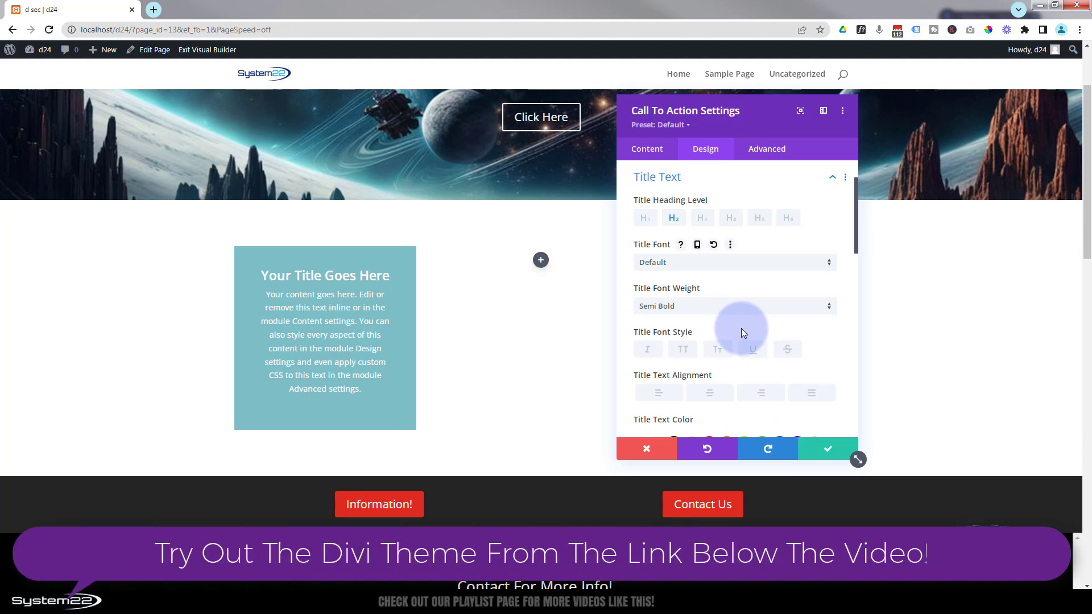
{"action": "scroll", "coordinate": [742, 333], "scroll_direction": "down", "scroll_amount": 2}
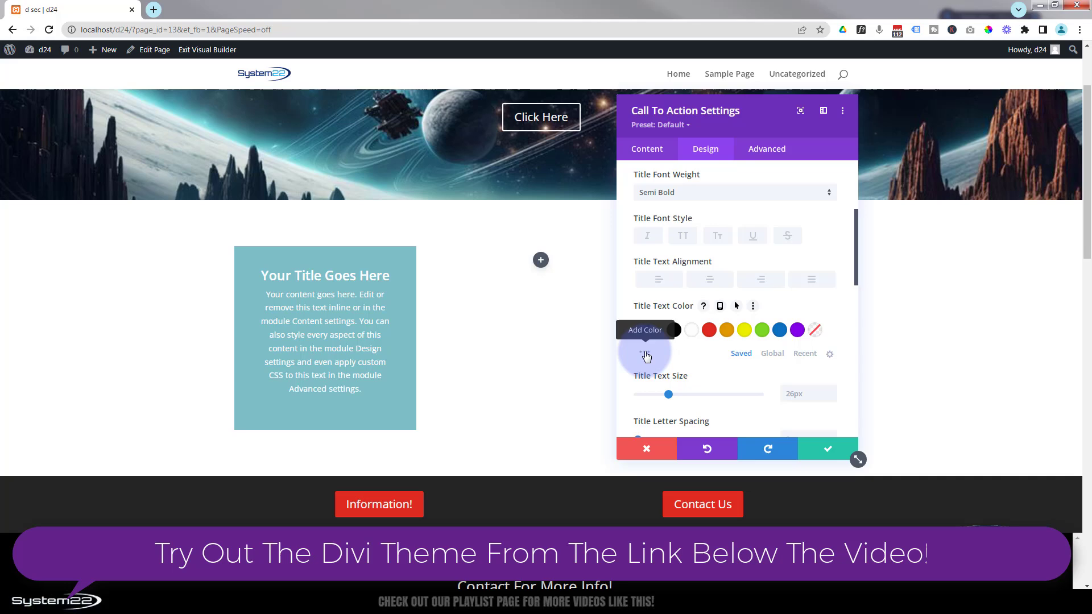
{"action": "left_click", "coordinate": [646, 354]}
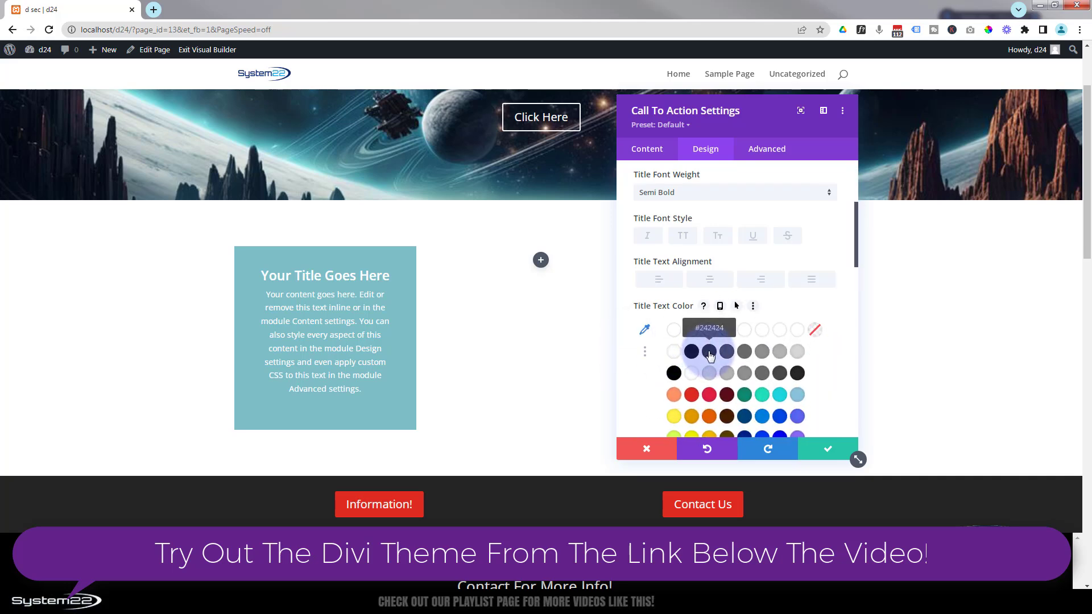
{"action": "left_click", "coordinate": [709, 352]}
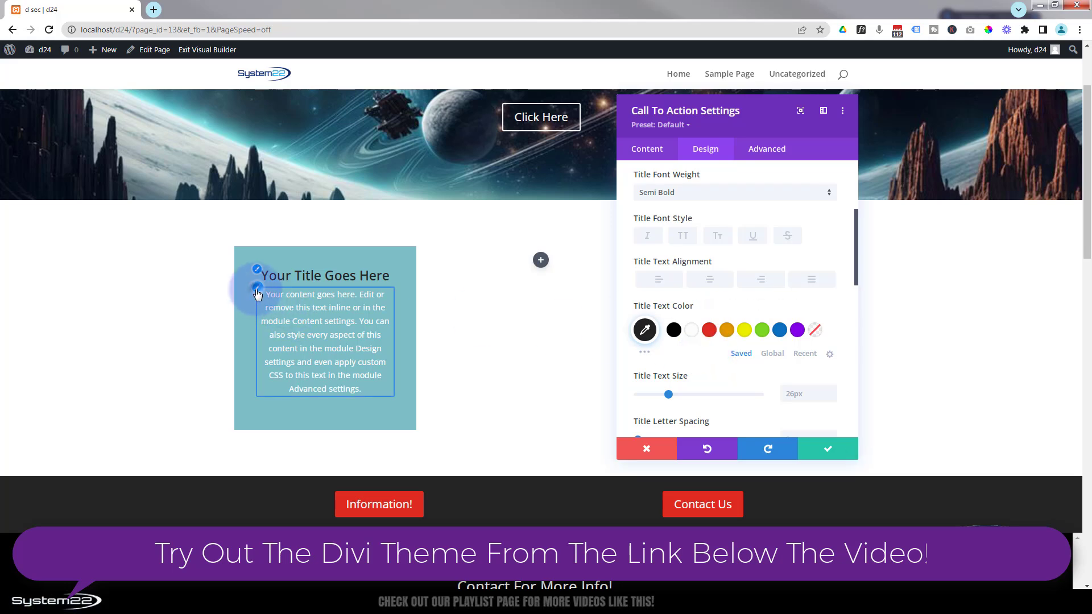
Colour the Call To Action body text #242424, keeping the default body font.
{"action": "left_click", "coordinate": [257, 292]}
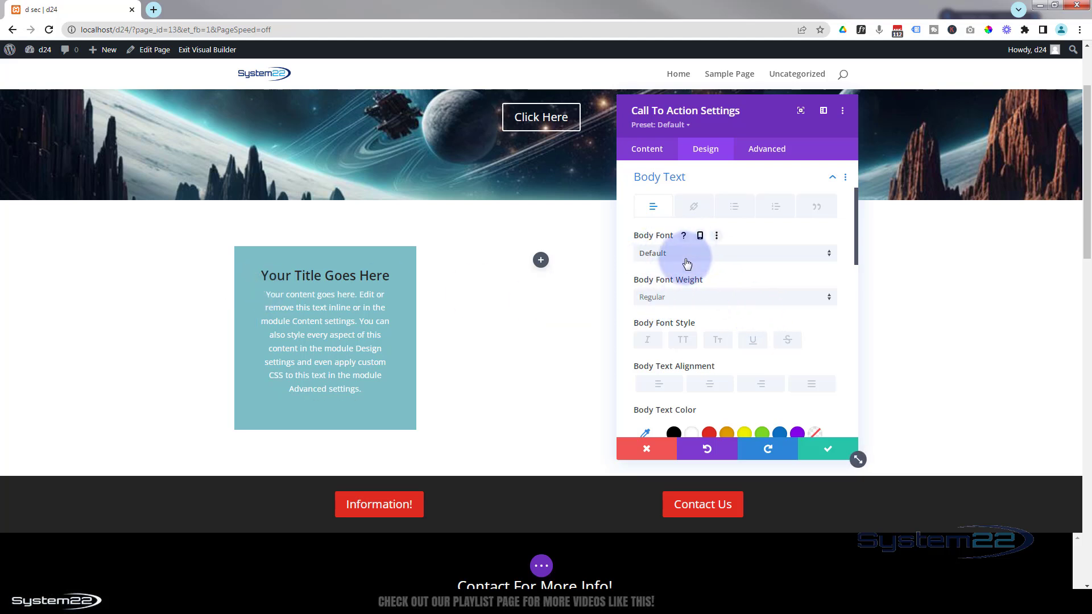
{"action": "left_click", "coordinate": [656, 257]}
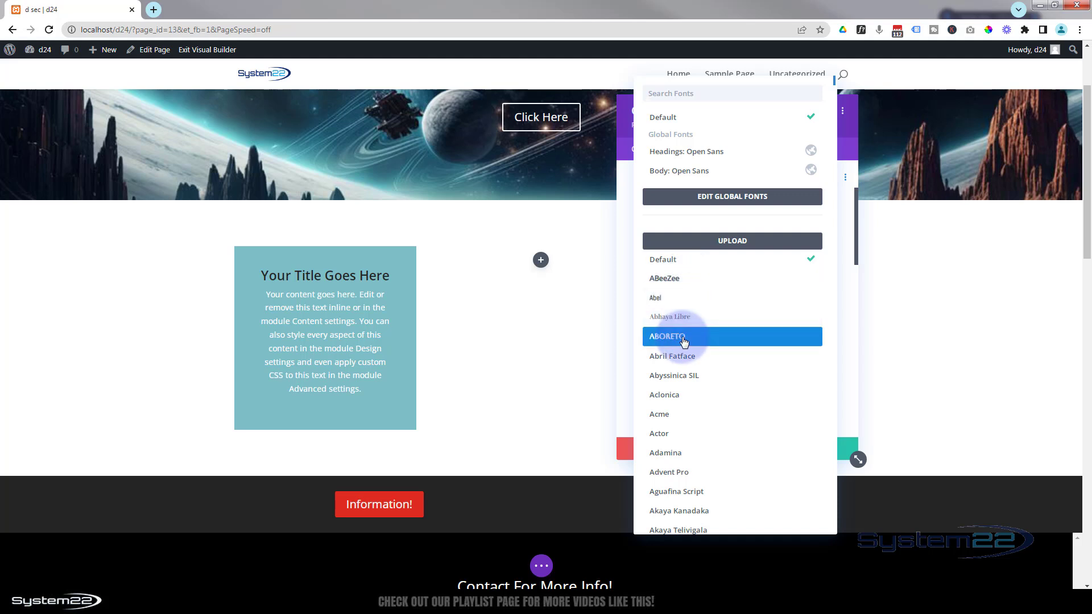
{"action": "left_click", "coordinate": [630, 275]}
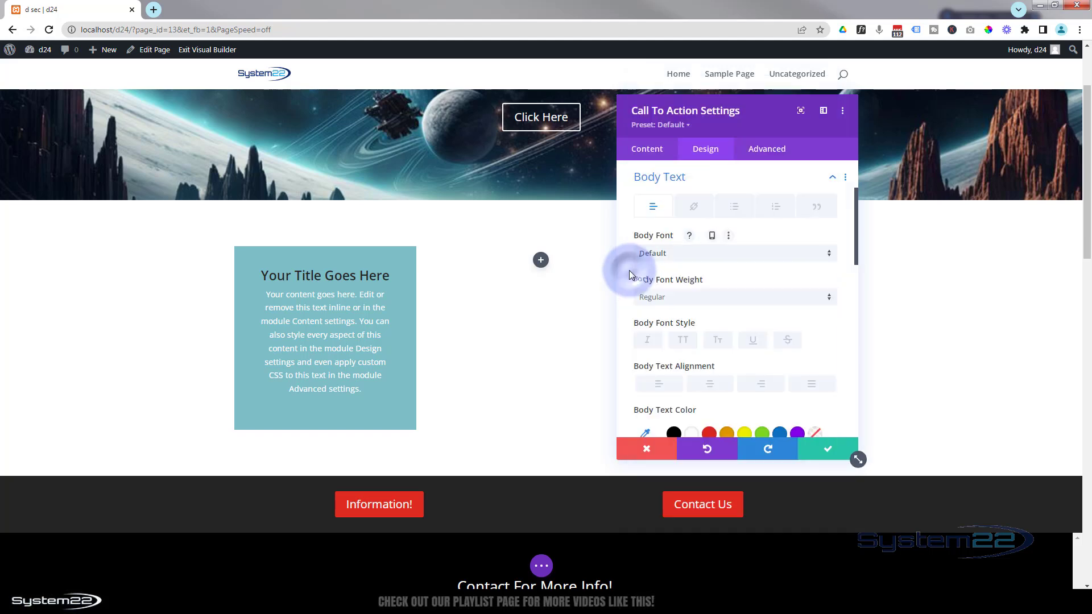
{"action": "scroll", "coordinate": [680, 307], "scroll_direction": "down", "scroll_amount": 4}
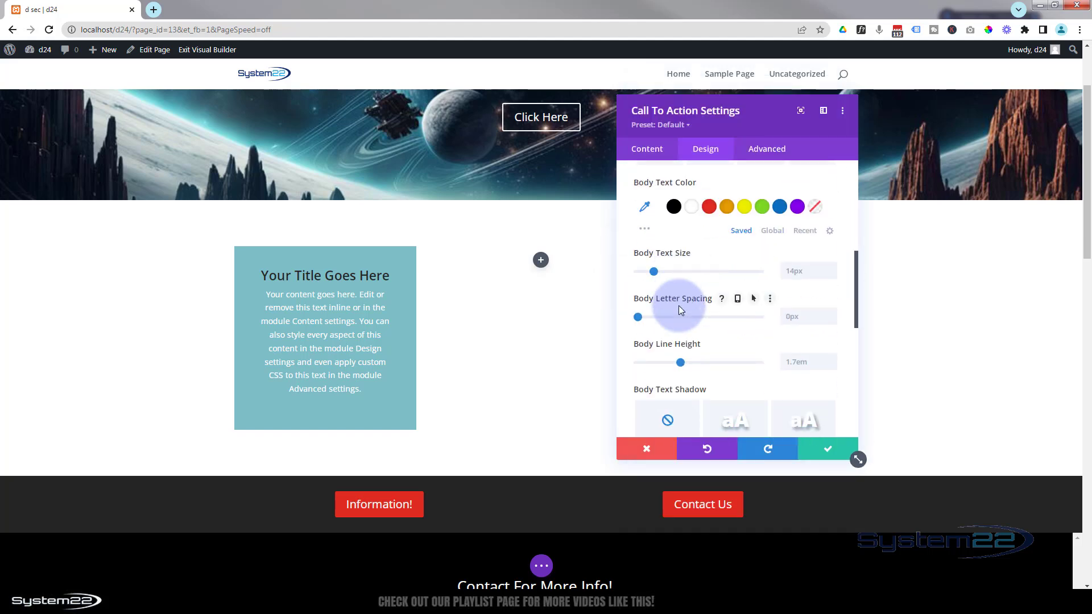
{"action": "left_click", "coordinate": [646, 231]}
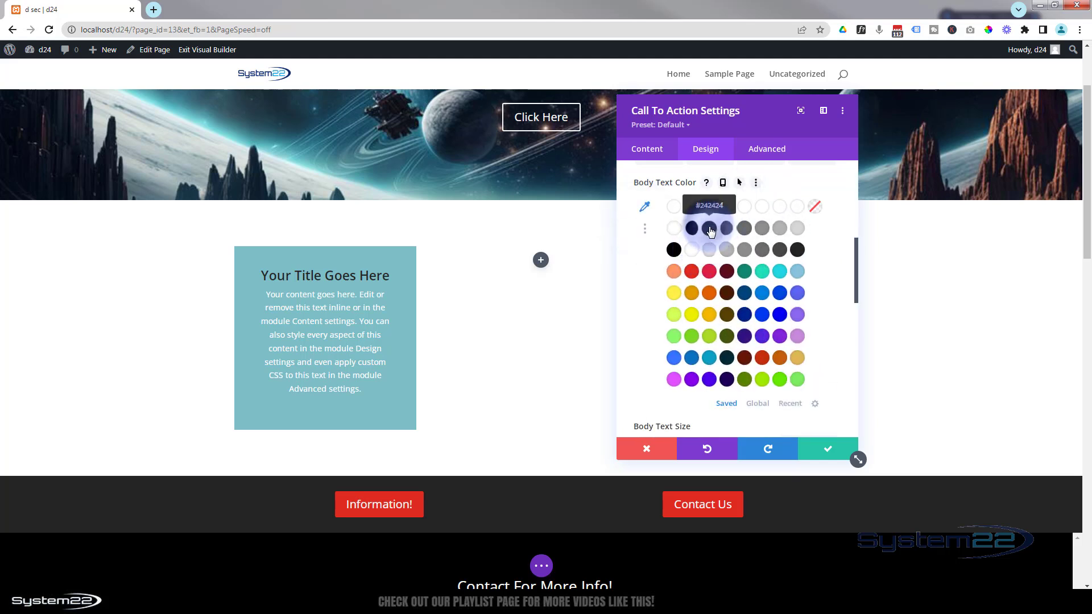
{"action": "left_click", "coordinate": [710, 228]}
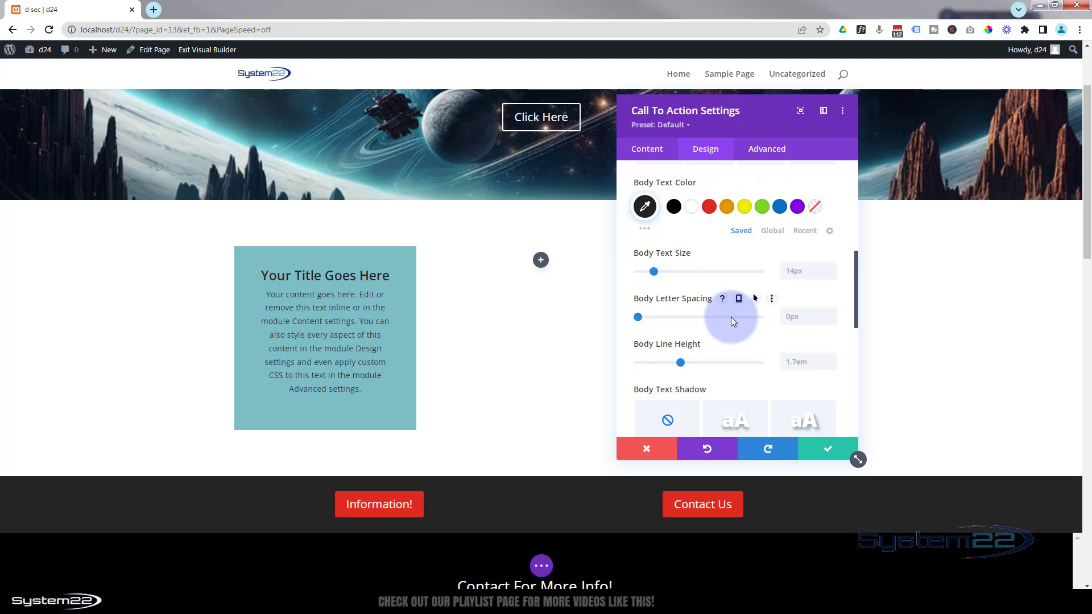
Delete the card's teal background colour so it has no background.
{"action": "left_click", "coordinate": [647, 151]}
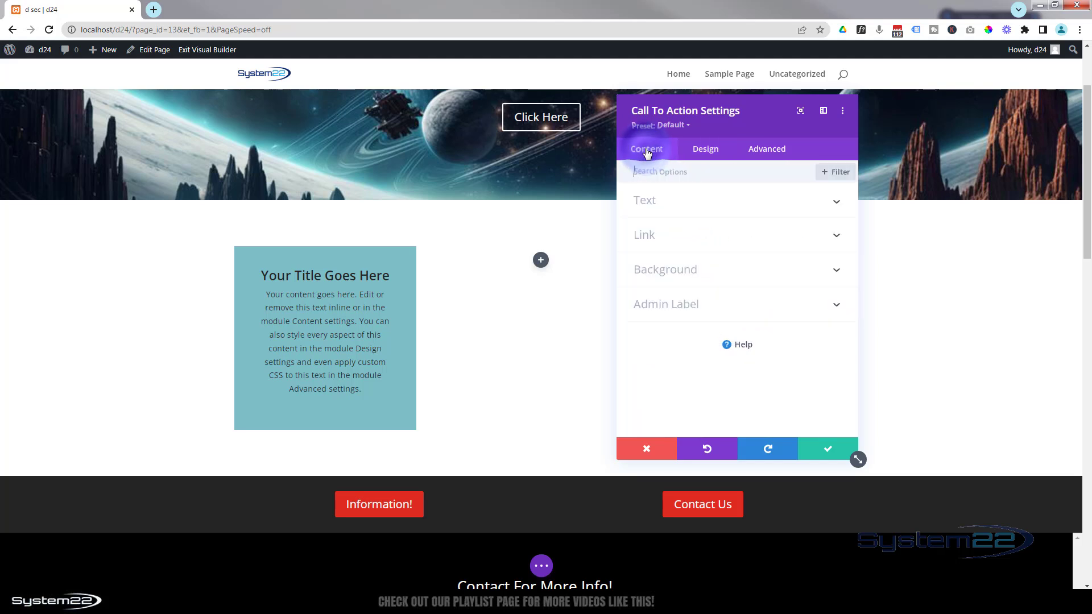
{"action": "left_click", "coordinate": [707, 272]}
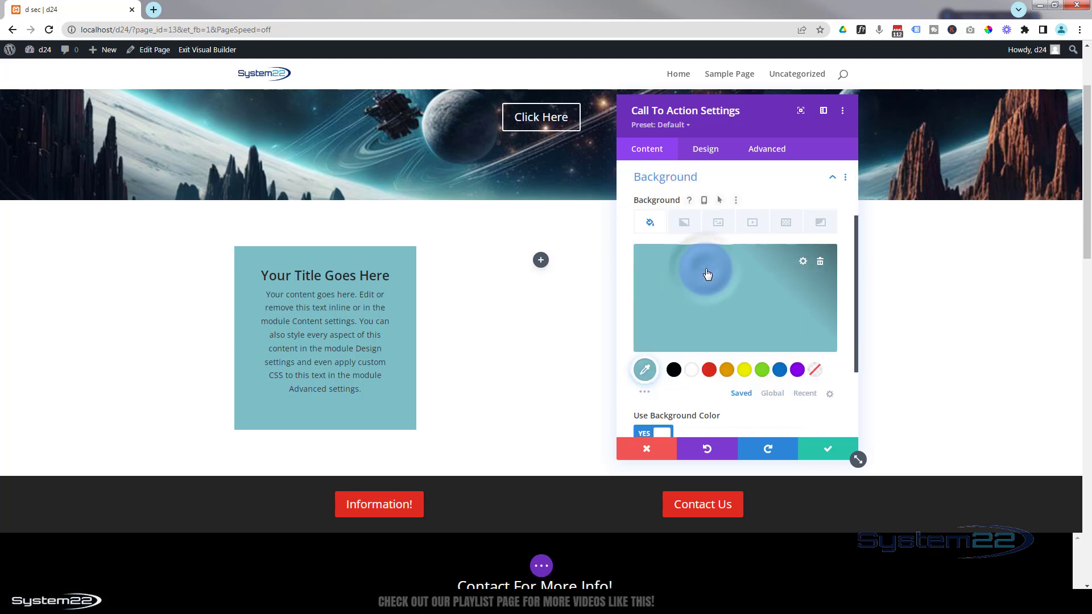
{"action": "left_click", "coordinate": [821, 263]}
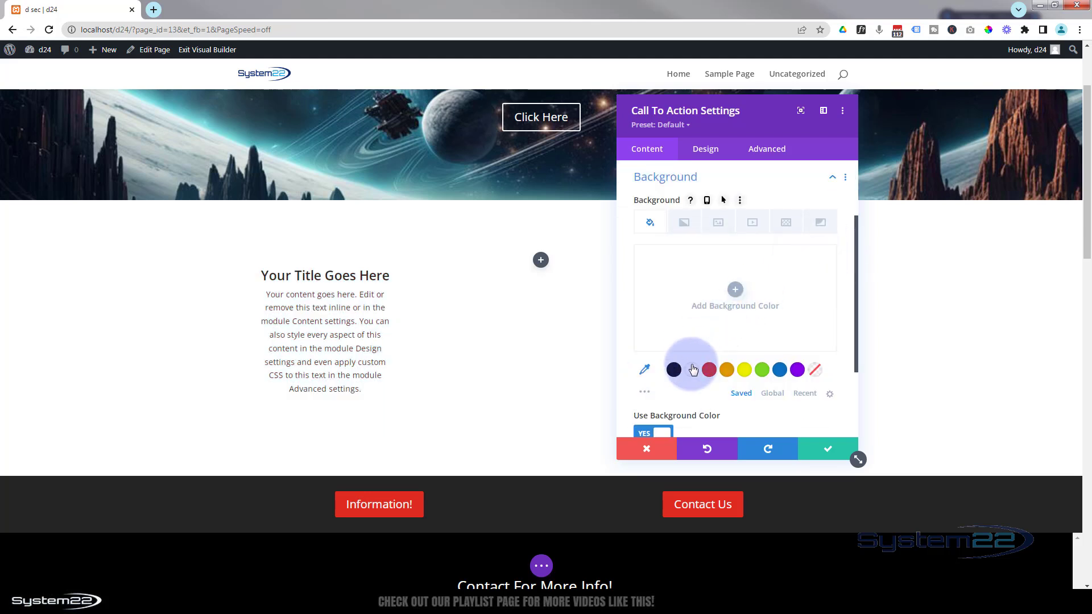
{"action": "left_click", "coordinate": [692, 372]}
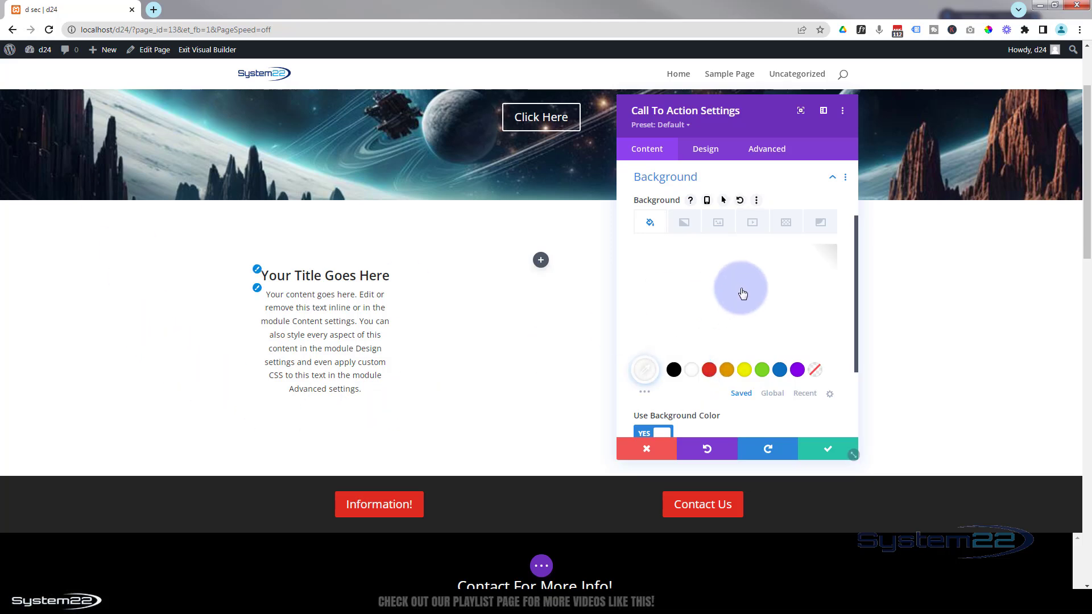
{"action": "left_click", "coordinate": [803, 263]}
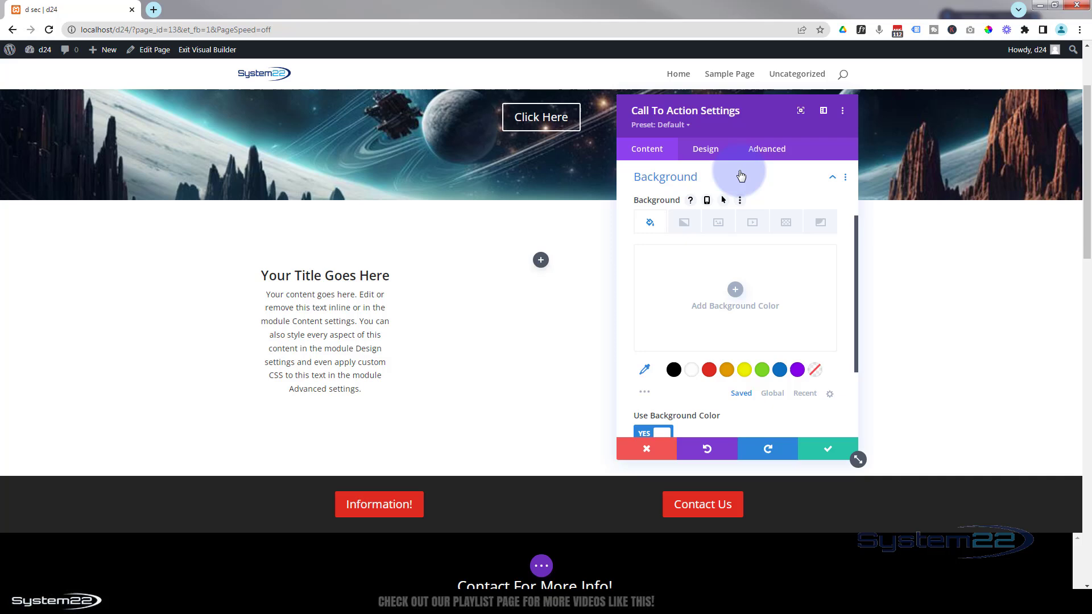
Give the call-to-action card a 2px border.
{"action": "left_click", "coordinate": [711, 151]}
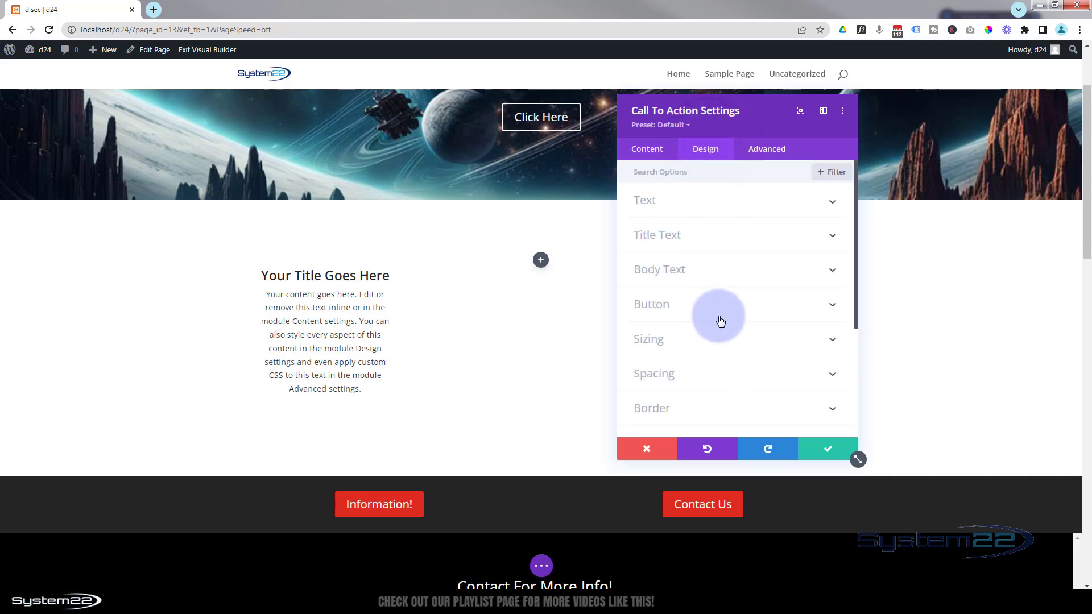
{"action": "scroll", "coordinate": [713, 335], "scroll_direction": "down", "scroll_amount": 2}
{"action": "left_click", "coordinate": [702, 294]}
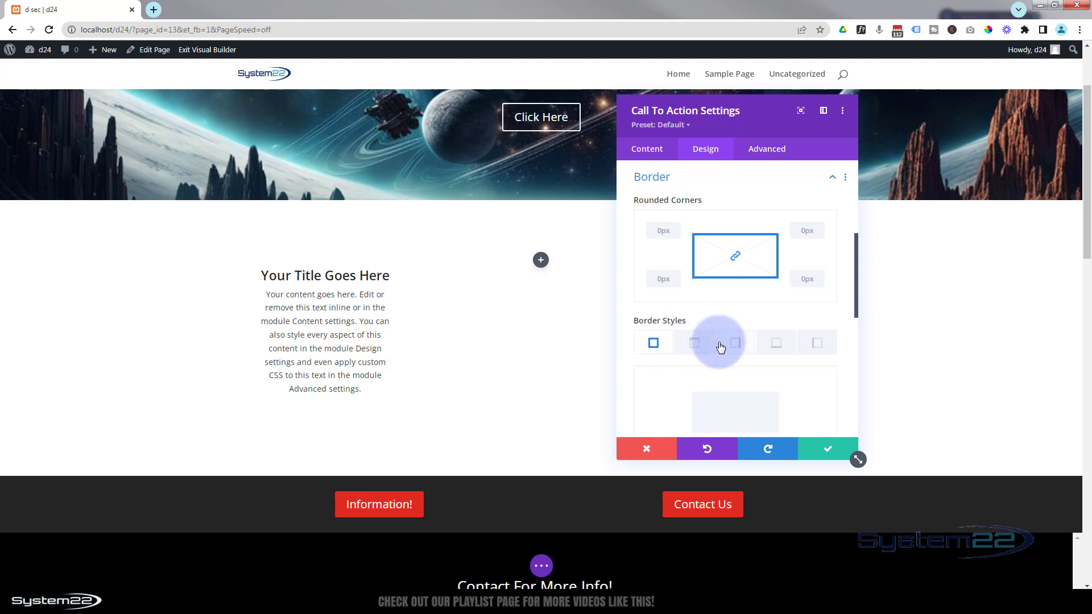
{"action": "scroll", "coordinate": [719, 343], "scroll_direction": "down", "scroll_amount": 3}
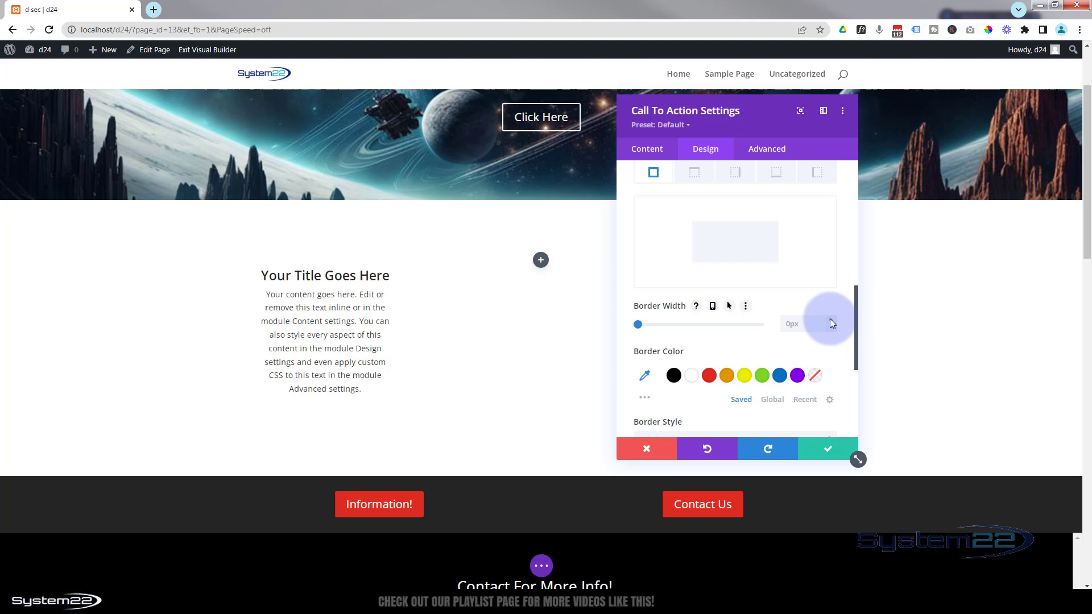
{"action": "key", "text": "Up"}
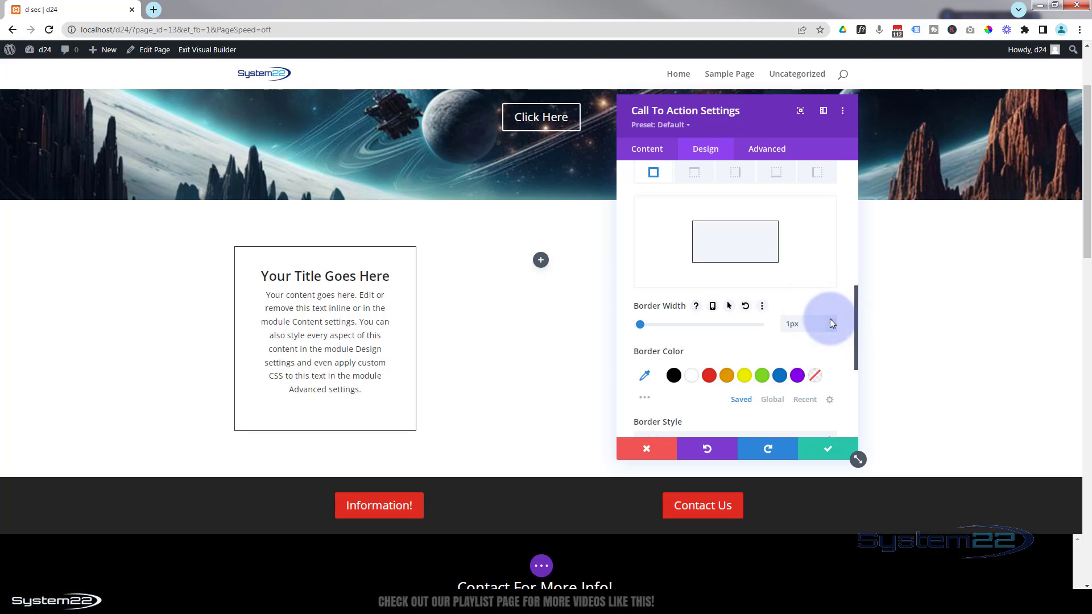
{"action": "key", "text": "Up"}
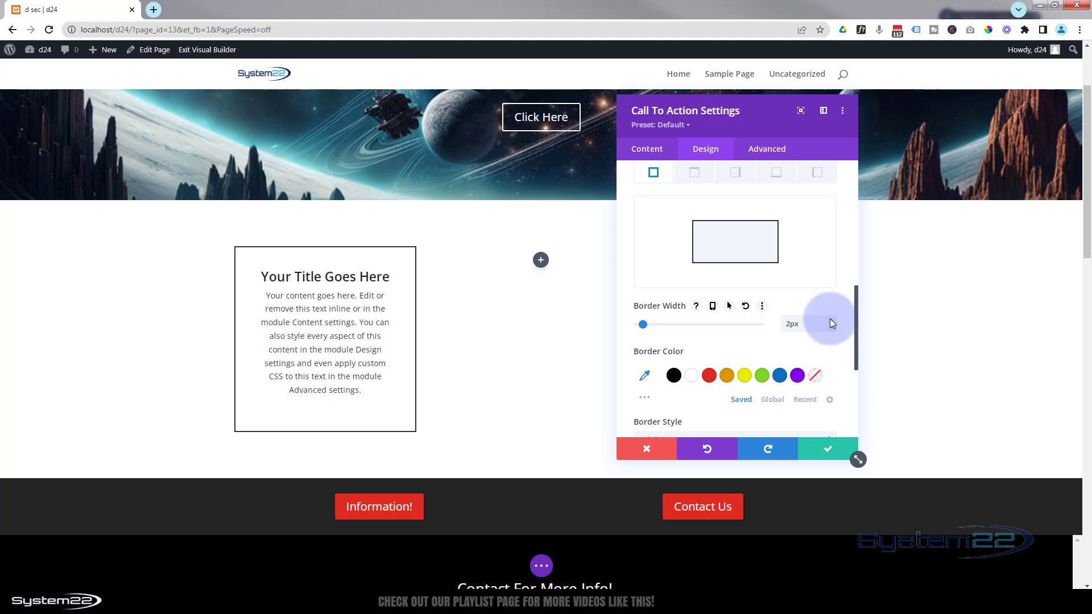
Apply the fourth box-shadow preset and save the card settings.
{"action": "scroll", "coordinate": [763, 318], "scroll_direction": "down", "scroll_amount": 4}
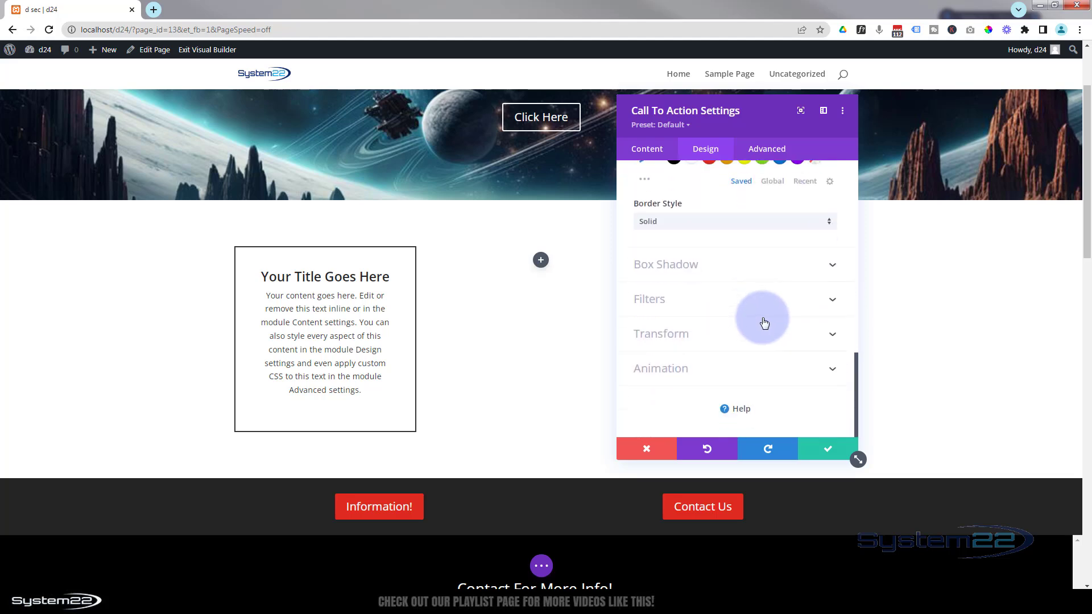
{"action": "left_click", "coordinate": [724, 267]}
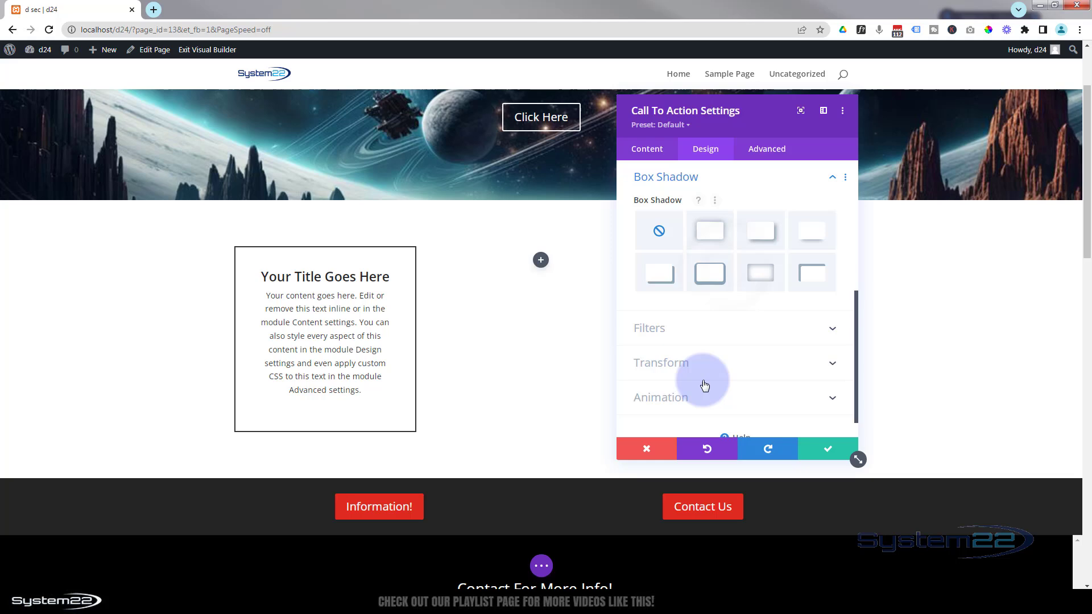
{"action": "left_click", "coordinate": [810, 238]}
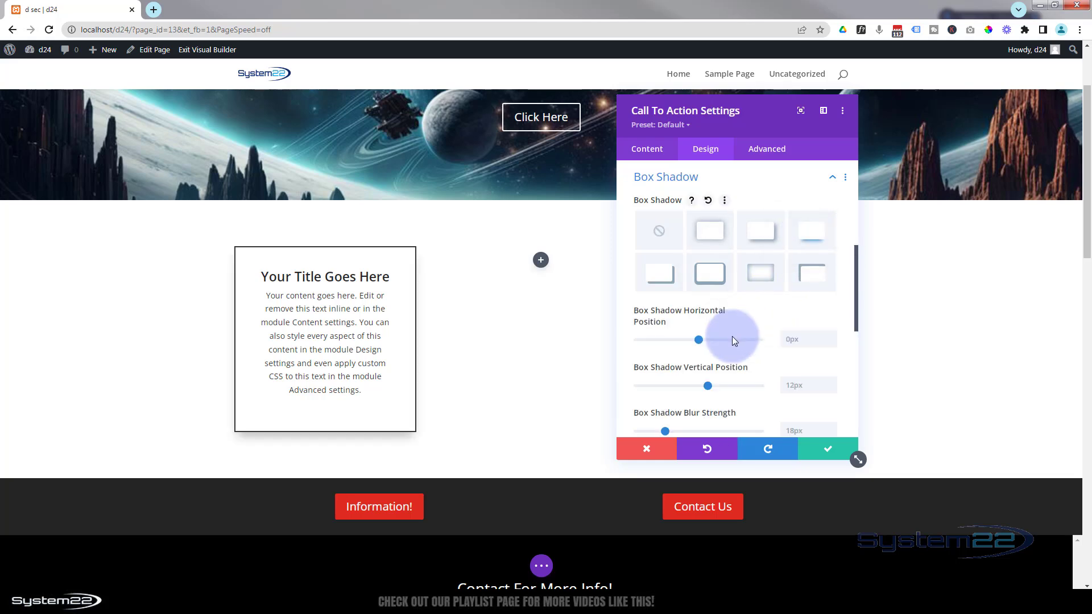
{"action": "left_click", "coordinate": [829, 451]}
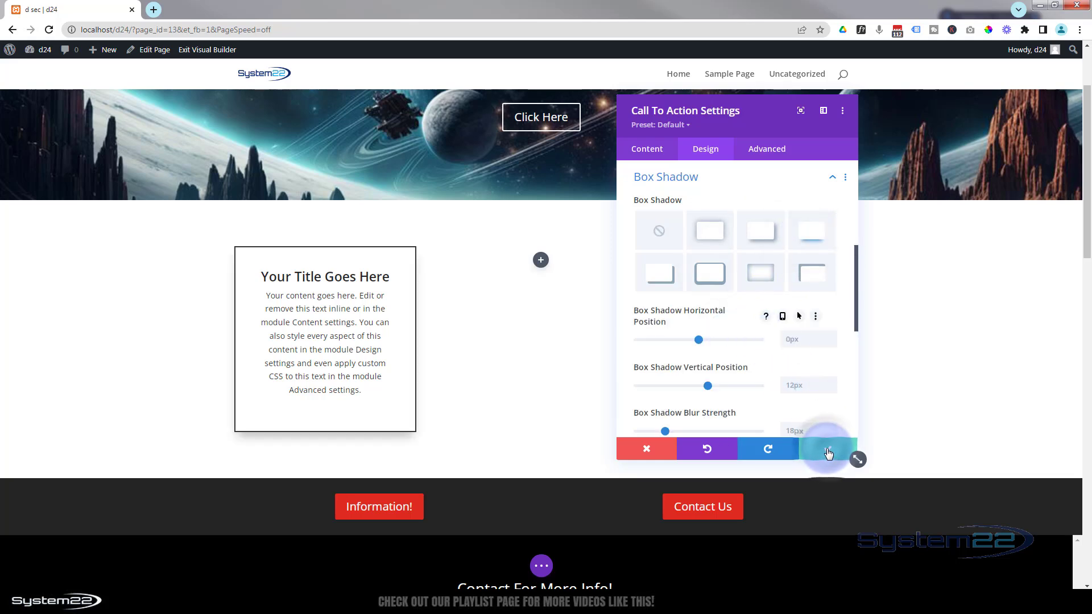
Add a regular section with an empty three-column row below the card section.
{"action": "scroll", "coordinate": [605, 343], "scroll_direction": "down", "scroll_amount": 2}
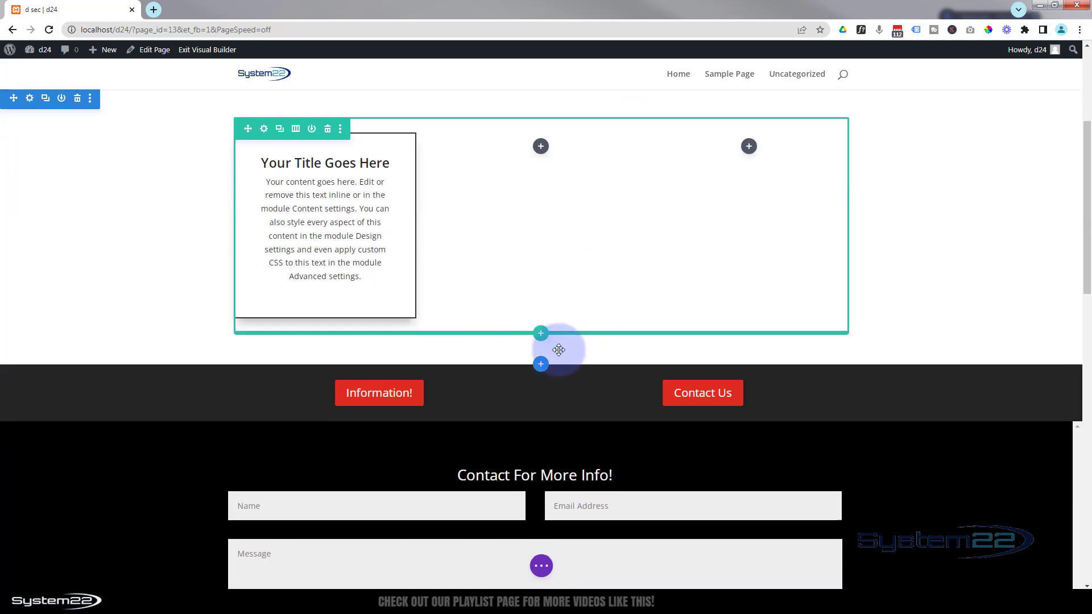
{"action": "left_click", "coordinate": [540, 365]}
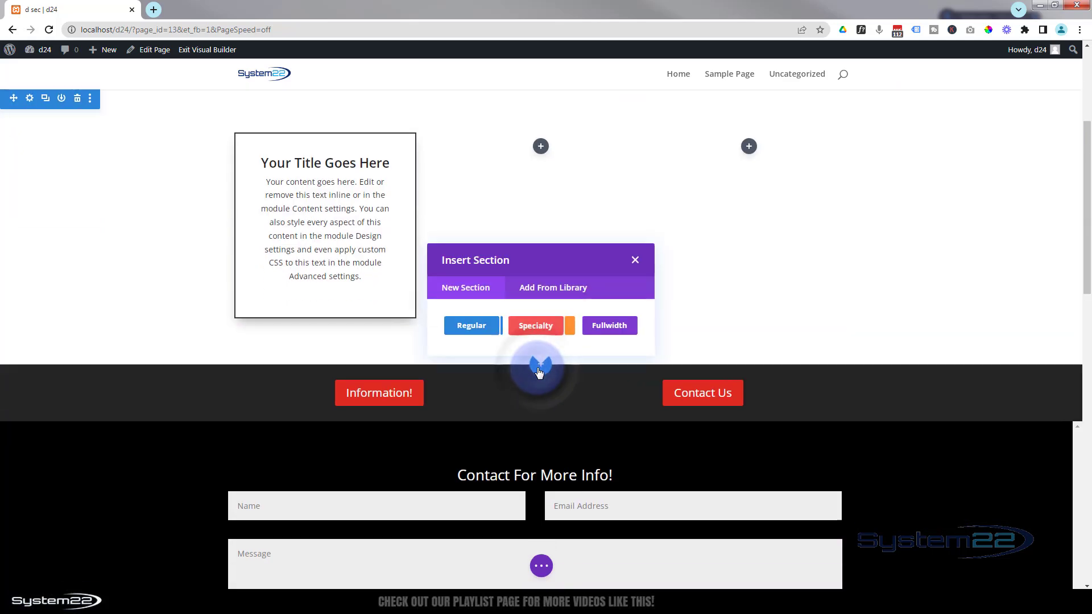
{"action": "left_click", "coordinate": [467, 328]}
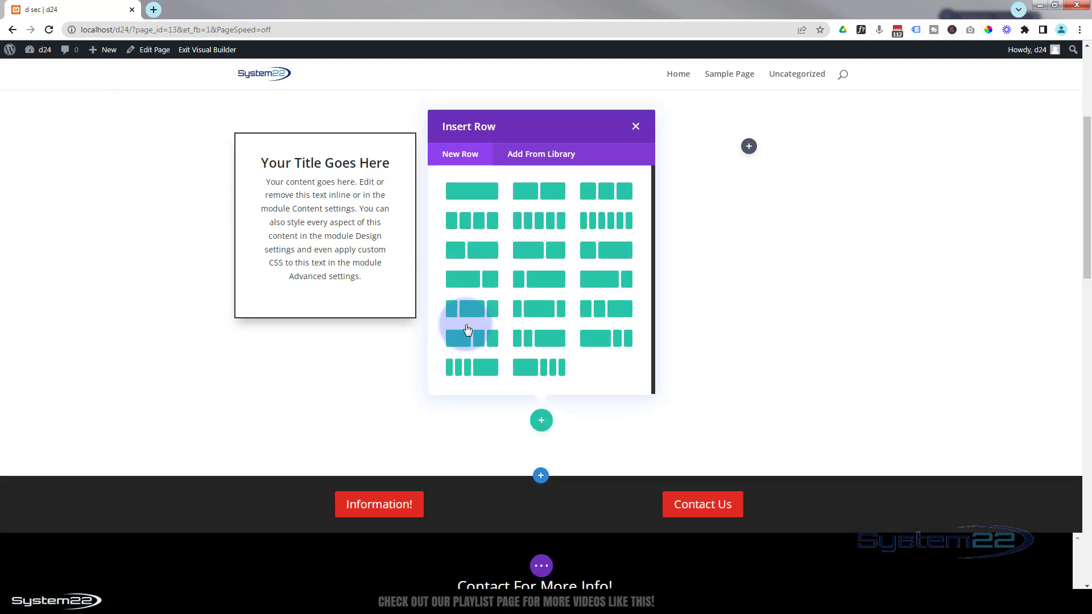
{"action": "left_click", "coordinate": [605, 196]}
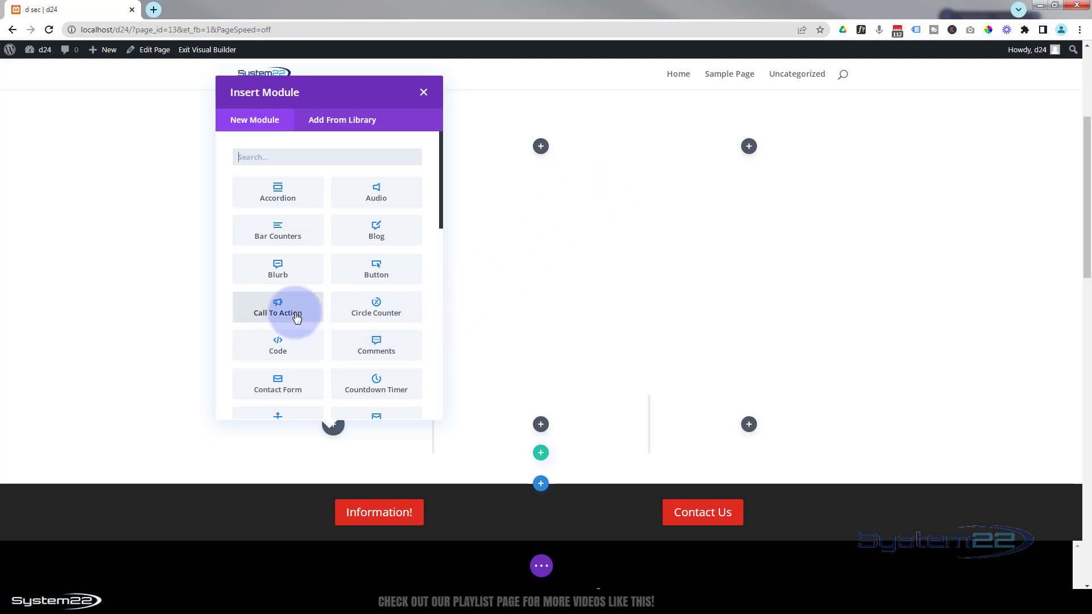
{"action": "left_click", "coordinate": [427, 96]}
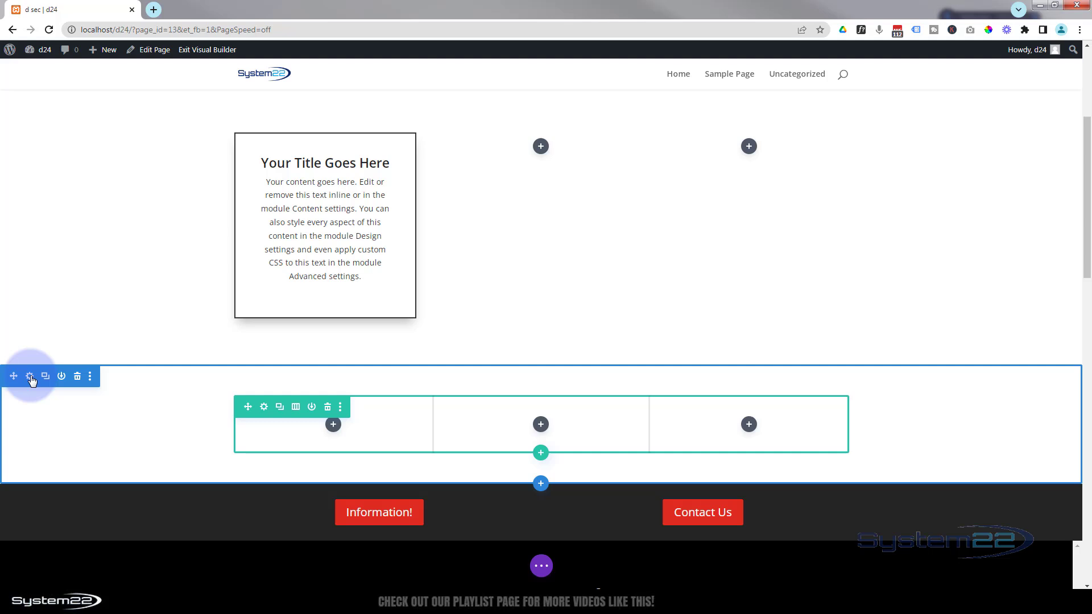
Set the new section's background to black #000000 and save.
{"action": "left_click", "coordinate": [31, 379]}
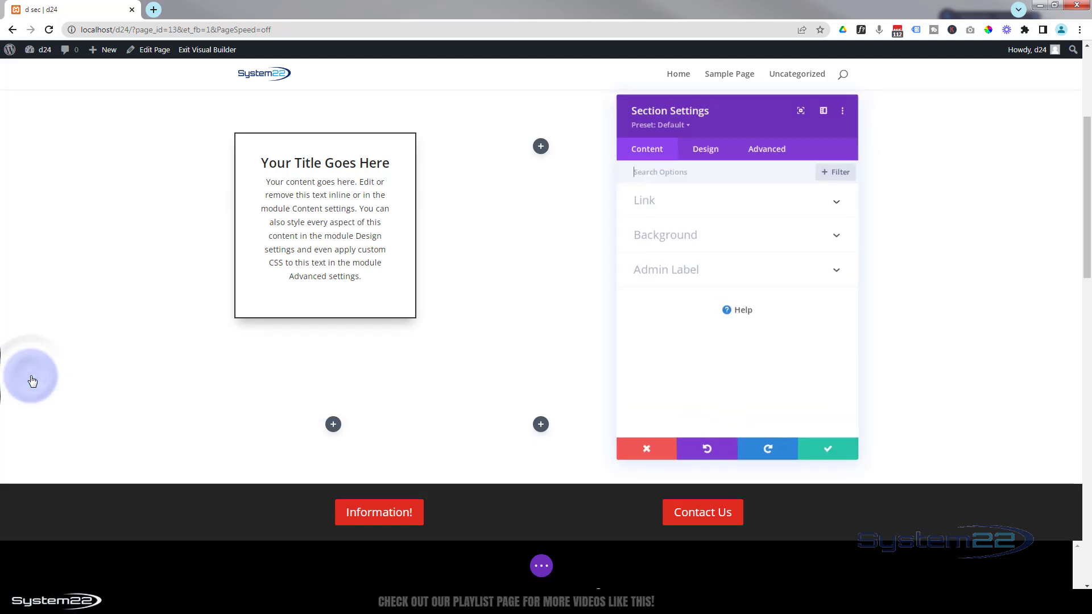
{"action": "left_click", "coordinate": [733, 237]}
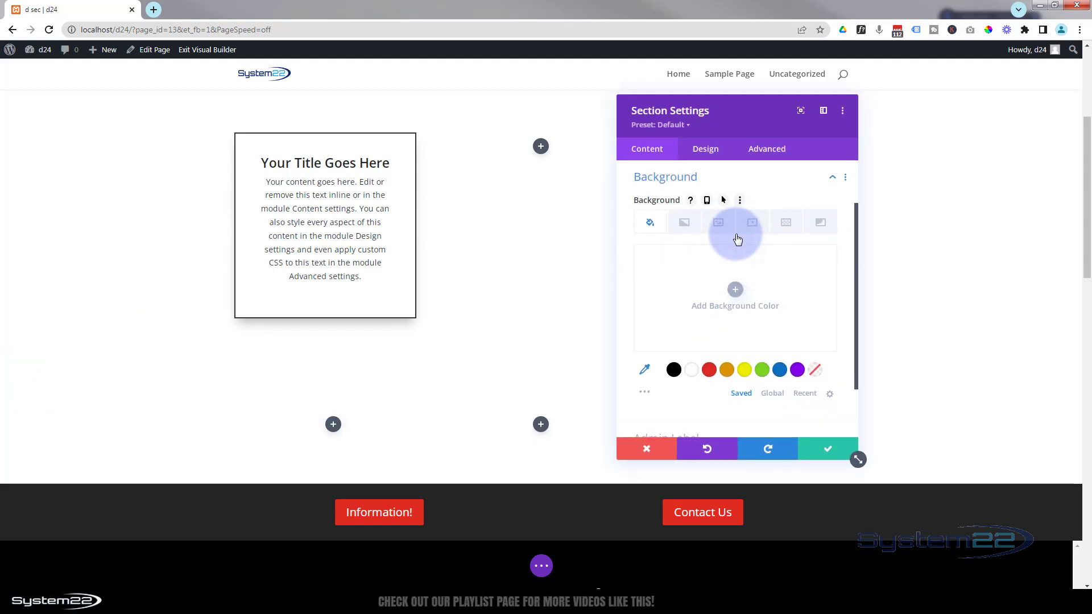
{"action": "left_click", "coordinate": [672, 371]}
{"action": "left_click", "coordinate": [837, 451]}
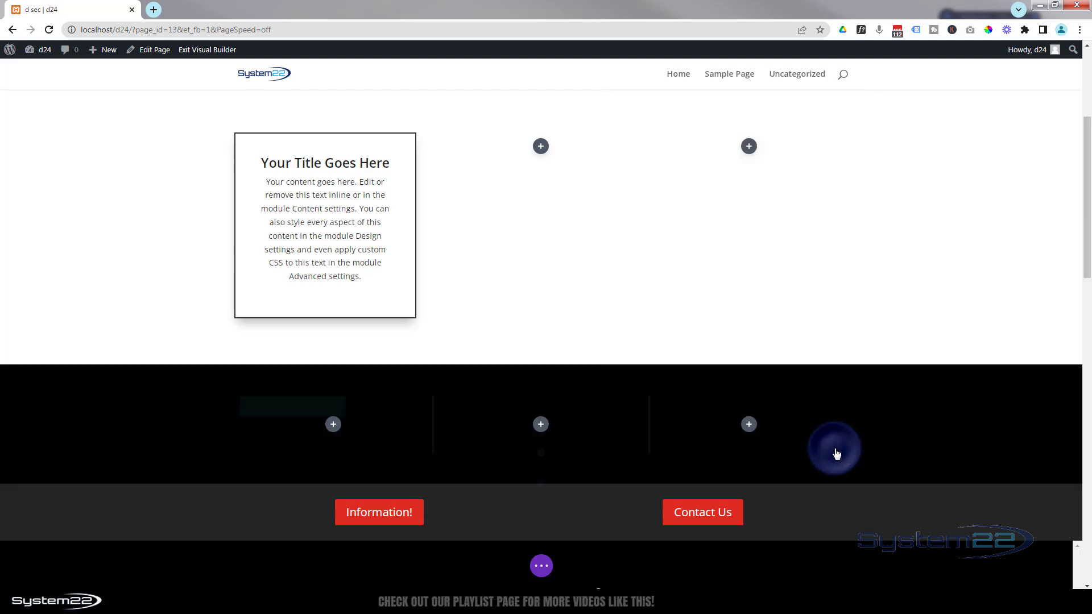
{"action": "mouse_move", "coordinate": [317, 163]}
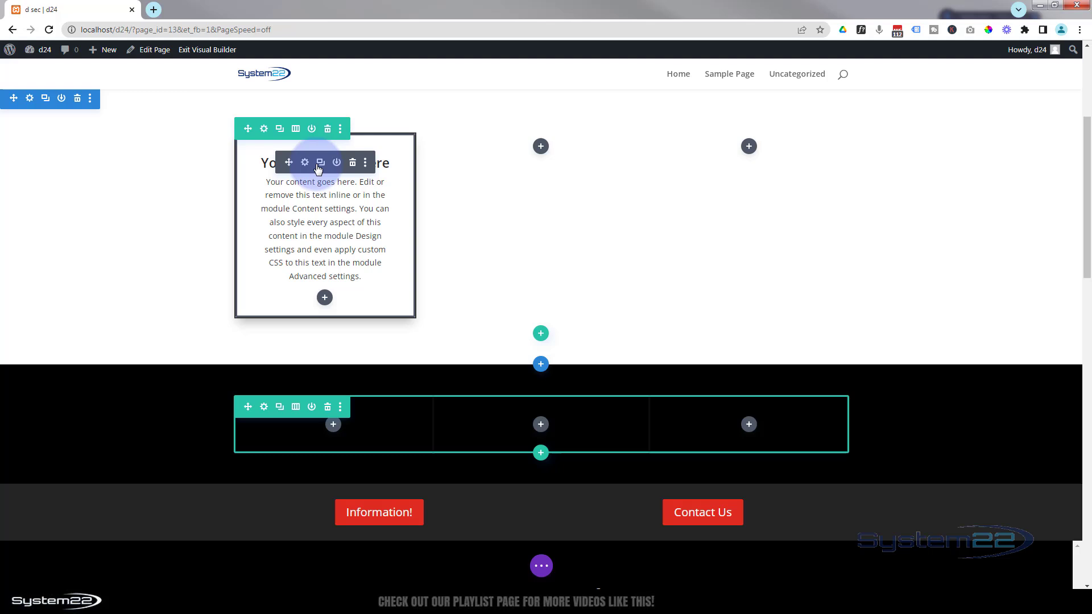
Duplicate the call-to-action card and move the copy into the black row's first column.
{"action": "left_click", "coordinate": [320, 165]}
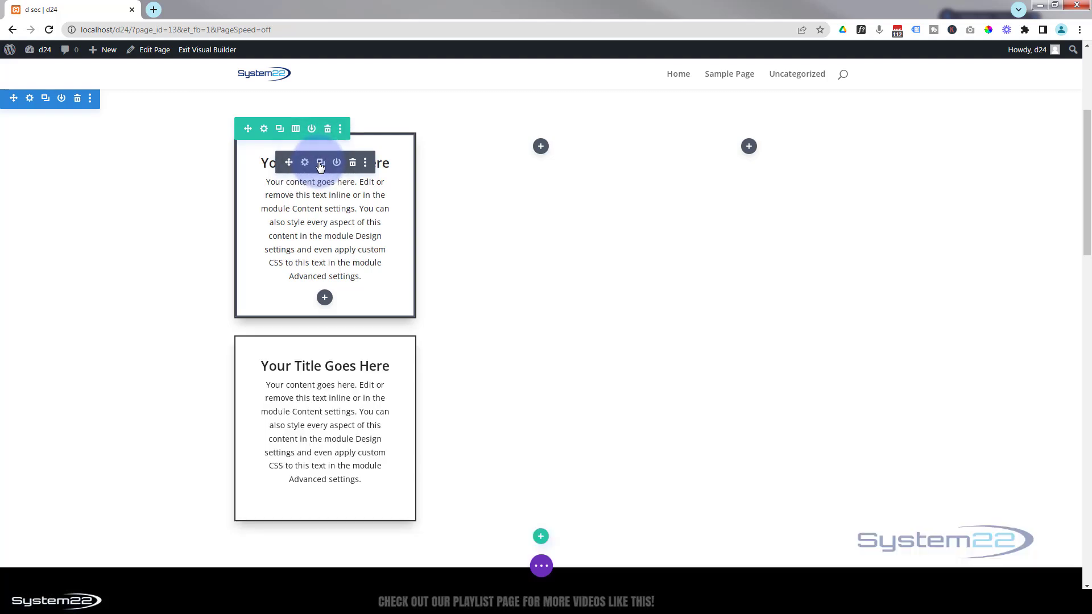
{"action": "scroll", "coordinate": [476, 325], "scroll_direction": "down", "scroll_amount": 4}
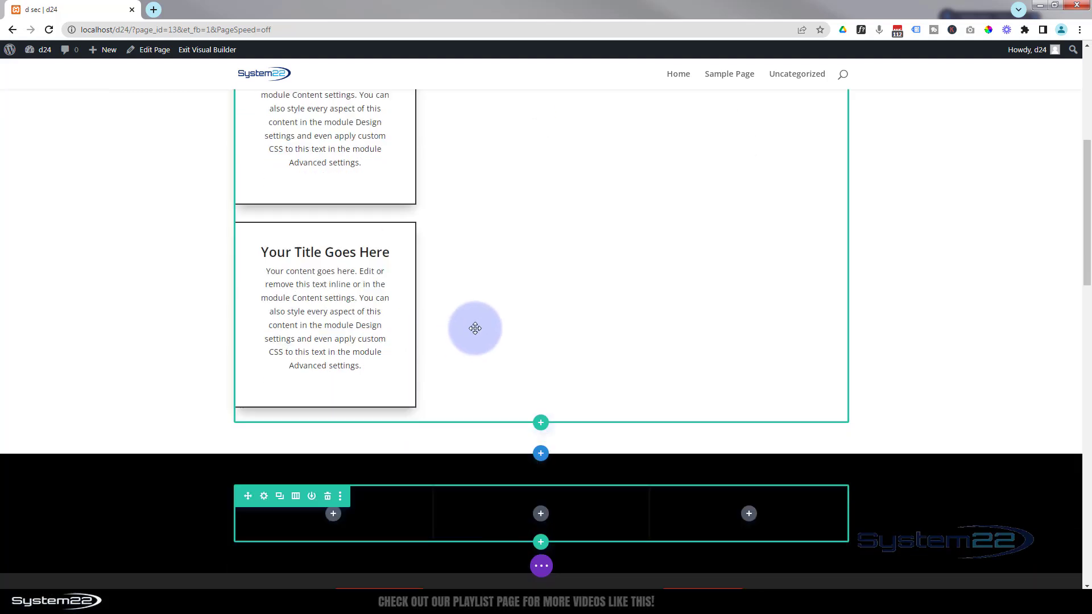
{"action": "mouse_move", "coordinate": [295, 144]}
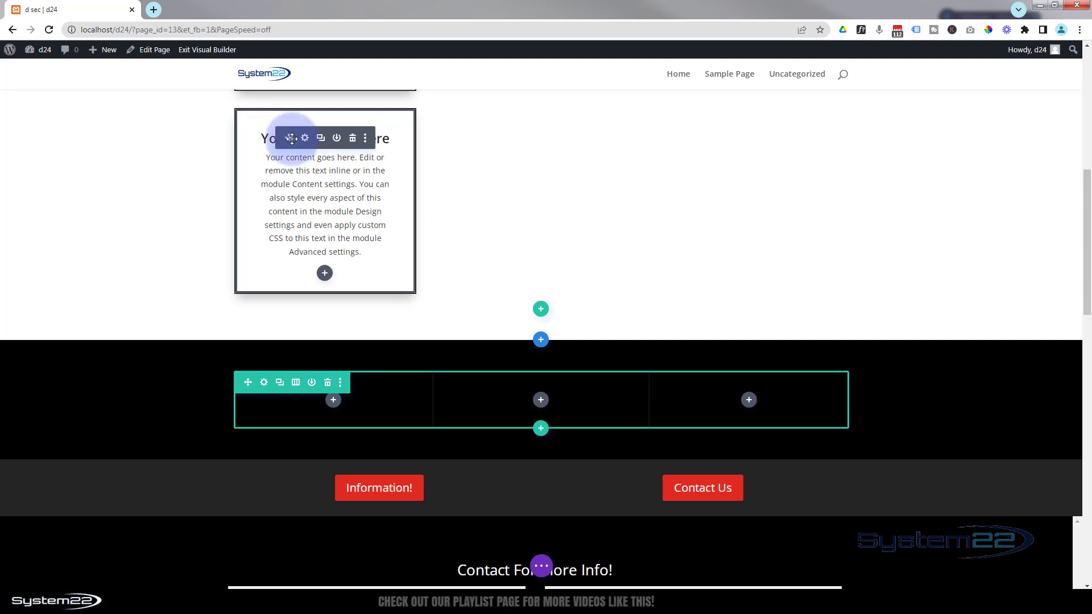
{"action": "left_click_drag", "start_coordinate": [292, 138], "coordinate": [333, 211]}
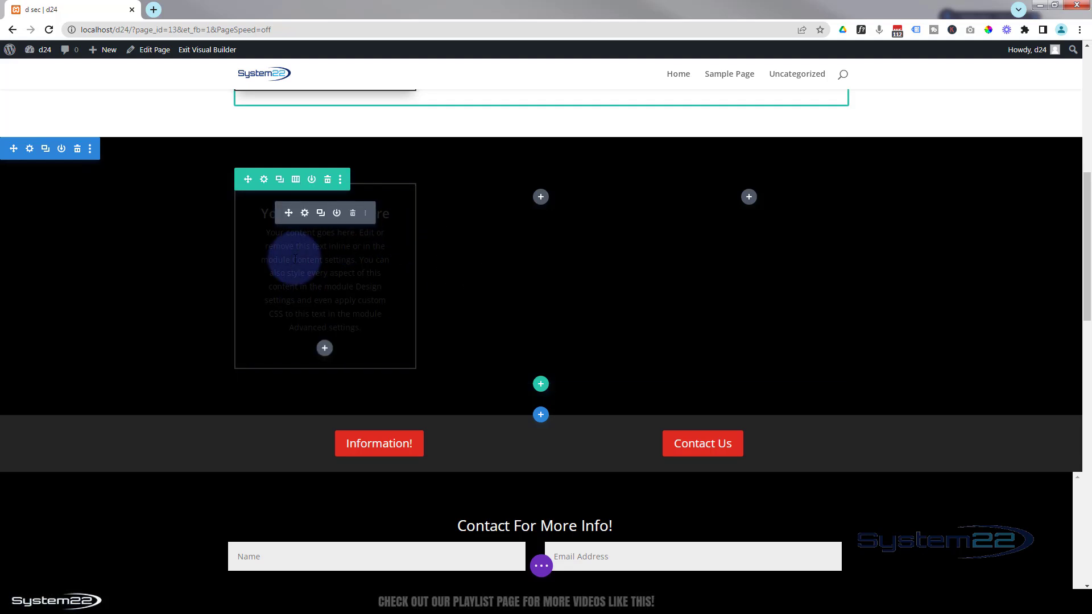
Set the copied card's title and body text colours to white #ffffff.
{"action": "left_click", "coordinate": [303, 213]}
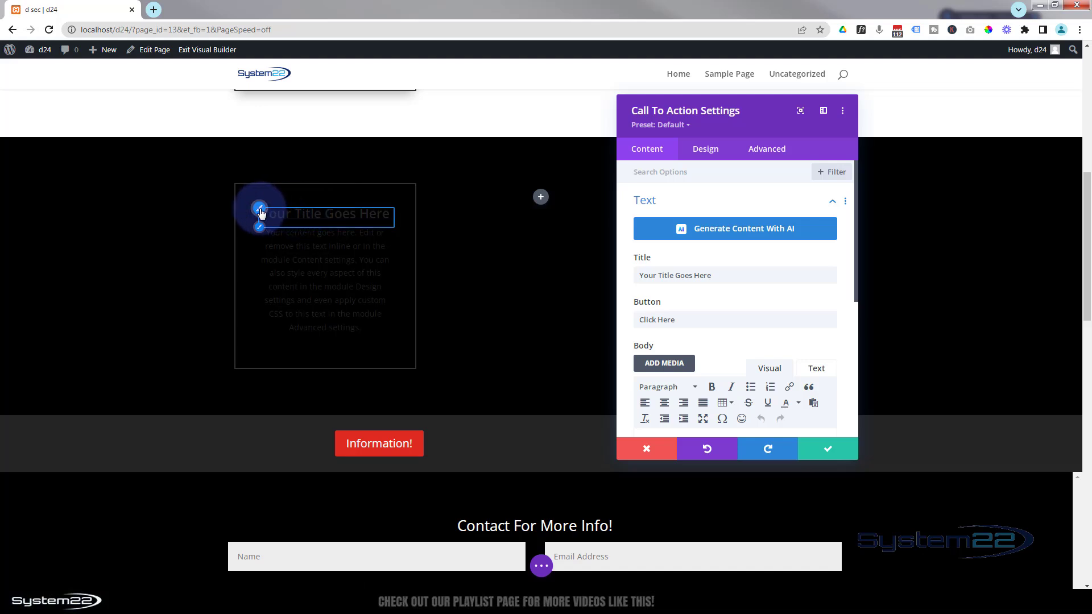
{"action": "left_click", "coordinate": [260, 213]}
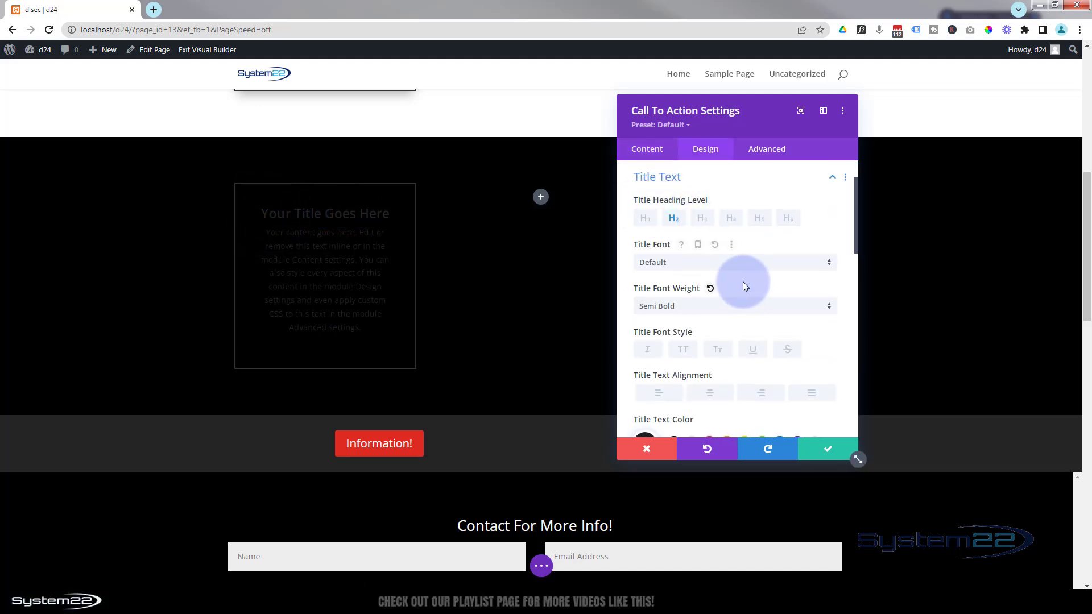
{"action": "scroll", "coordinate": [743, 282], "scroll_direction": "down", "scroll_amount": 3}
{"action": "left_click", "coordinate": [692, 274]}
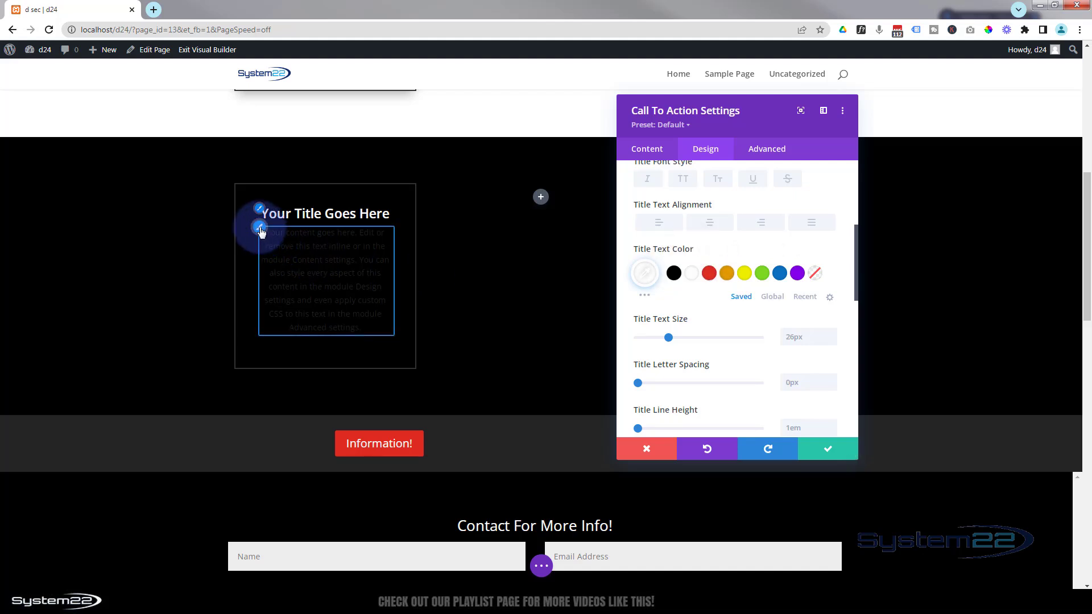
{"action": "left_click", "coordinate": [261, 230]}
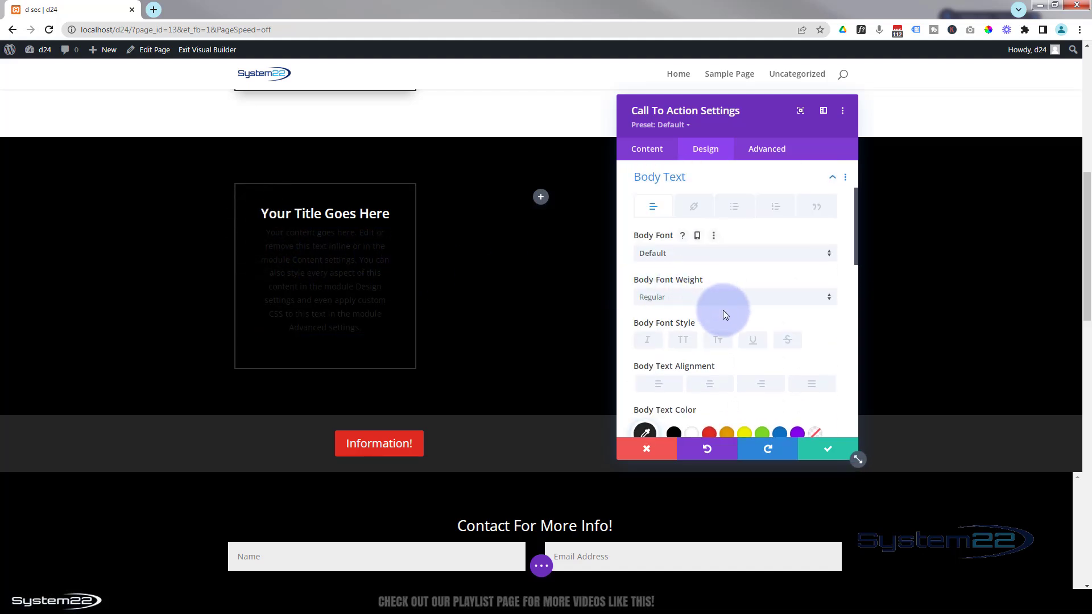
{"action": "scroll", "coordinate": [706, 330], "scroll_direction": "down", "scroll_amount": 1}
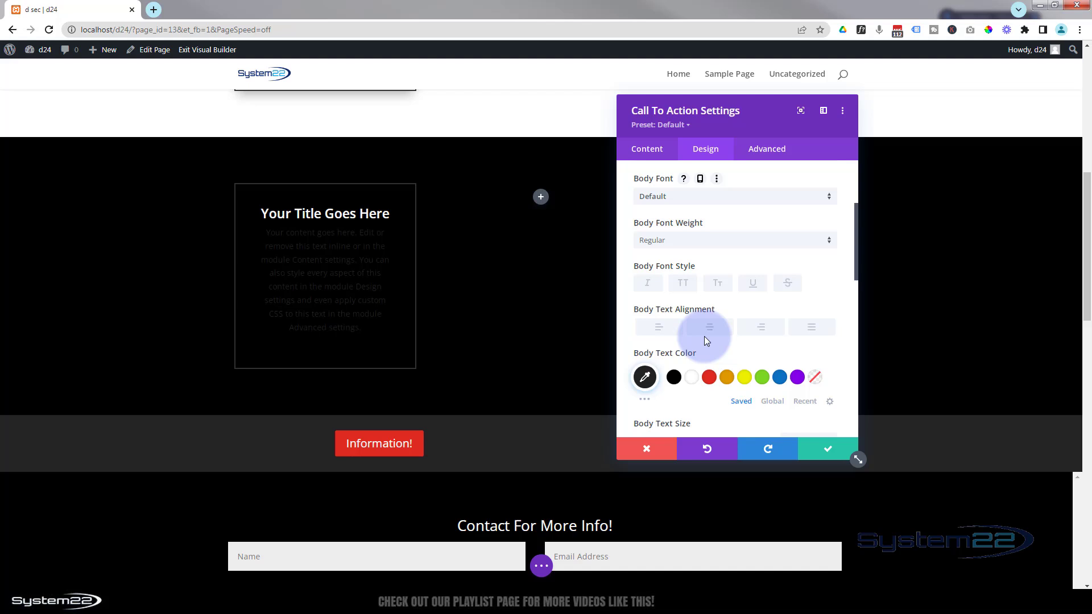
{"action": "left_click", "coordinate": [693, 377]}
Make the copied card's border colour white.
{"action": "scroll", "coordinate": [716, 298], "scroll_direction": "down", "scroll_amount": 3}
{"action": "scroll", "coordinate": [715, 298], "scroll_direction": "down", "scroll_amount": 5}
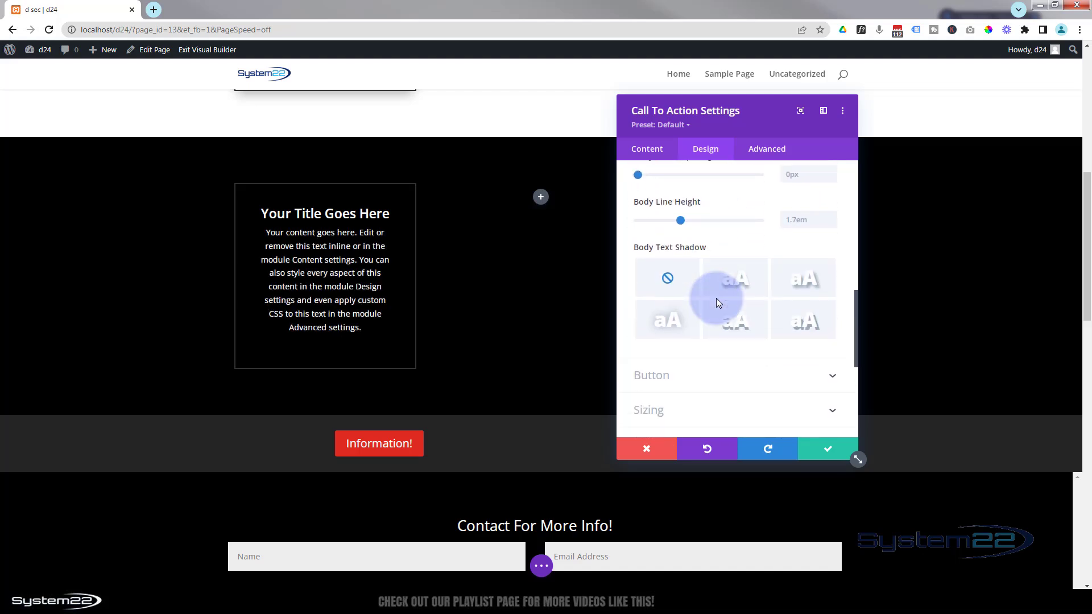
{"action": "left_click", "coordinate": [712, 335]}
{"action": "scroll", "coordinate": [712, 339], "scroll_direction": "down", "scroll_amount": 3}
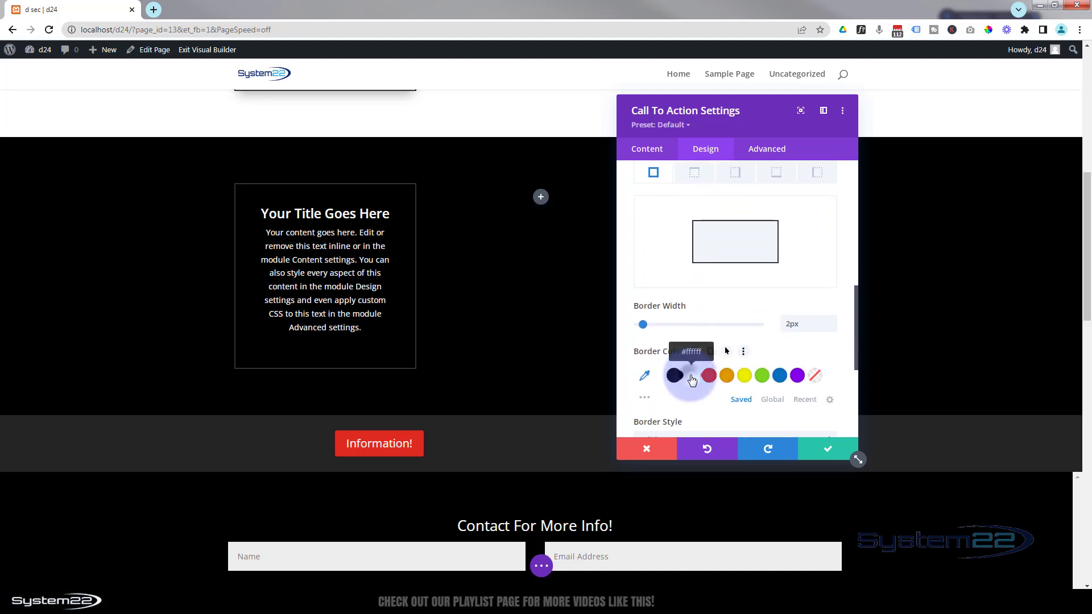
{"action": "left_click", "coordinate": [692, 380]}
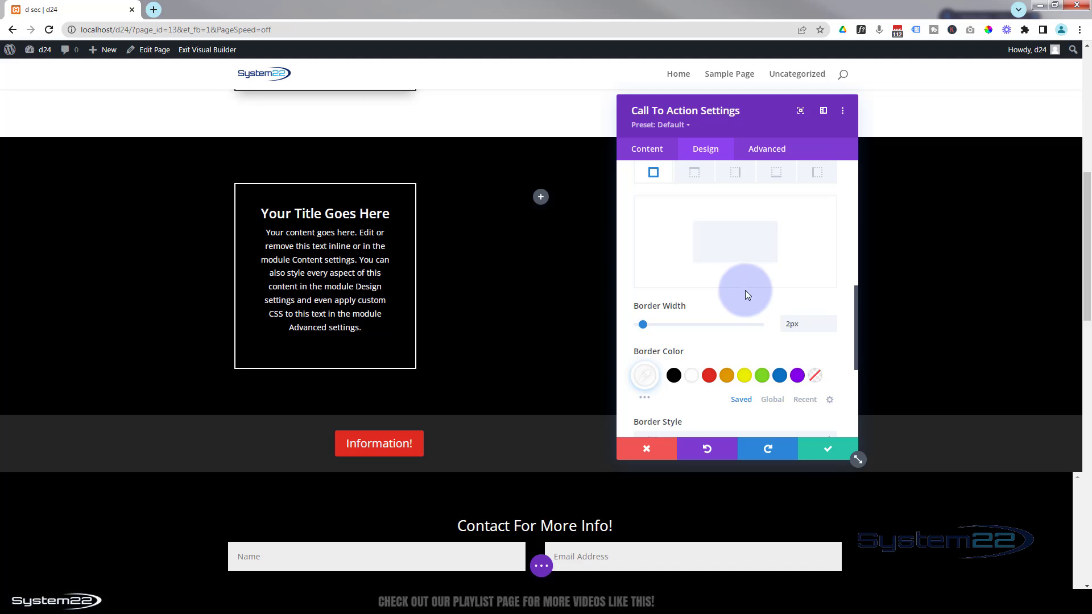
{"action": "scroll", "coordinate": [554, 290], "scroll_direction": "up", "scroll_amount": 2}
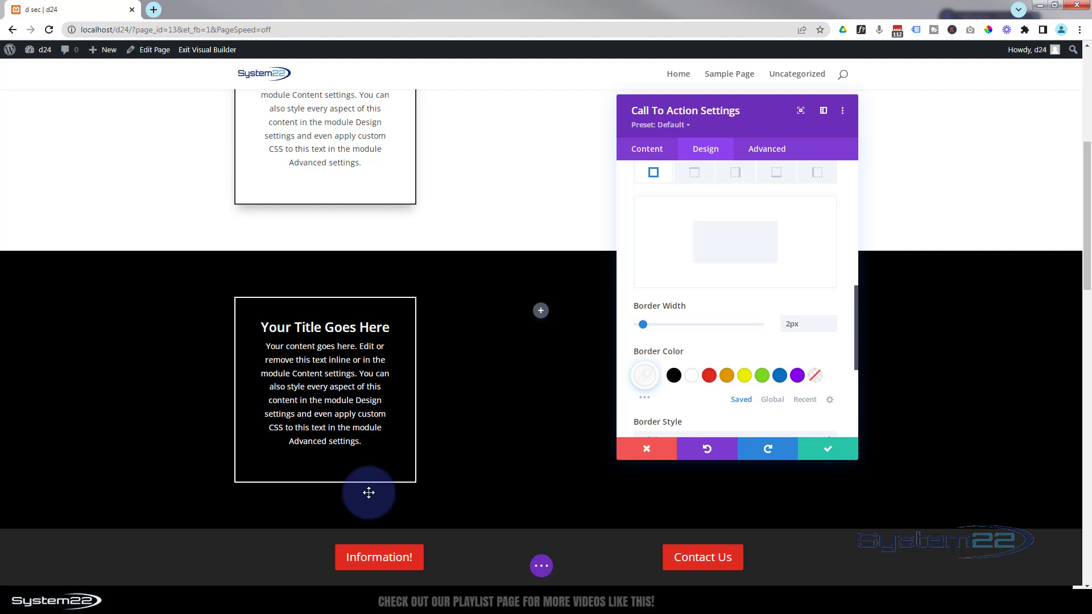
{"action": "scroll", "coordinate": [755, 322], "scroll_direction": "down", "scroll_amount": 3}
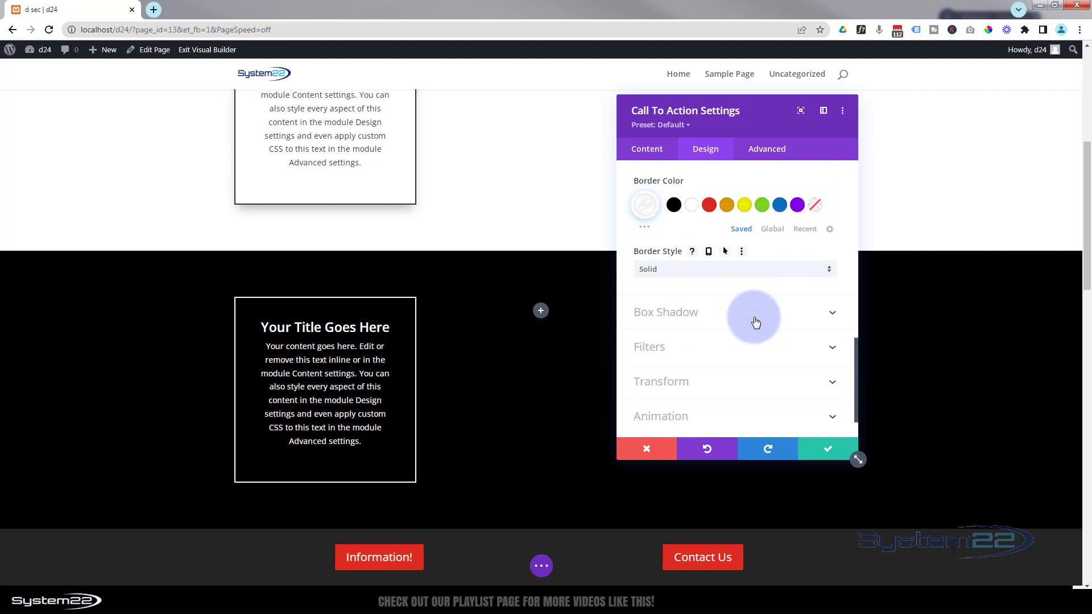
Give the dark card a blue box shadow with 0px spread and 30px blur.
{"action": "left_click", "coordinate": [750, 312]}
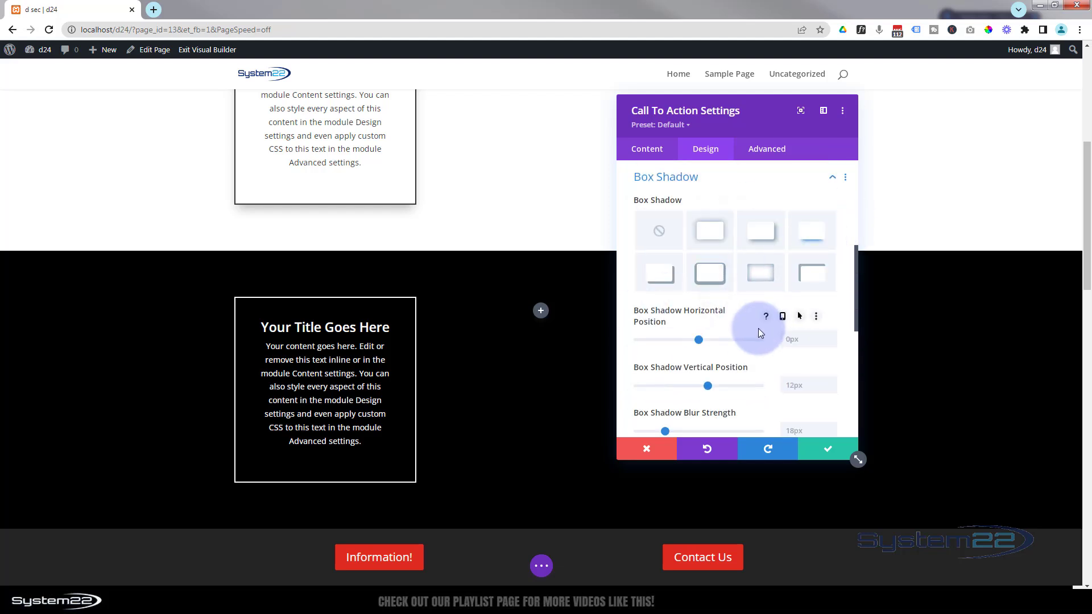
{"action": "scroll", "coordinate": [759, 329], "scroll_direction": "down", "scroll_amount": 4}
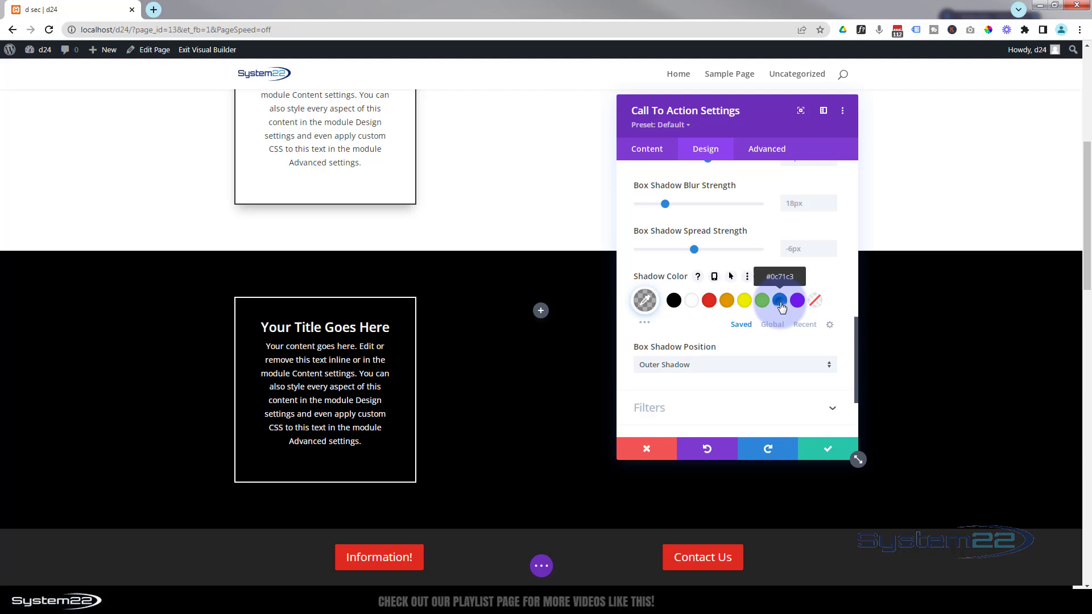
{"action": "left_click", "coordinate": [781, 308]}
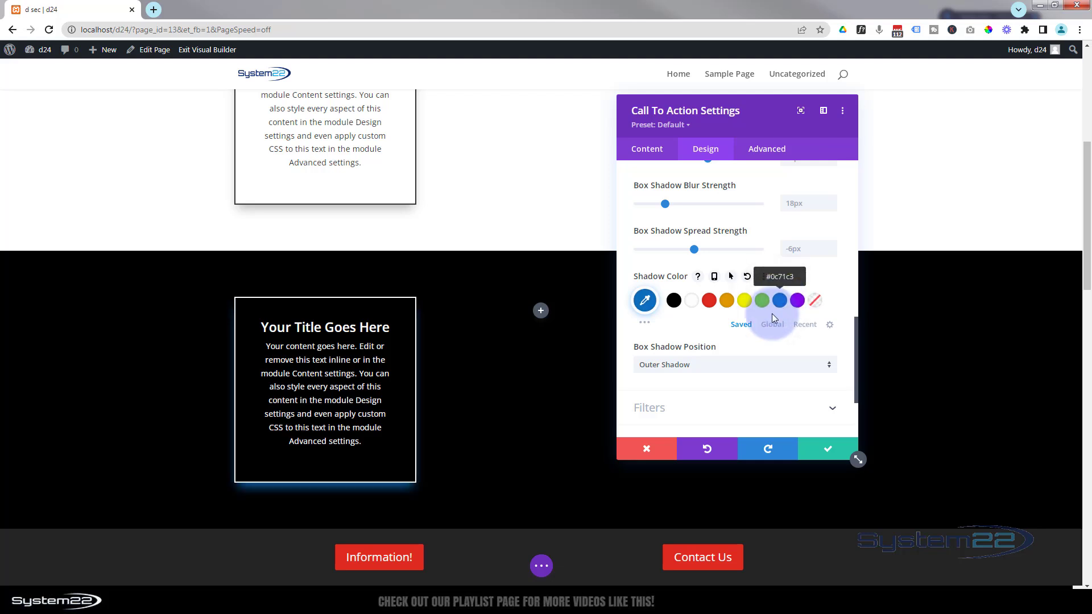
{"action": "scroll", "coordinate": [683, 325], "scroll_direction": "up", "scroll_amount": 1}
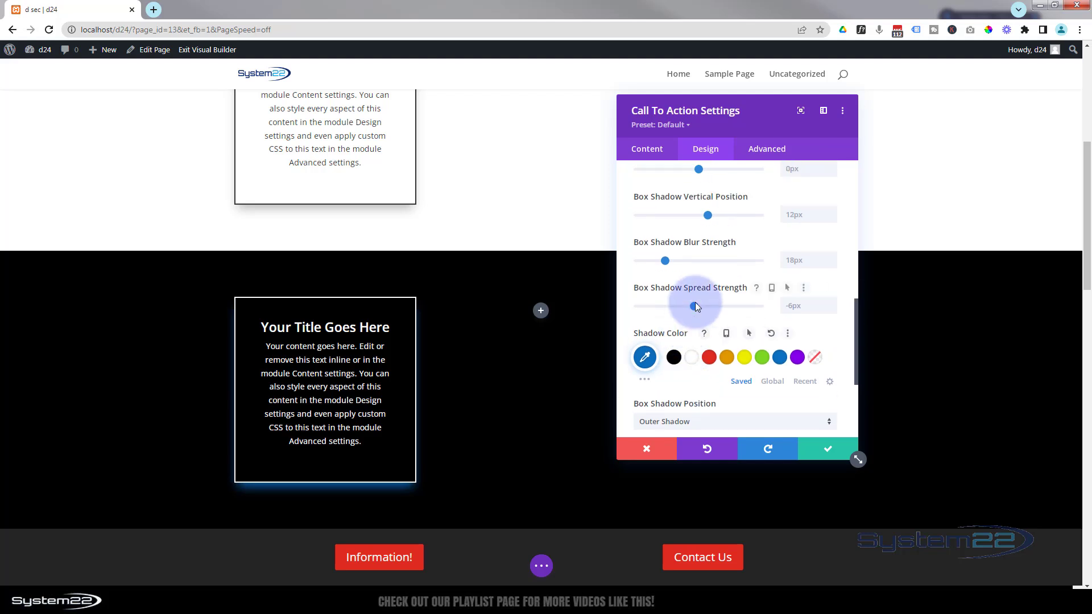
{"action": "left_click_drag", "start_coordinate": [695, 302], "coordinate": [699, 302]}
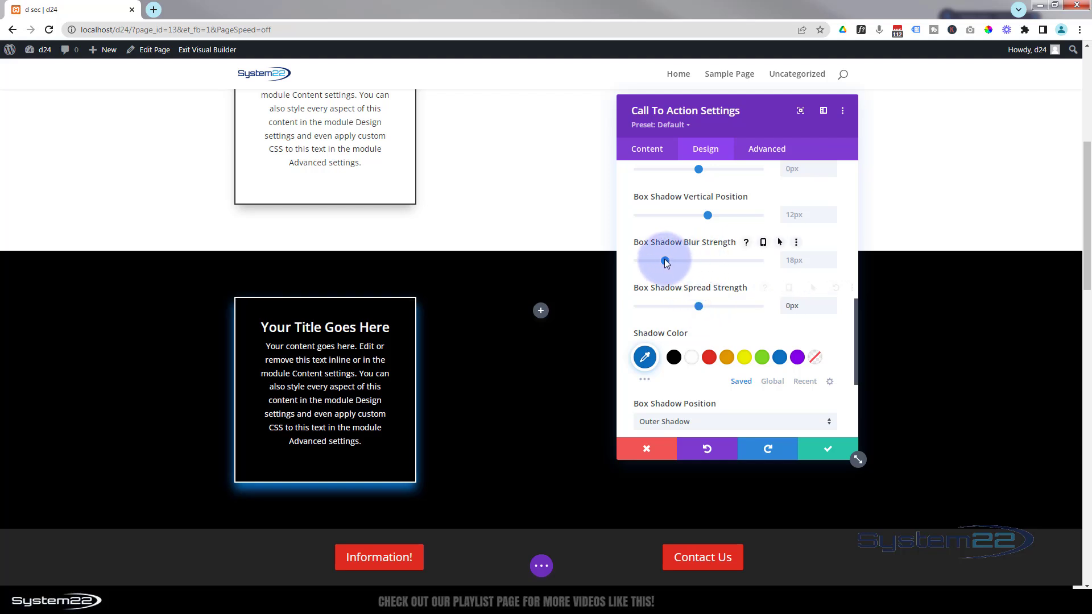
{"action": "left_click_drag", "start_coordinate": [666, 262], "coordinate": [685, 261]}
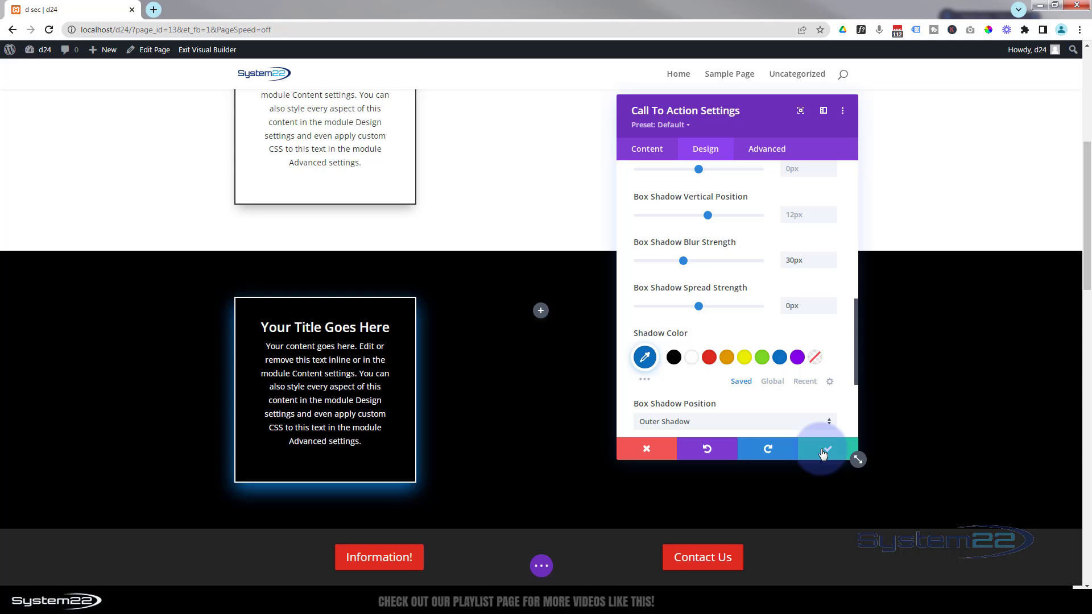
{"action": "scroll", "coordinate": [554, 389], "scroll_direction": "up", "scroll_amount": 5}
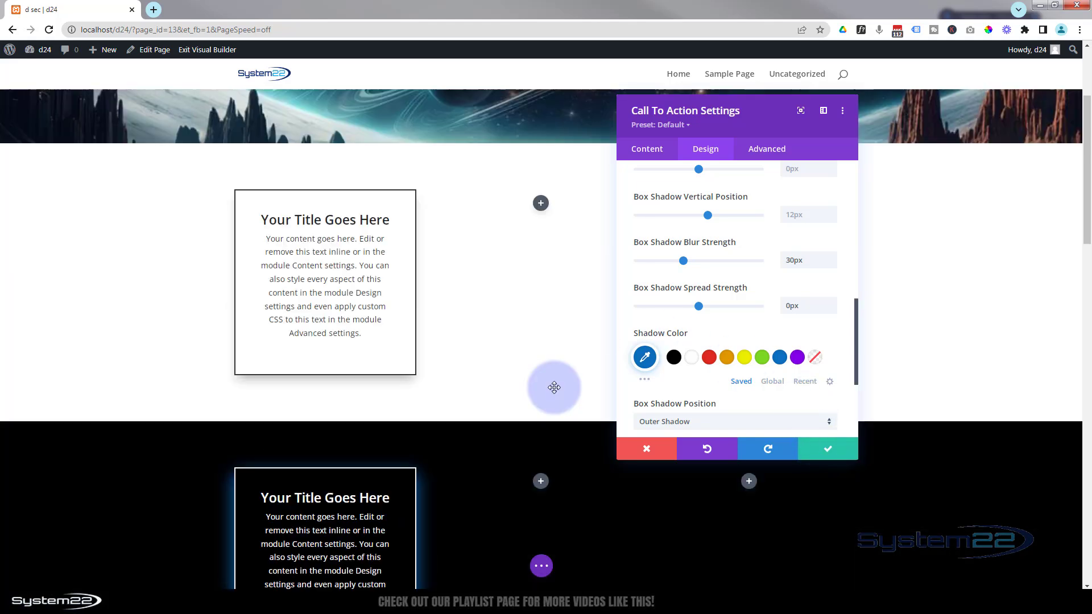
{"action": "scroll", "coordinate": [555, 388], "scroll_direction": "down", "scroll_amount": 3}
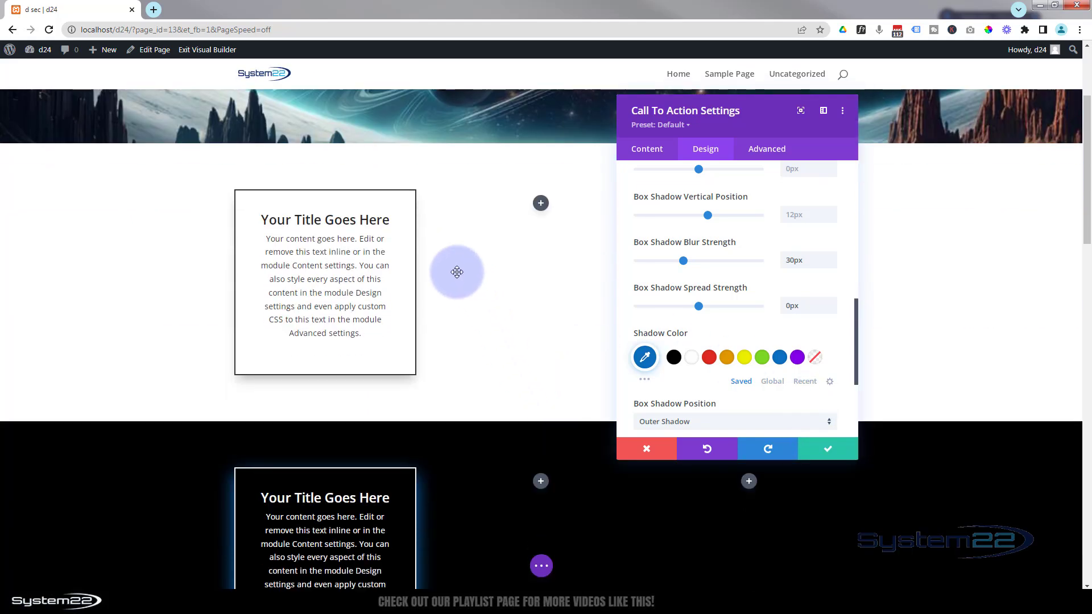
{"action": "scroll", "coordinate": [500, 317], "scroll_direction": "down", "scroll_amount": 3}
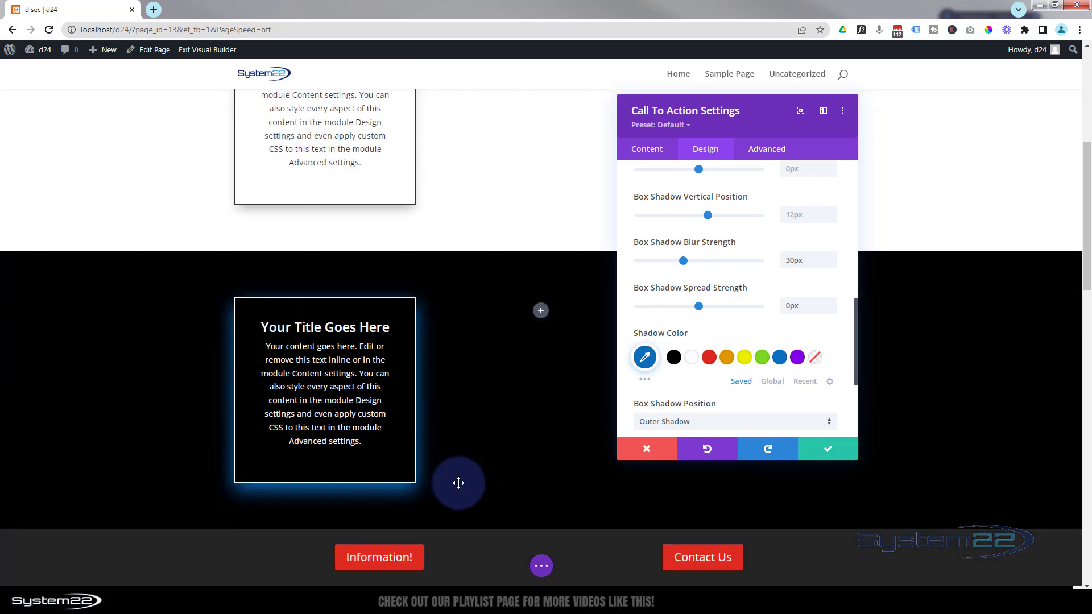
{"action": "scroll", "coordinate": [736, 372], "scroll_direction": "up", "scroll_amount": 3}
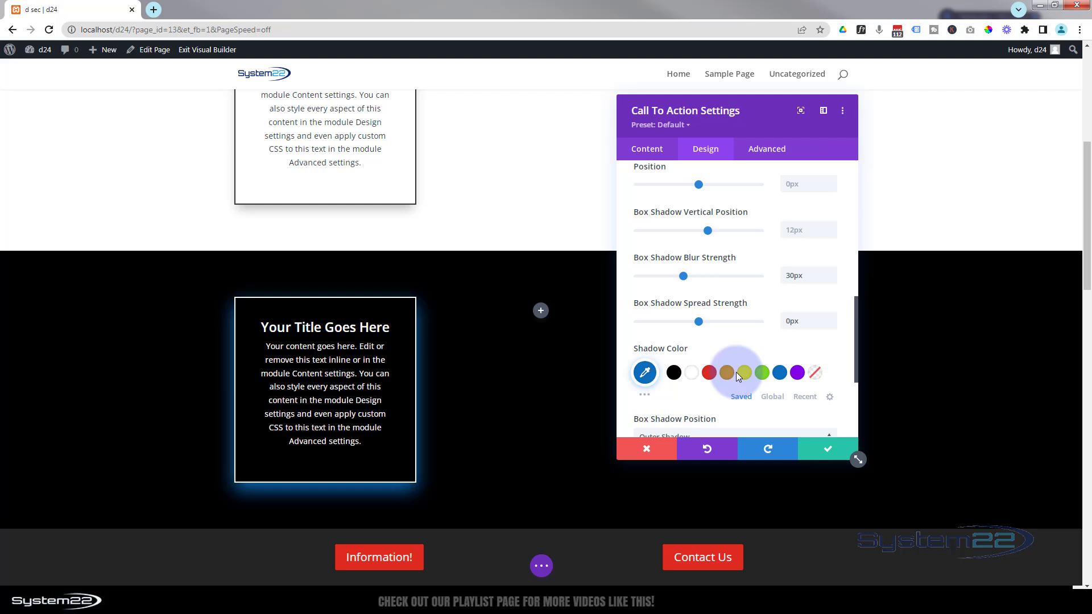
{"action": "scroll", "coordinate": [736, 372], "scroll_direction": "up", "scroll_amount": 4}
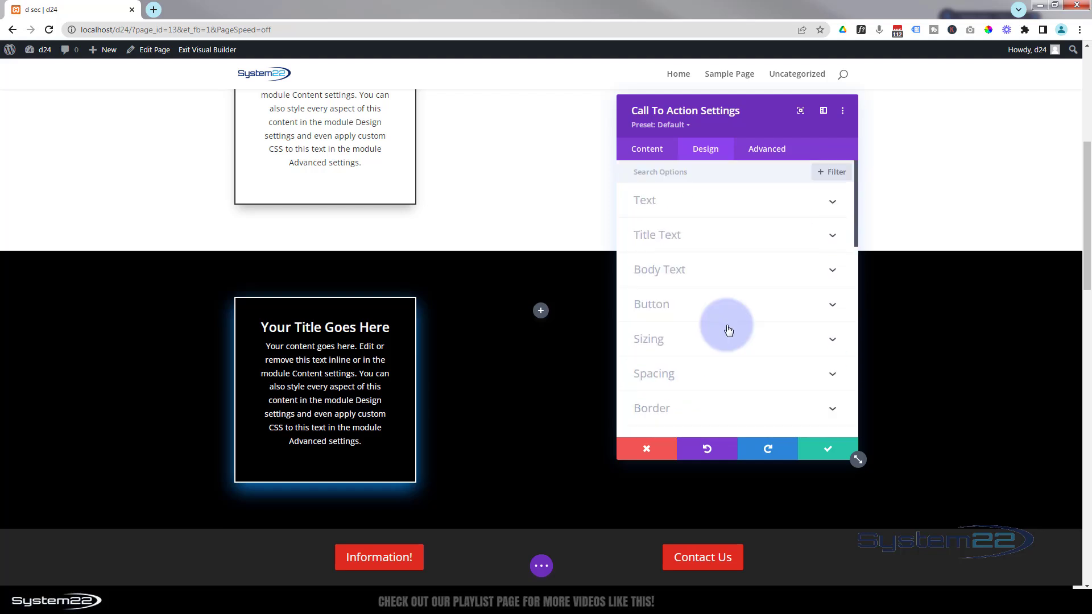
Save the dark card's current styles as a new preset named 'white CTA'.
{"action": "left_click", "coordinate": [673, 126]}
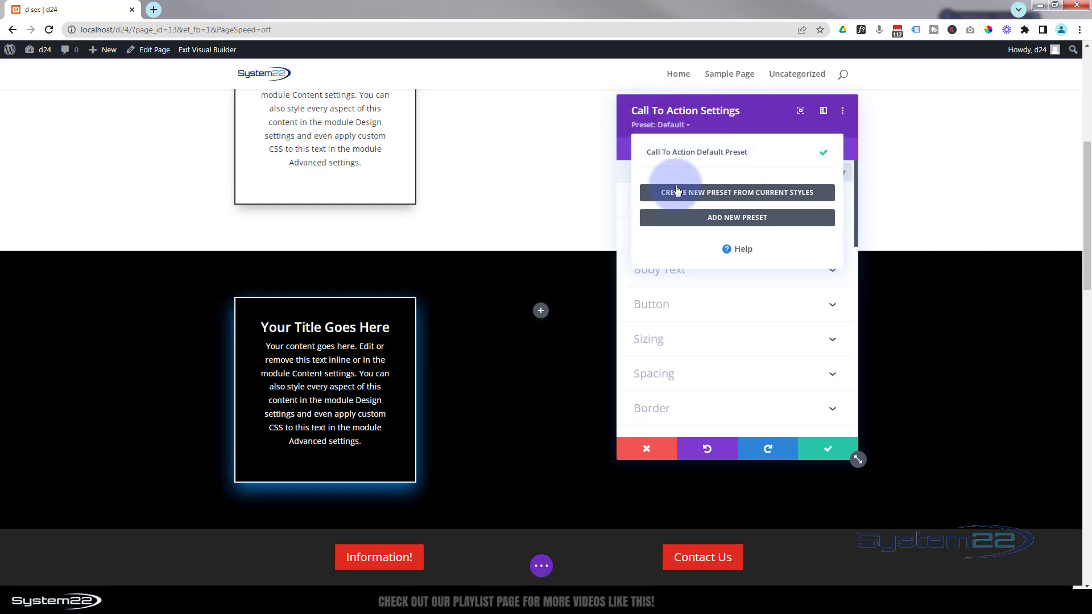
{"action": "left_click", "coordinate": [728, 193]}
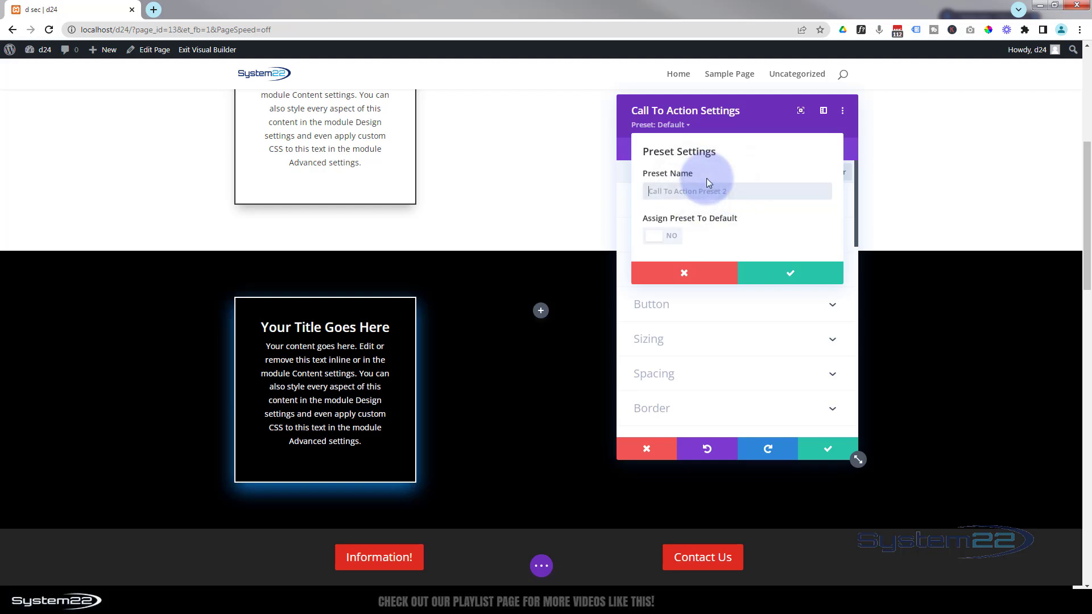
{"action": "type", "text": "white CTA"}
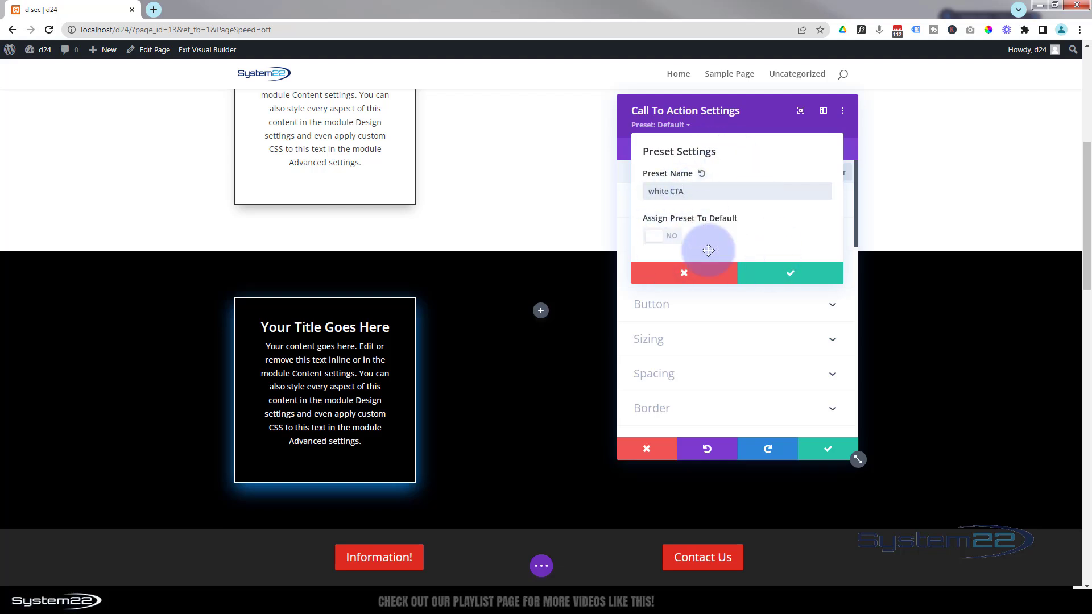
{"action": "left_click", "coordinate": [779, 279]}
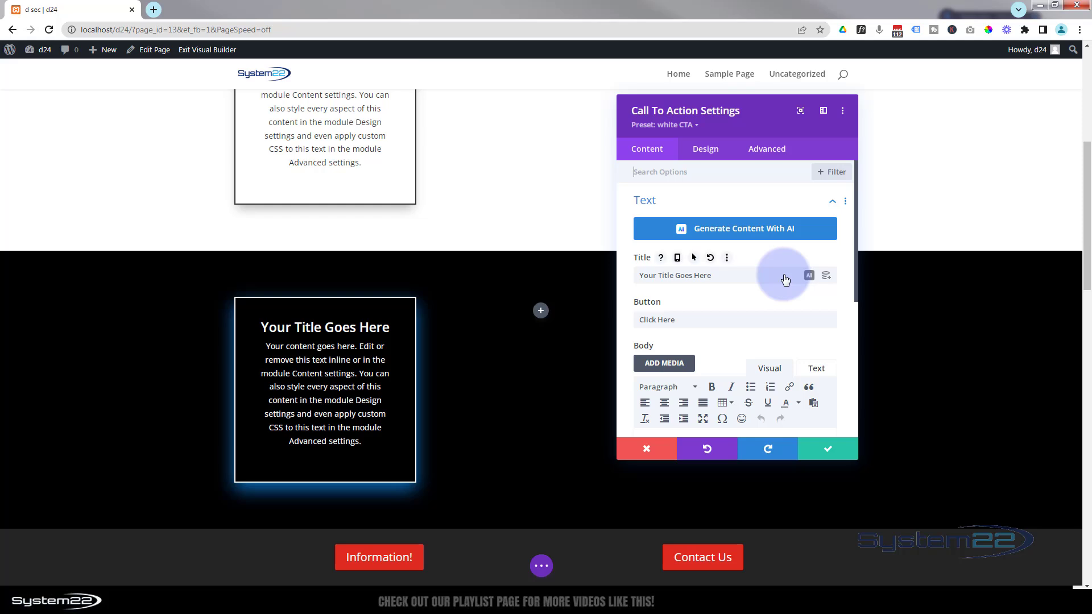
Save the light card's current styling as a new preset named 'Black CTA', then save the card.
{"action": "left_click", "coordinate": [828, 448]}
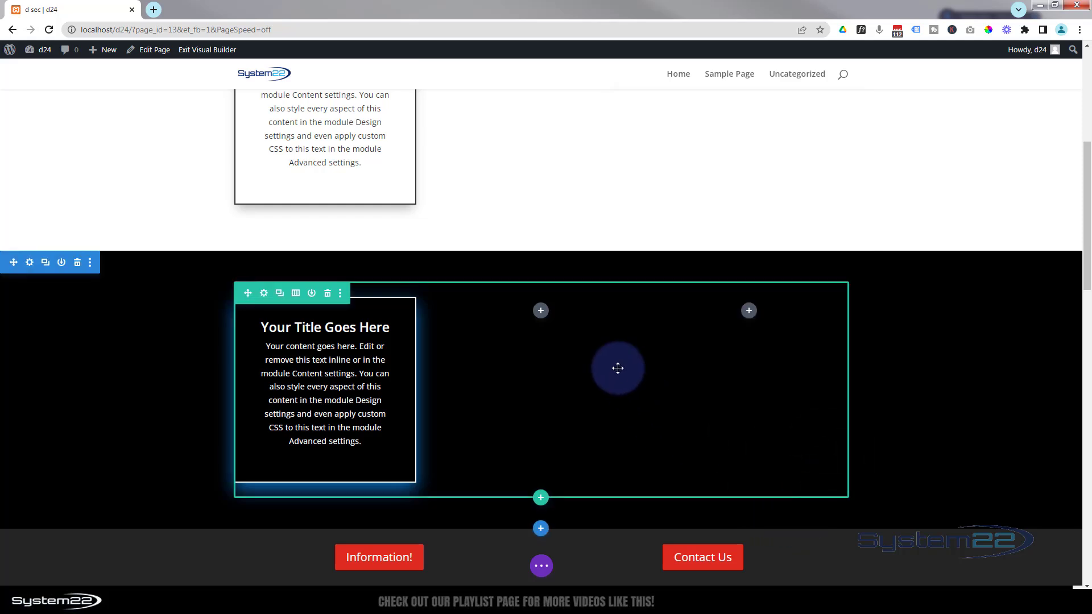
{"action": "scroll", "coordinate": [618, 368], "scroll_direction": "up", "scroll_amount": 4}
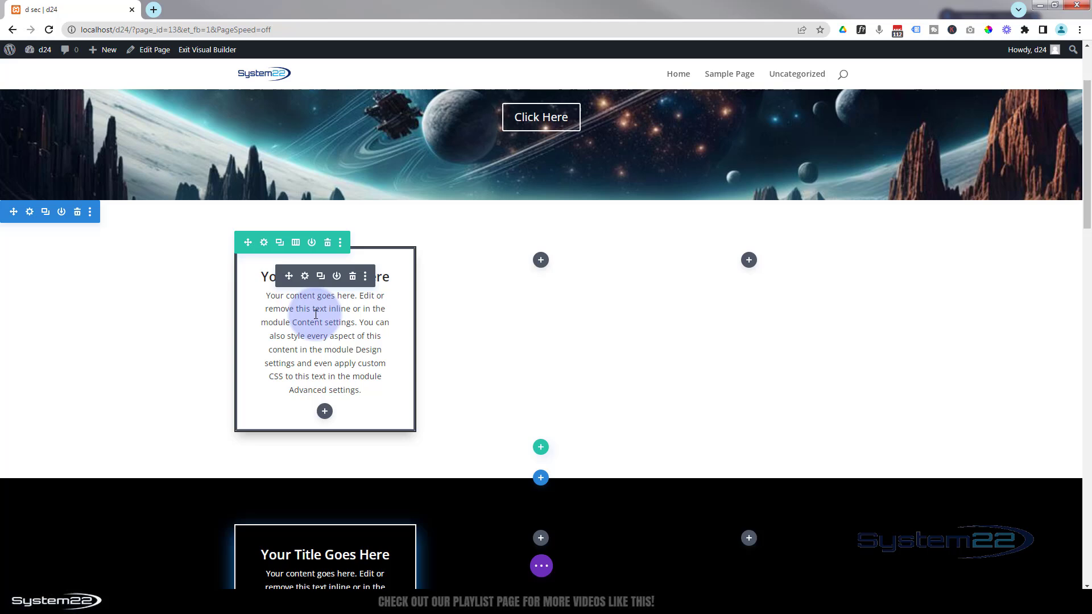
{"action": "left_click", "coordinate": [307, 278]}
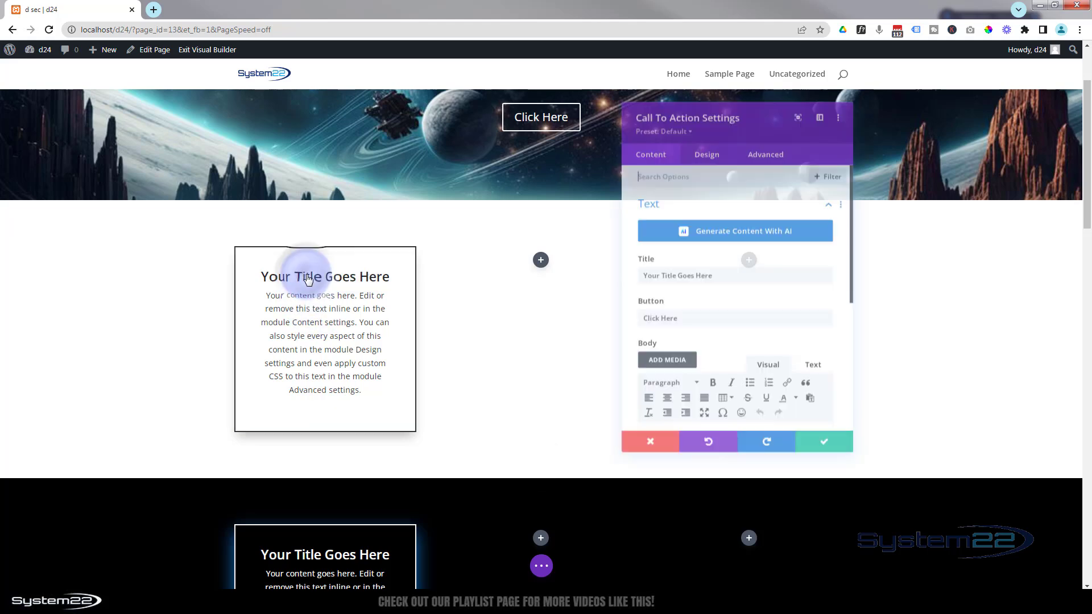
{"action": "left_click", "coordinate": [676, 128]}
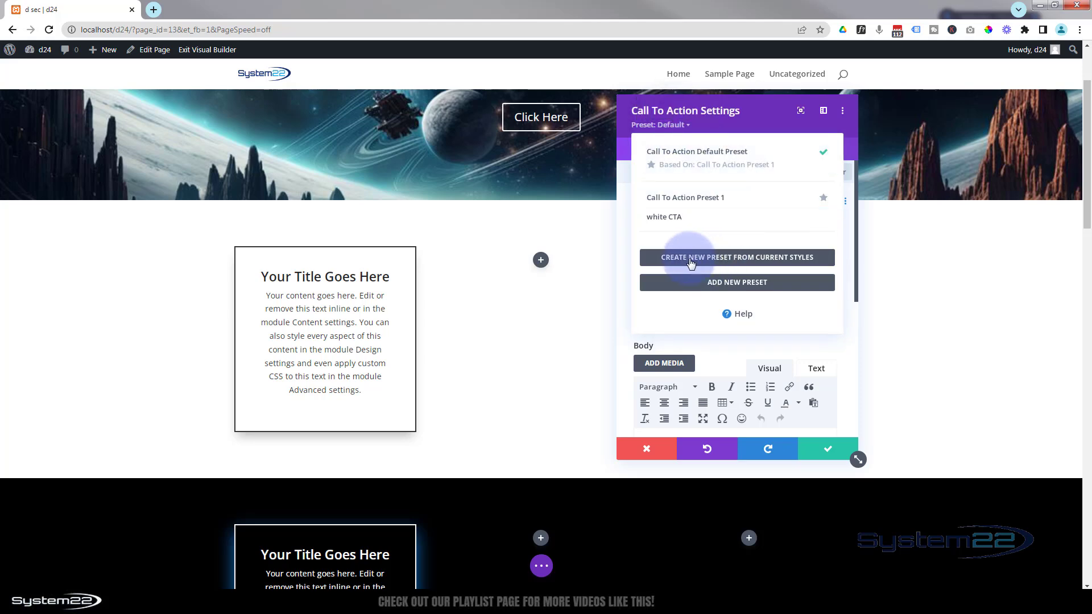
{"action": "left_click", "coordinate": [736, 260]}
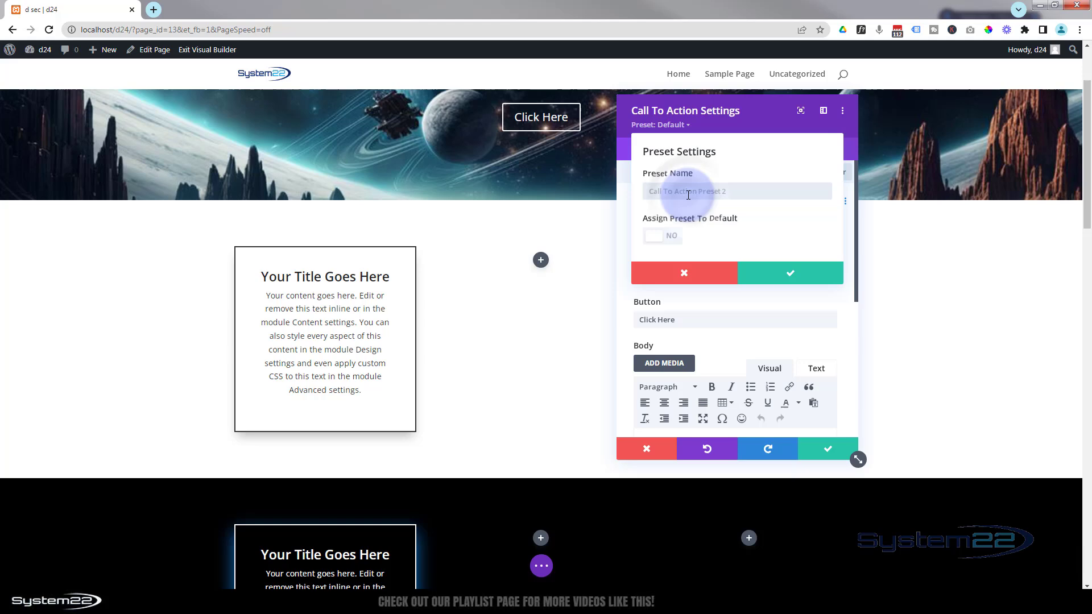
{"action": "type", "text": "Black CTA"}
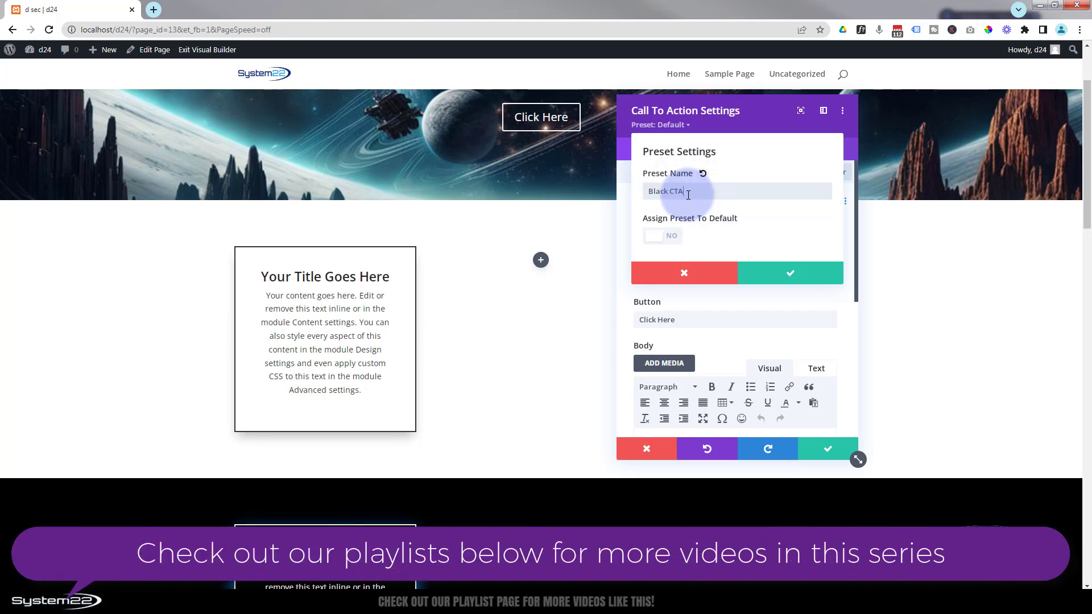
{"action": "left_click", "coordinate": [771, 276]}
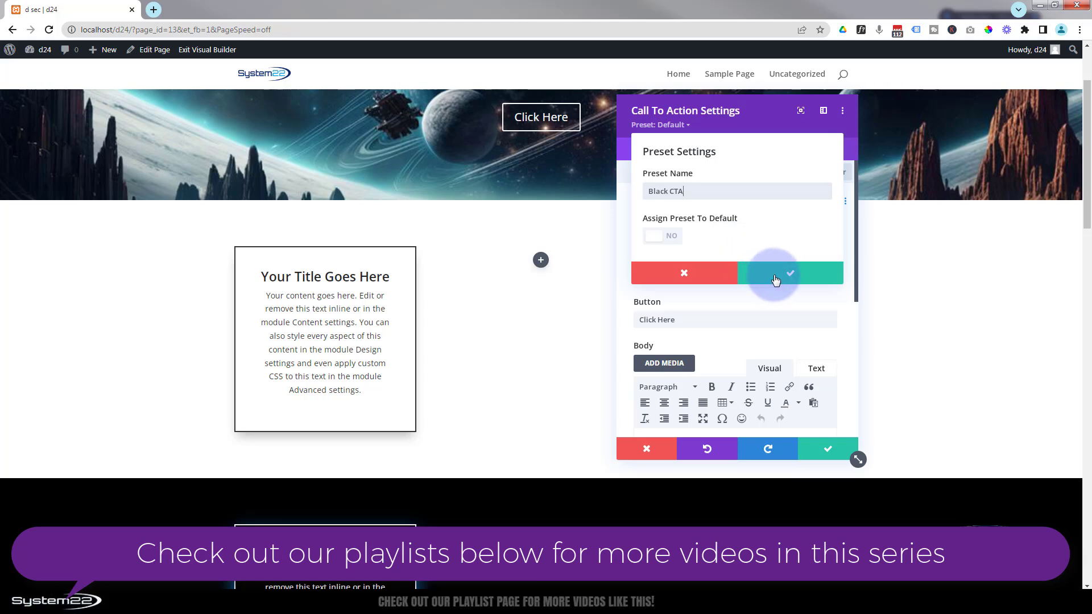
{"action": "left_click", "coordinate": [783, 276]}
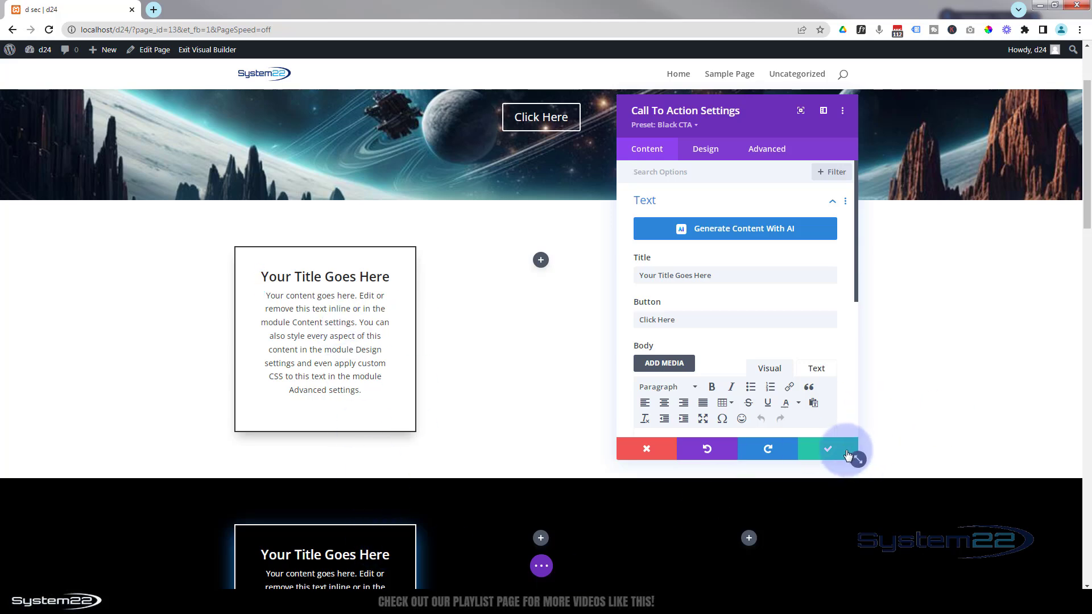
{"action": "left_click", "coordinate": [848, 455]}
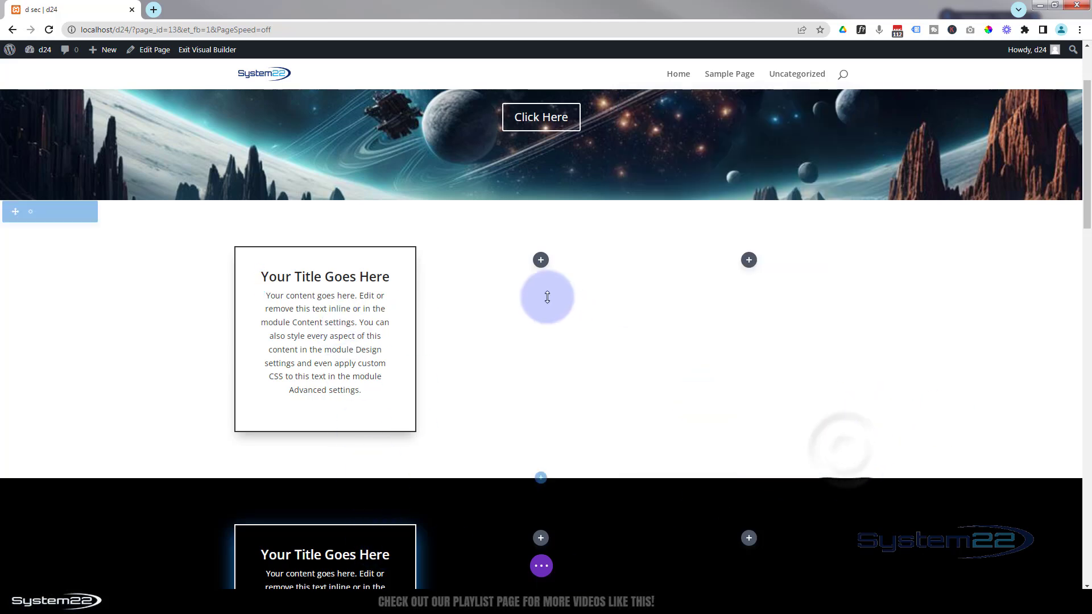
Add a Call To Action card in the light section's middle column with the Black CTA preset.
{"action": "left_click", "coordinate": [541, 261]}
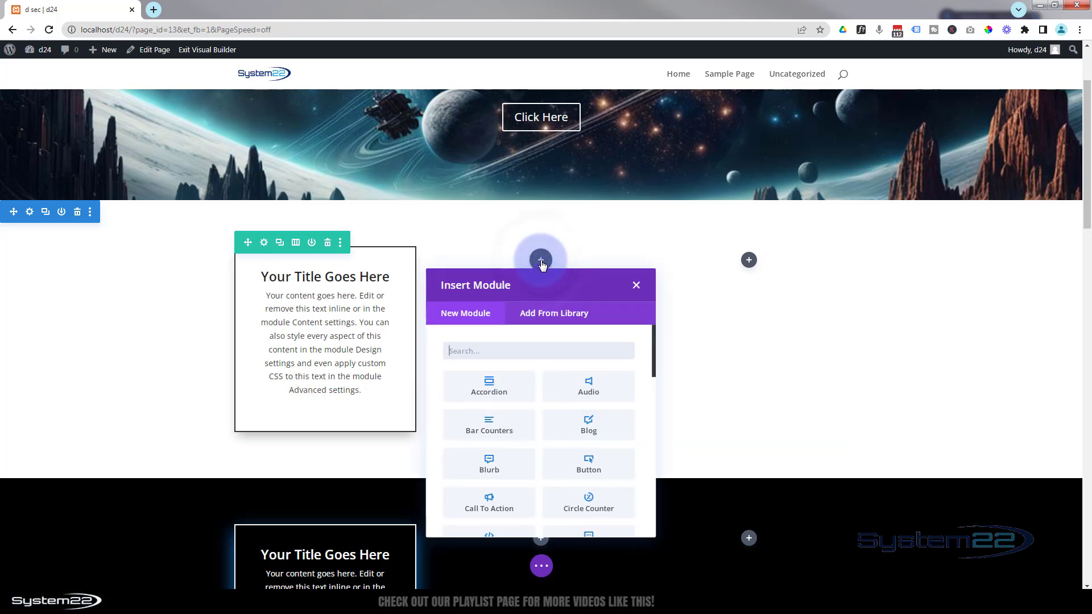
{"action": "left_click", "coordinate": [500, 511]}
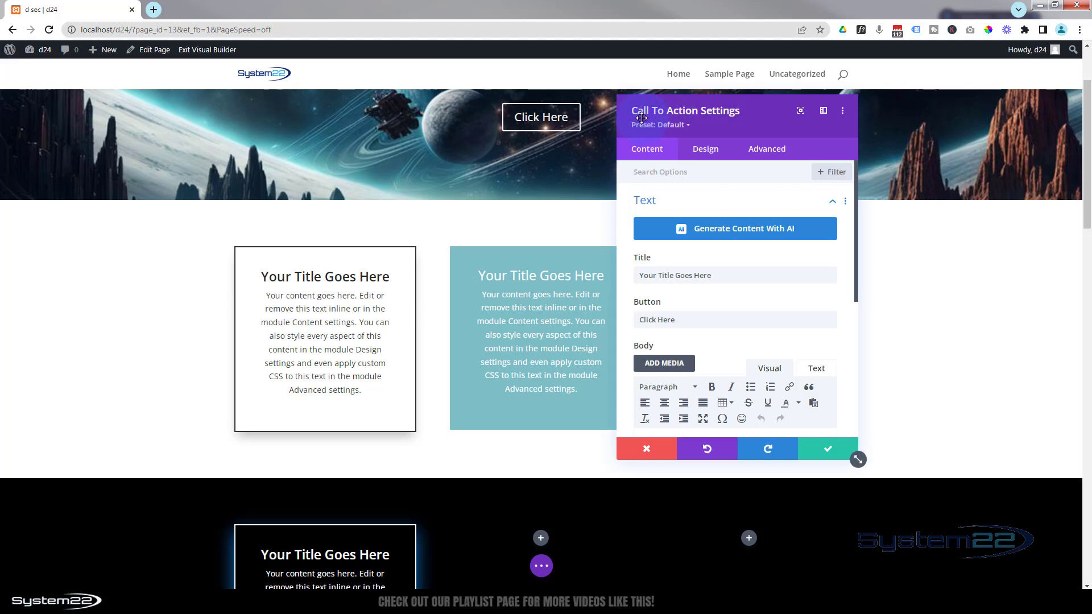
{"action": "left_click", "coordinate": [674, 126]}
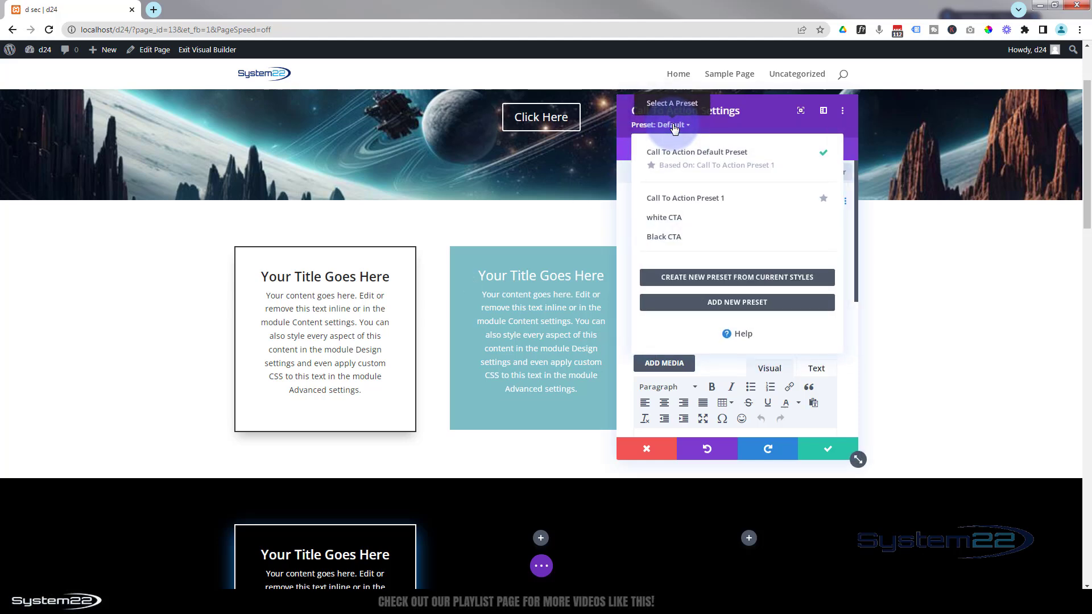
{"action": "left_click", "coordinate": [673, 237]}
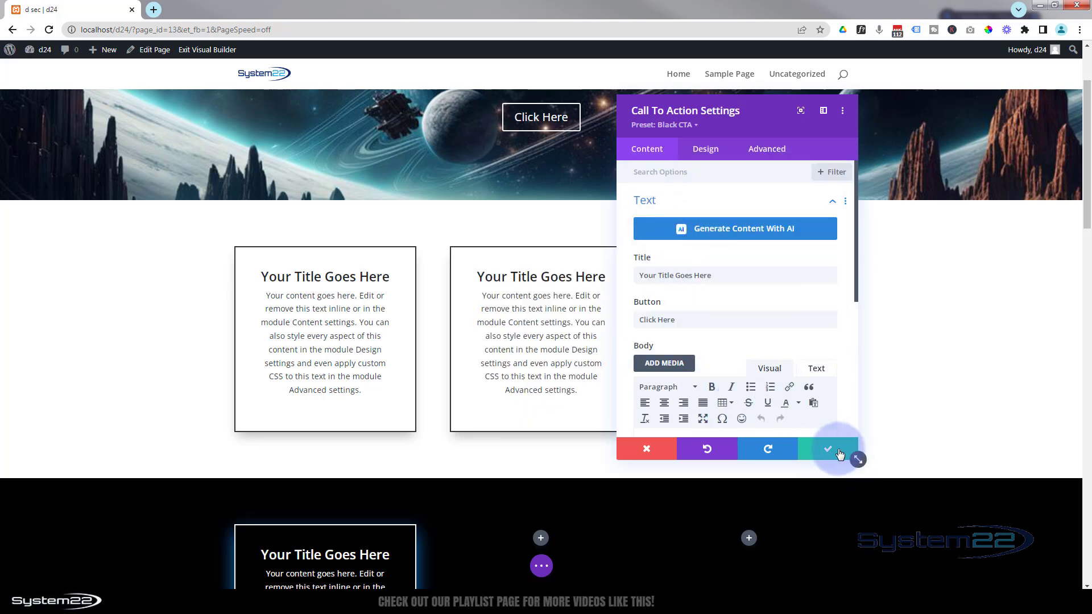
{"action": "left_click", "coordinate": [839, 453]}
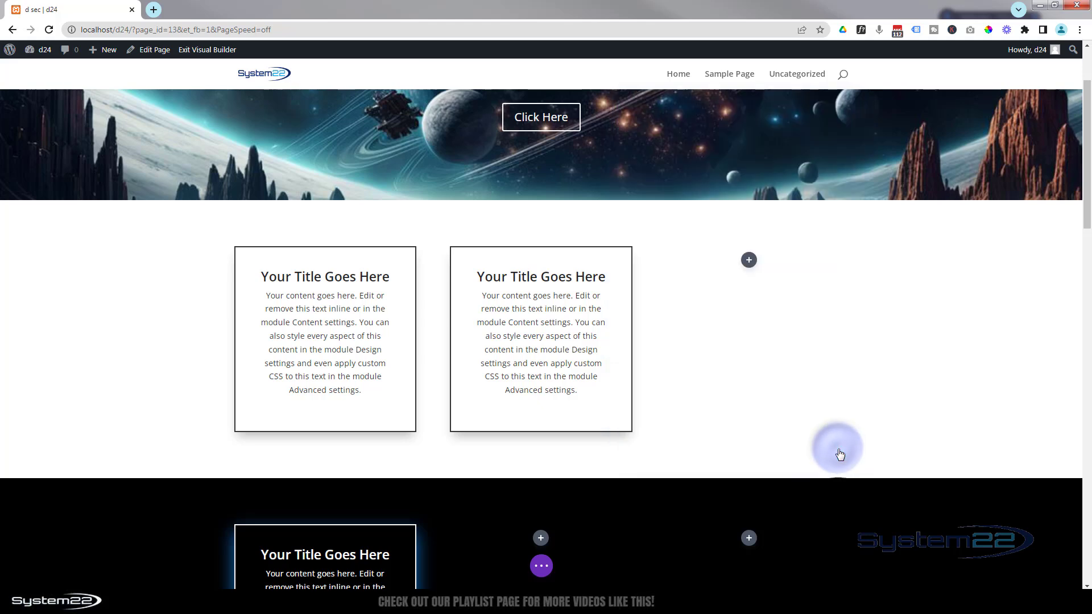
{"action": "left_click", "coordinate": [748, 262]}
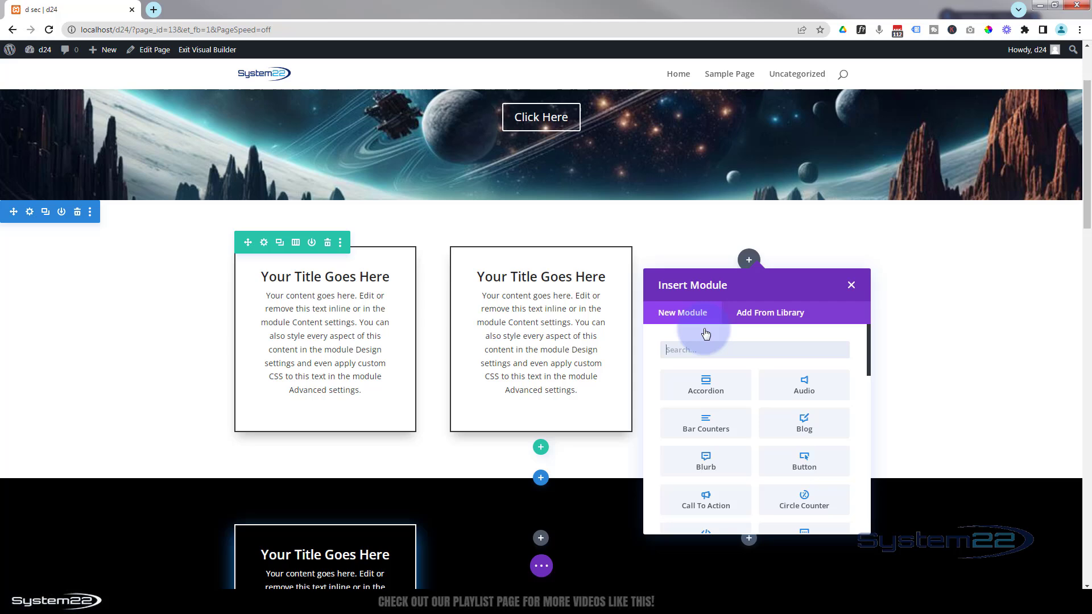
Insert a Call To Action card in the right column, apply the Black CTA preset, and save it.
{"action": "scroll", "coordinate": [708, 452], "scroll_direction": "down", "scroll_amount": 1}
{"action": "left_click", "coordinate": [710, 453]}
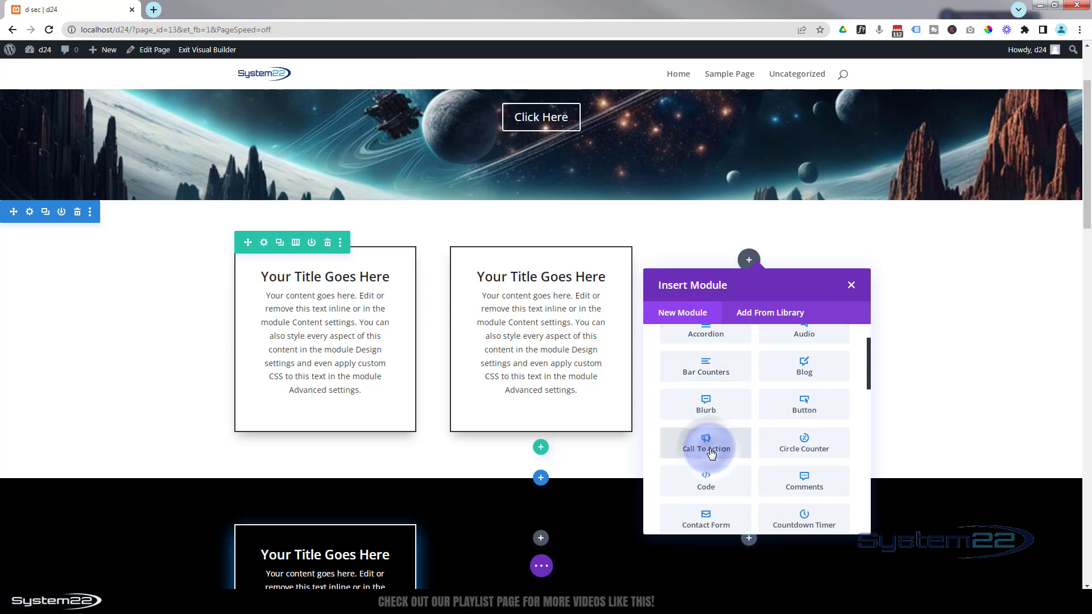
{"action": "left_click", "coordinate": [675, 127]}
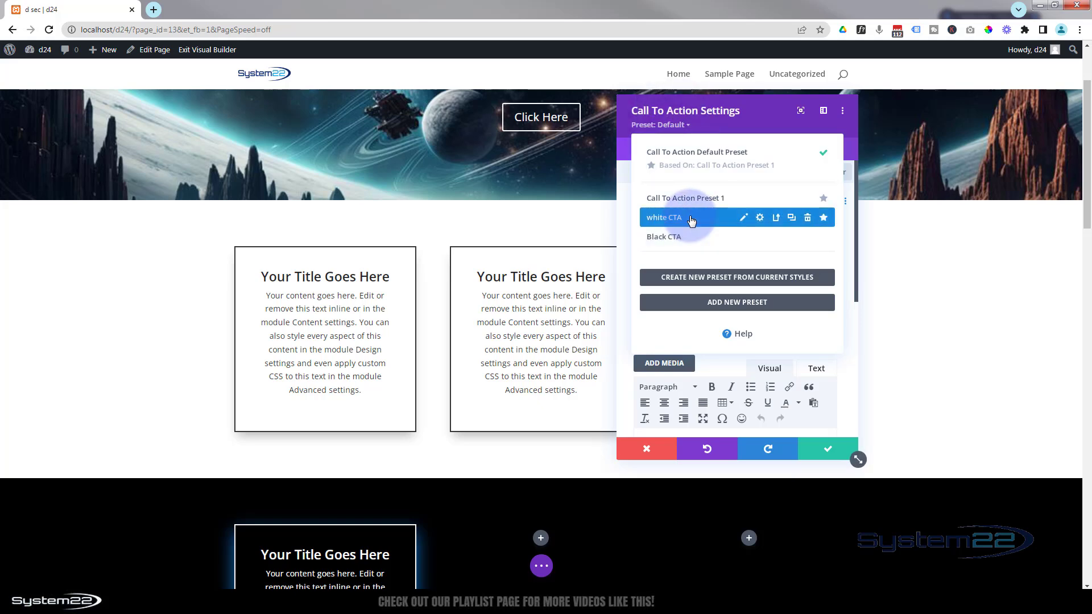
{"action": "left_click", "coordinate": [687, 236]}
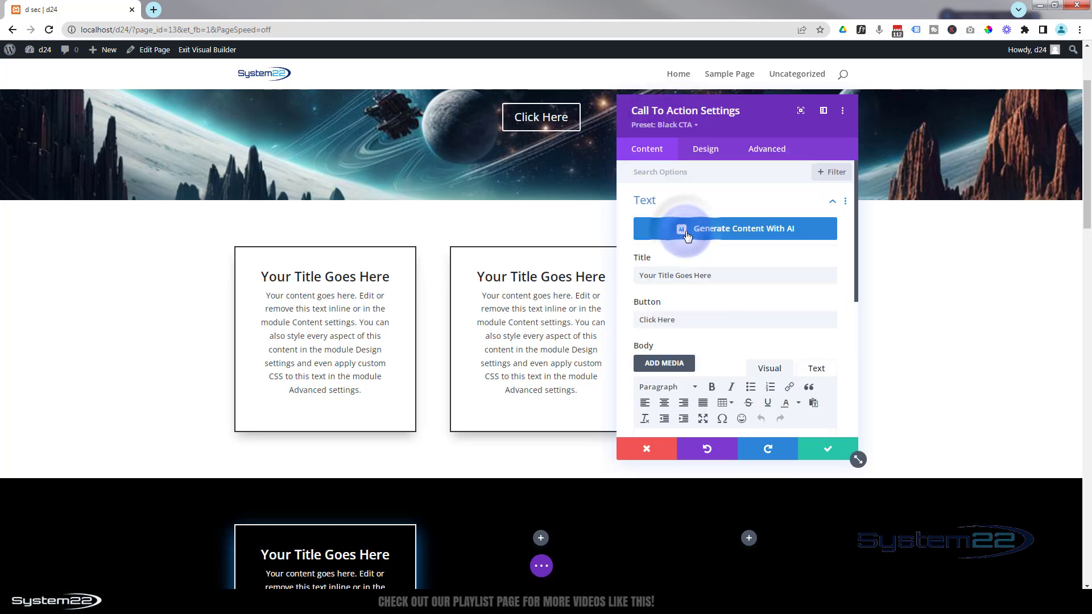
{"action": "left_click_drag", "start_coordinate": [647, 136], "coordinate": [318, 137]}
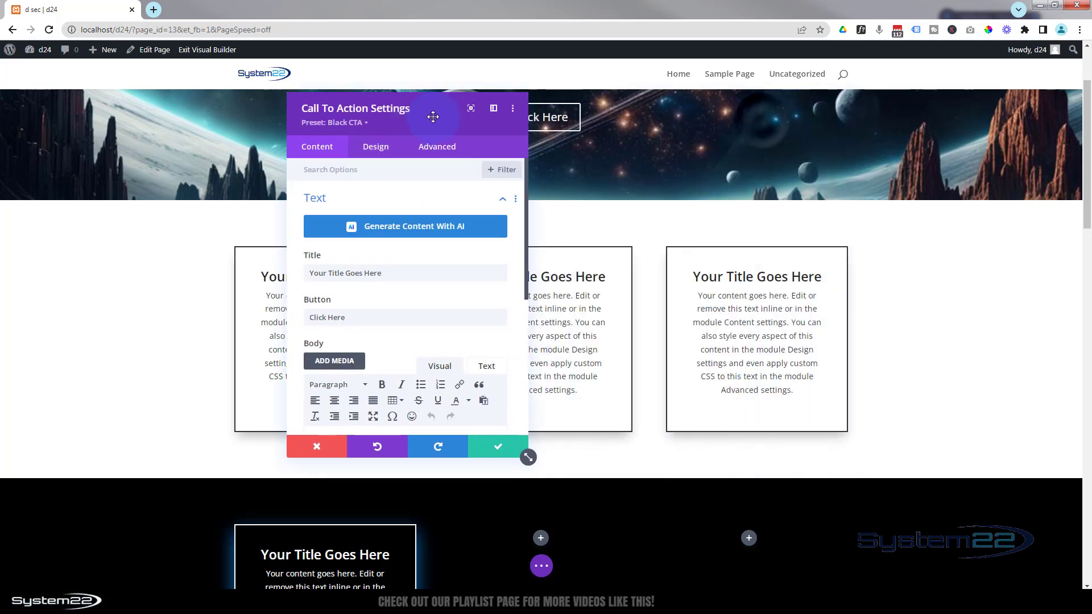
{"action": "left_click", "coordinate": [510, 443]}
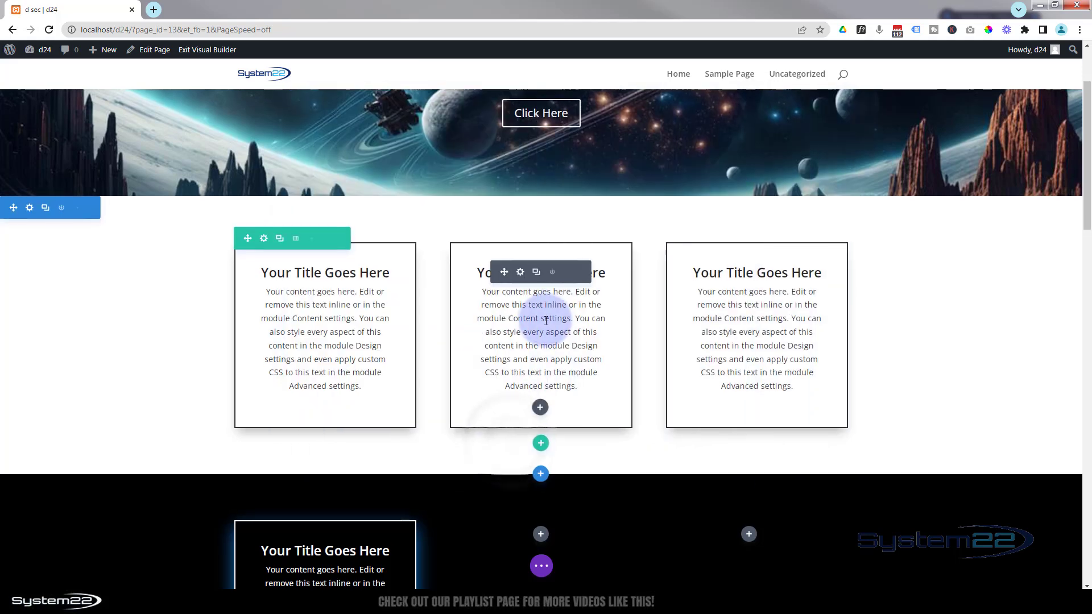
{"action": "scroll", "coordinate": [532, 322], "scroll_direction": "down", "scroll_amount": 6}
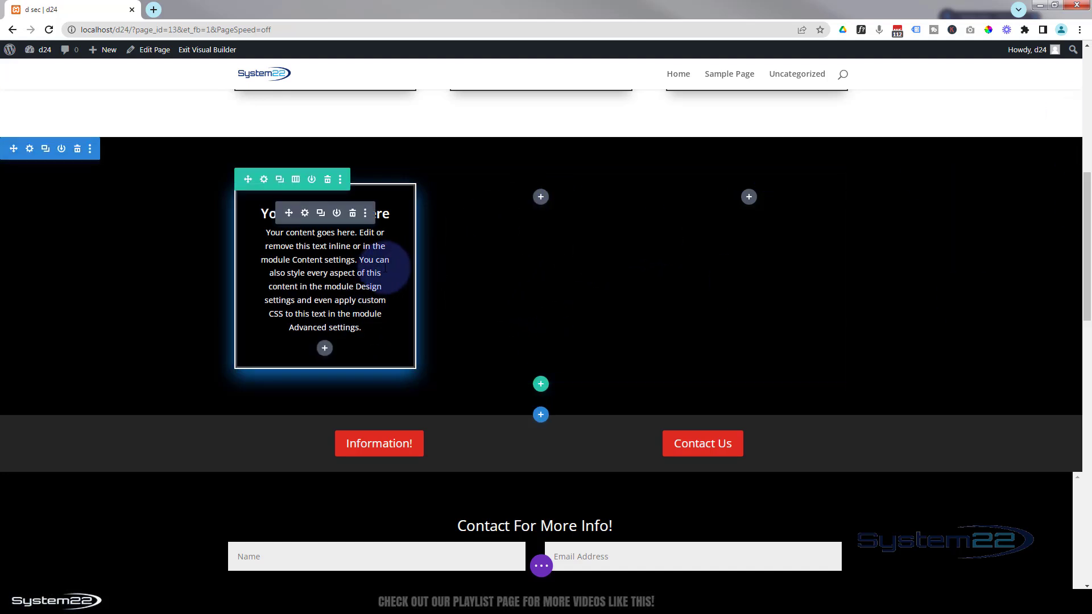
Duplicate the dark card into column two and add a third CTA card using the white CTA preset.
{"action": "left_click", "coordinate": [320, 213]}
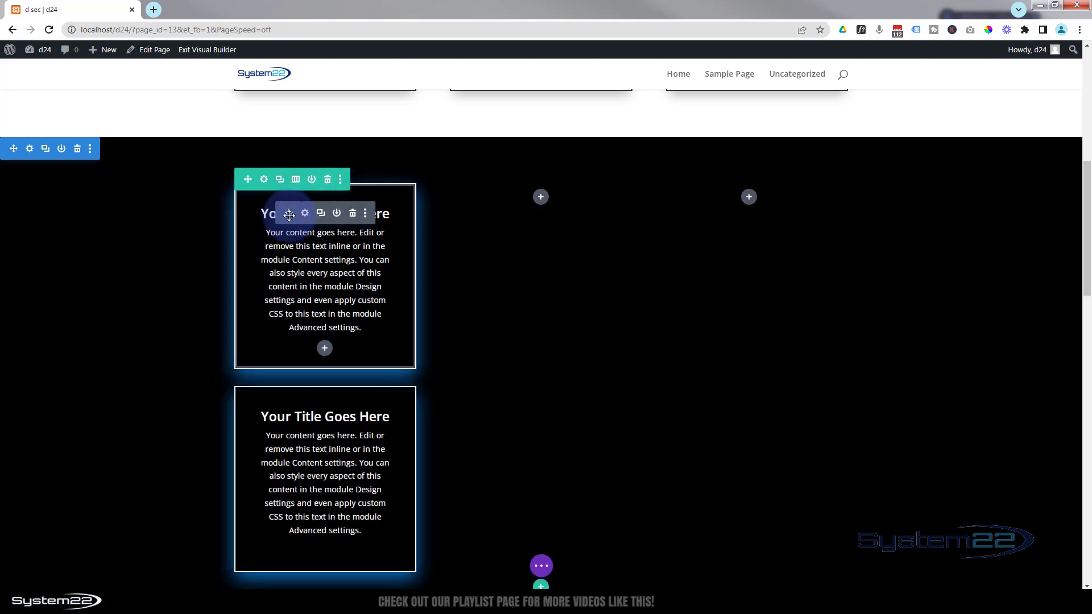
{"action": "left_click_drag", "start_coordinate": [306, 211], "coordinate": [561, 219]}
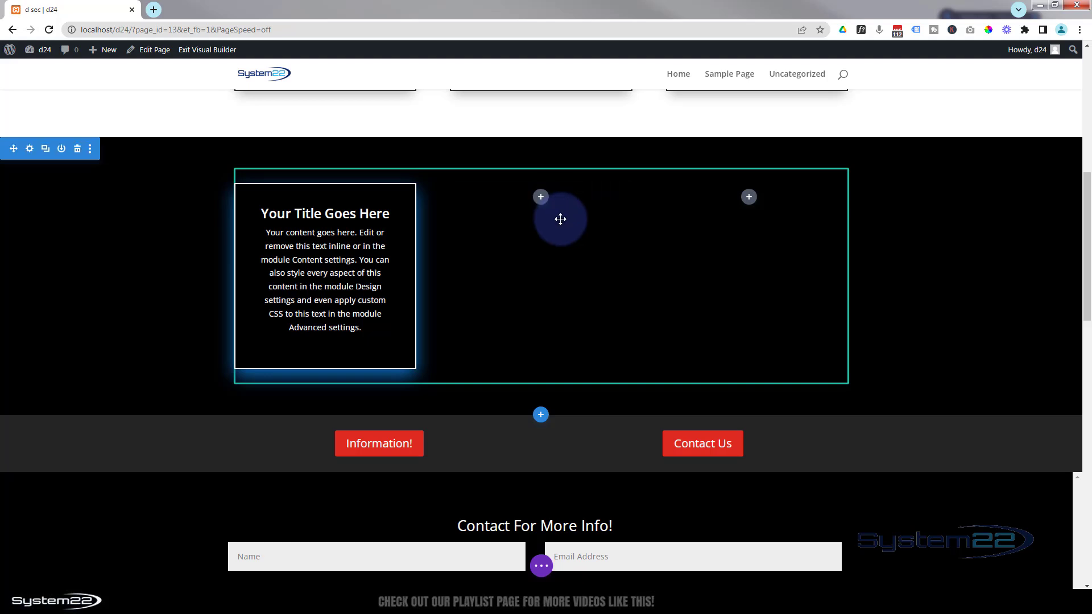
{"action": "left_click", "coordinate": [750, 199]}
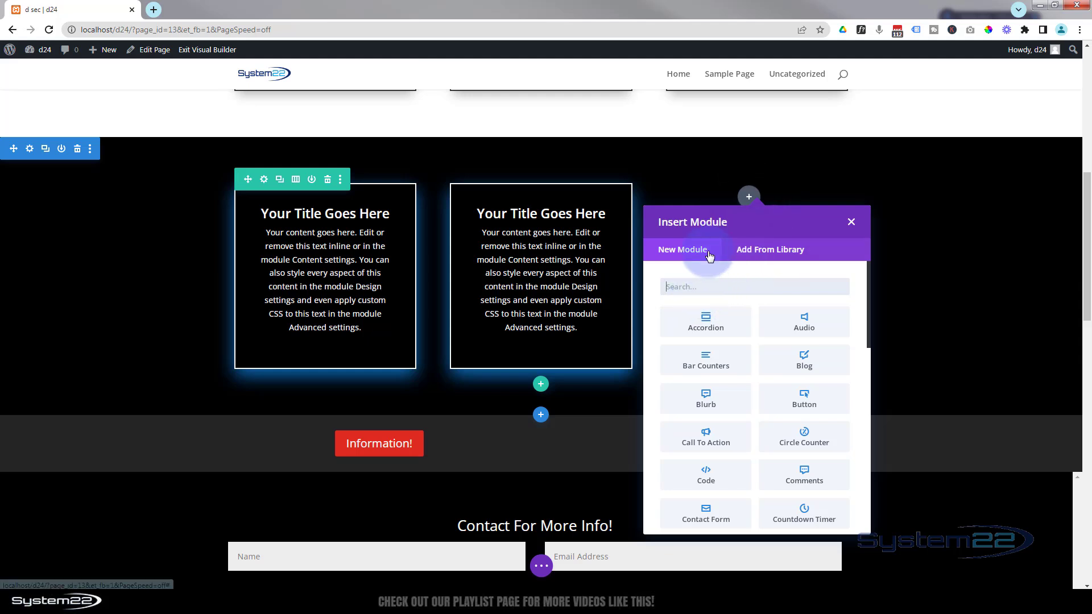
{"action": "left_click", "coordinate": [713, 437]}
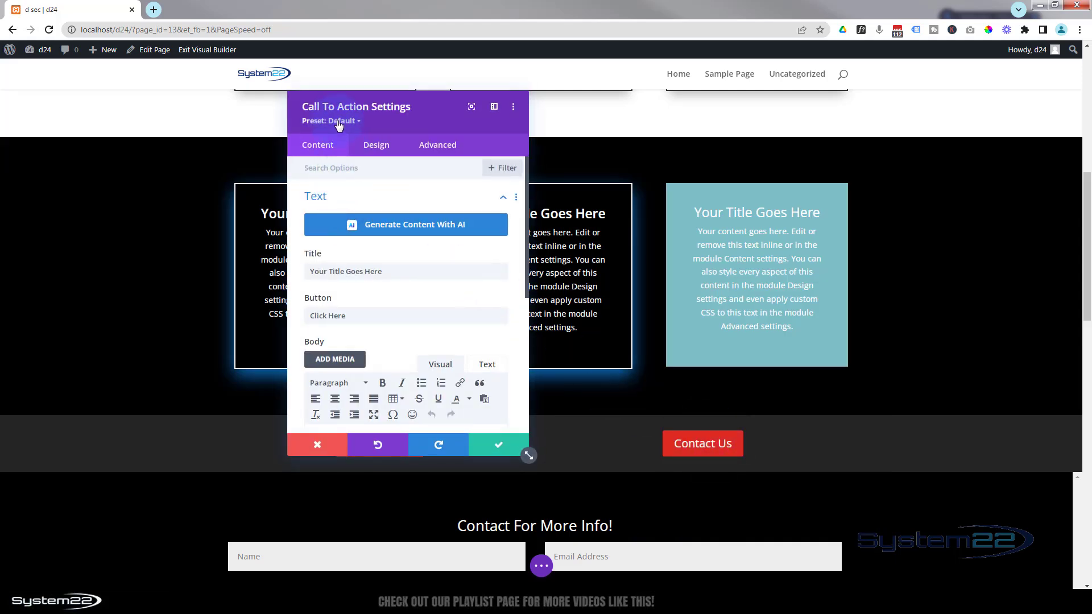
{"action": "left_click", "coordinate": [338, 121]}
{"action": "left_click", "coordinate": [342, 215]}
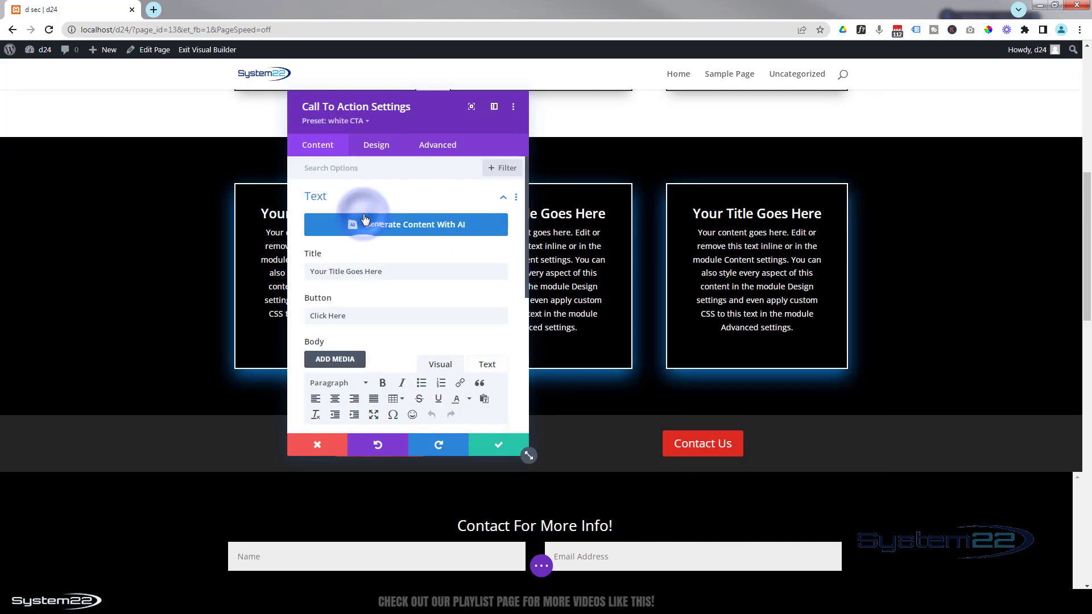
{"action": "left_click", "coordinate": [503, 447]}
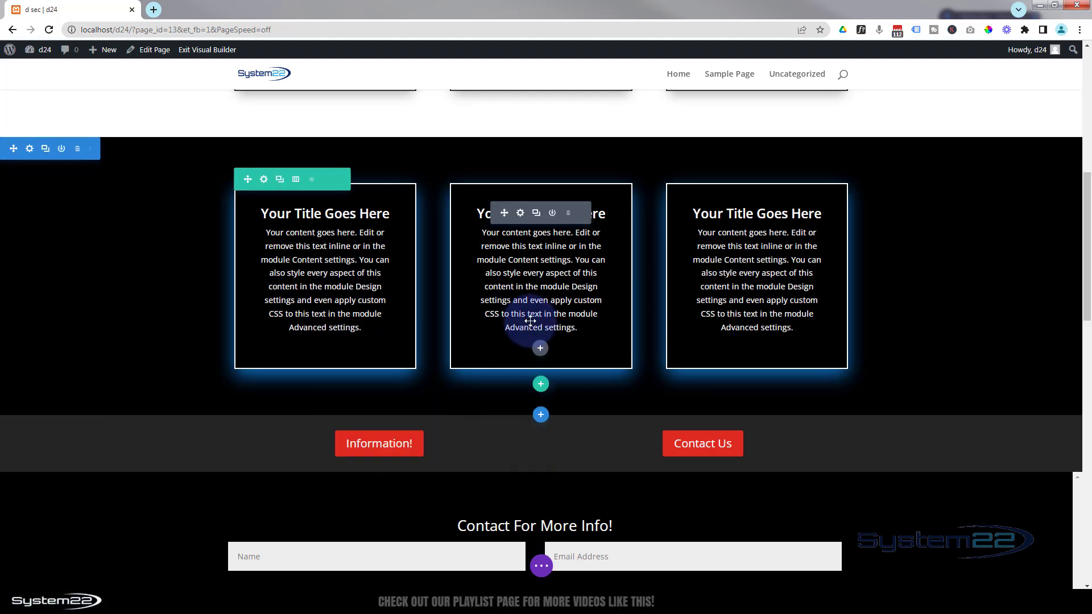
Add a one-column row below the dark cards and insert a Heading module into it.
{"action": "left_click", "coordinate": [540, 388]}
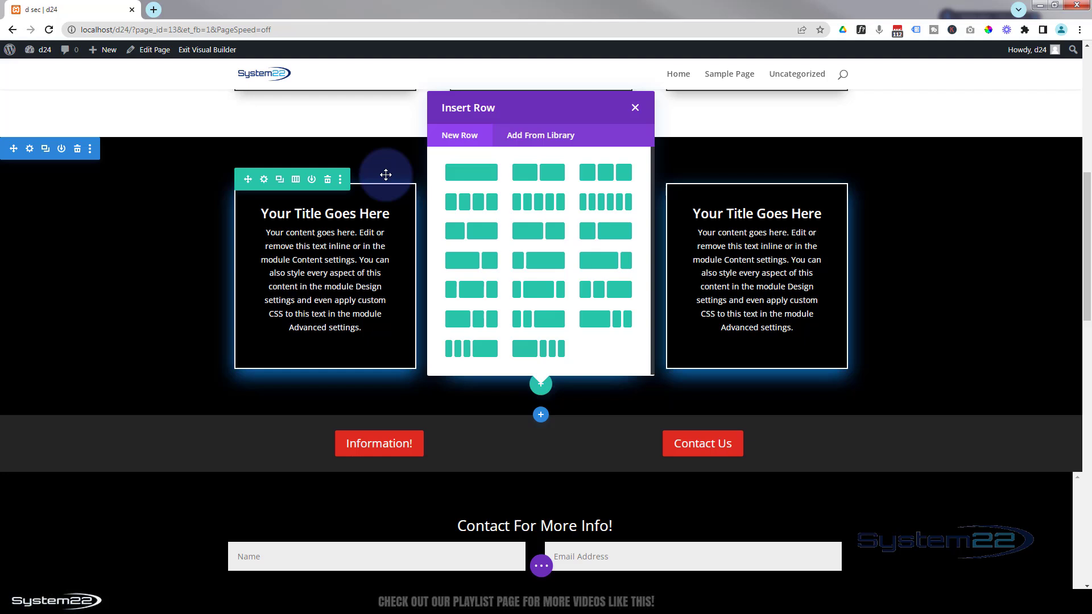
{"action": "left_click", "coordinate": [484, 178]}
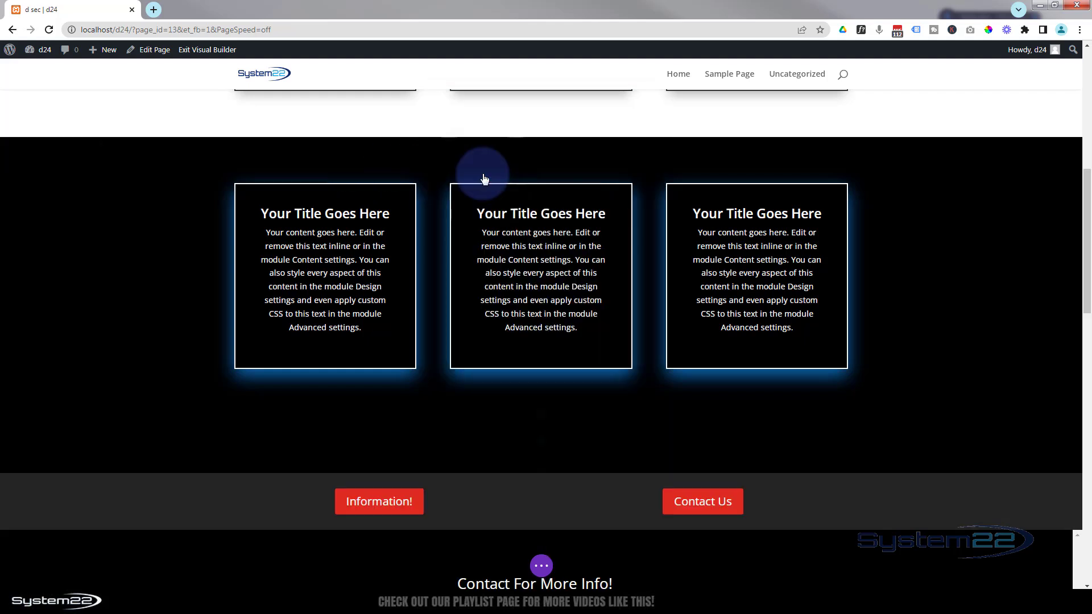
{"action": "scroll", "coordinate": [557, 213], "scroll_direction": "down", "scroll_amount": 3}
{"action": "scroll", "coordinate": [557, 213], "scroll_direction": "down", "scroll_amount": 5}
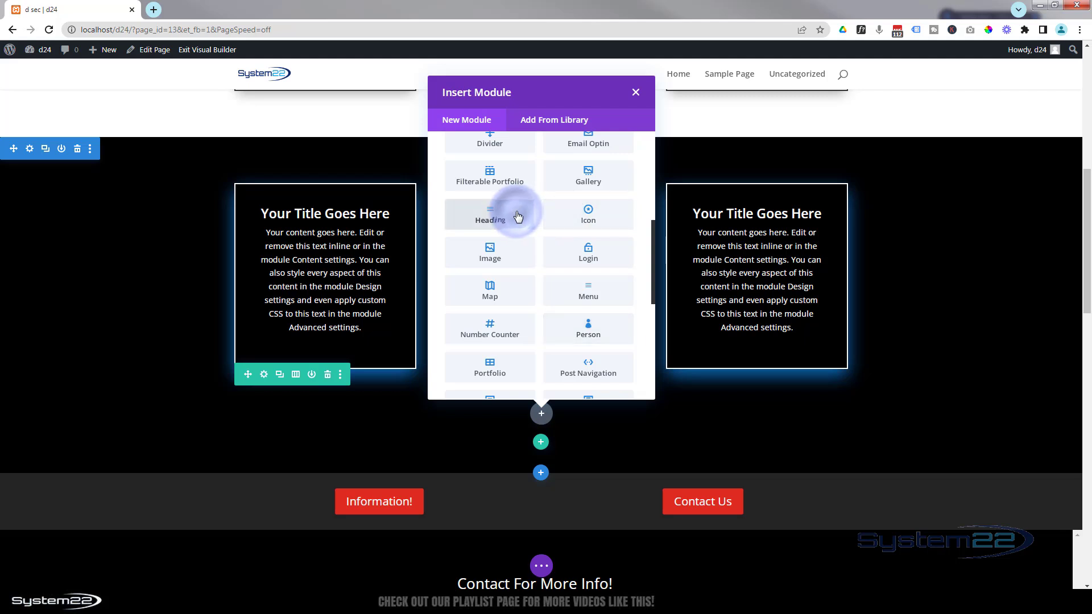
{"action": "left_click", "coordinate": [517, 217]}
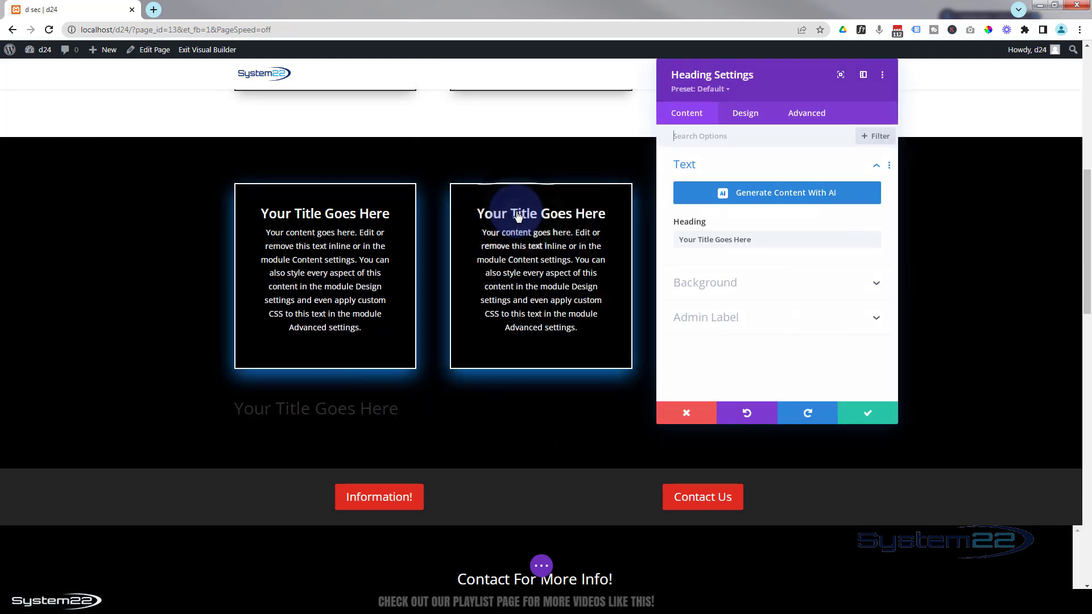
Style the heading as H2 with white, centred text.
{"action": "left_click", "coordinate": [235, 403]}
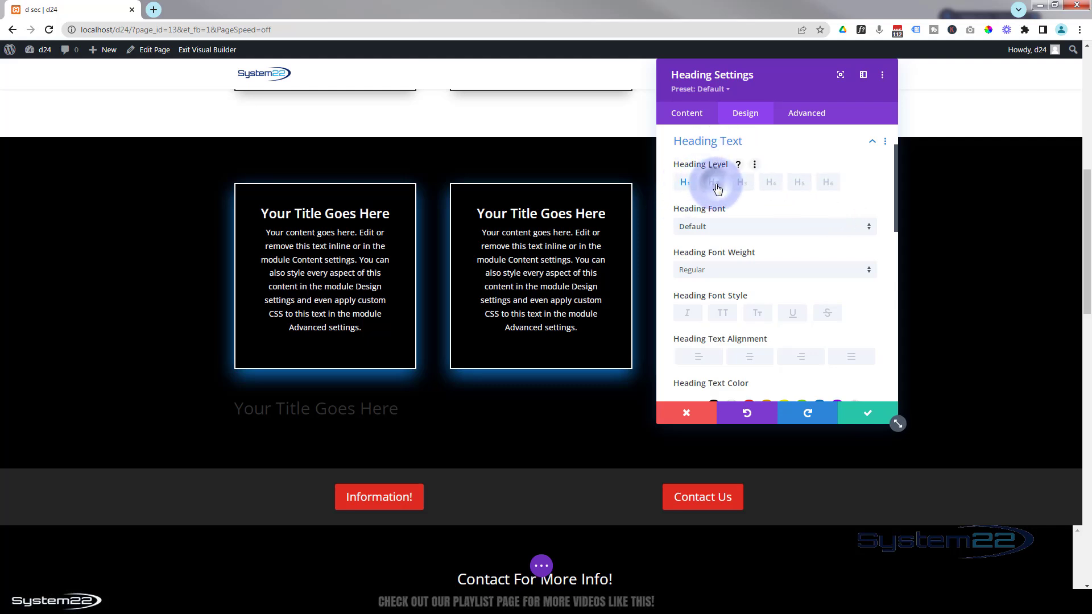
{"action": "left_click", "coordinate": [715, 183]}
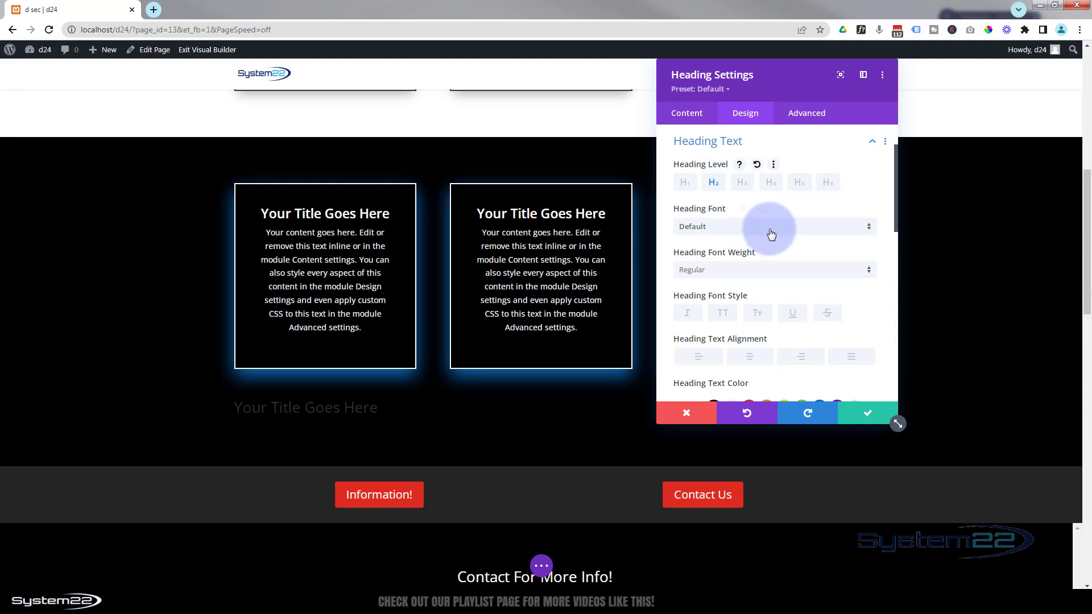
{"action": "scroll", "coordinate": [771, 231], "scroll_direction": "down", "scroll_amount": 2}
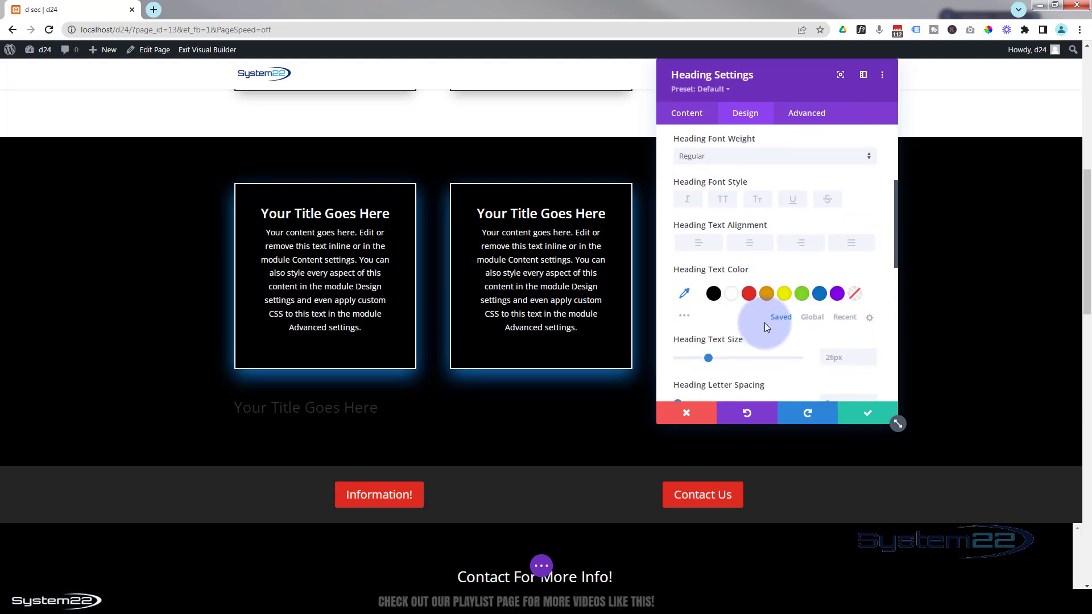
{"action": "left_click", "coordinate": [732, 294]}
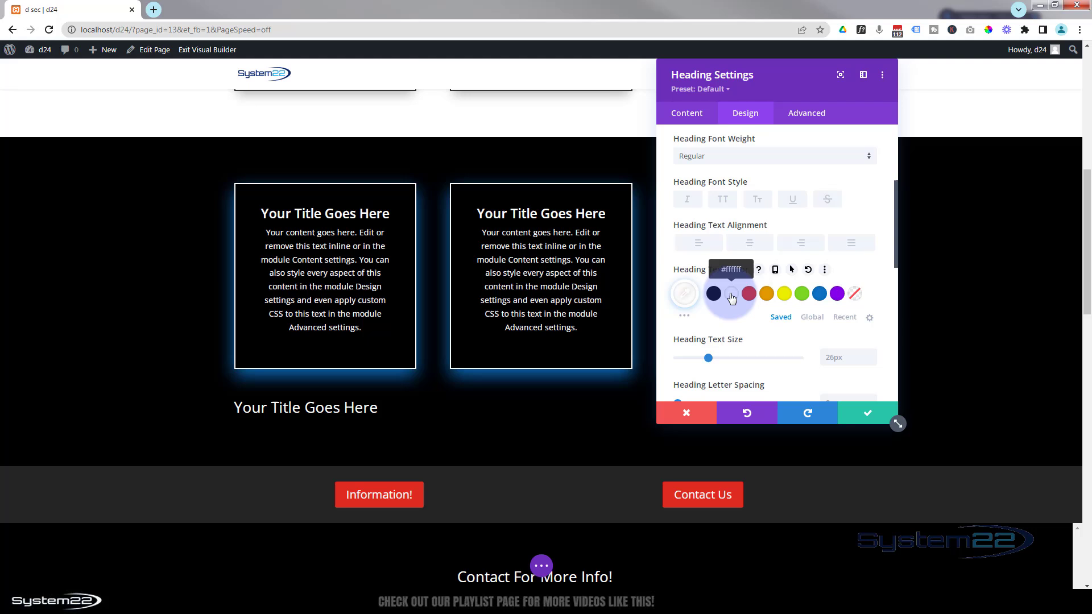
{"action": "left_click", "coordinate": [750, 243]}
{"action": "scroll", "coordinate": [723, 241], "scroll_direction": "down", "scroll_amount": 2}
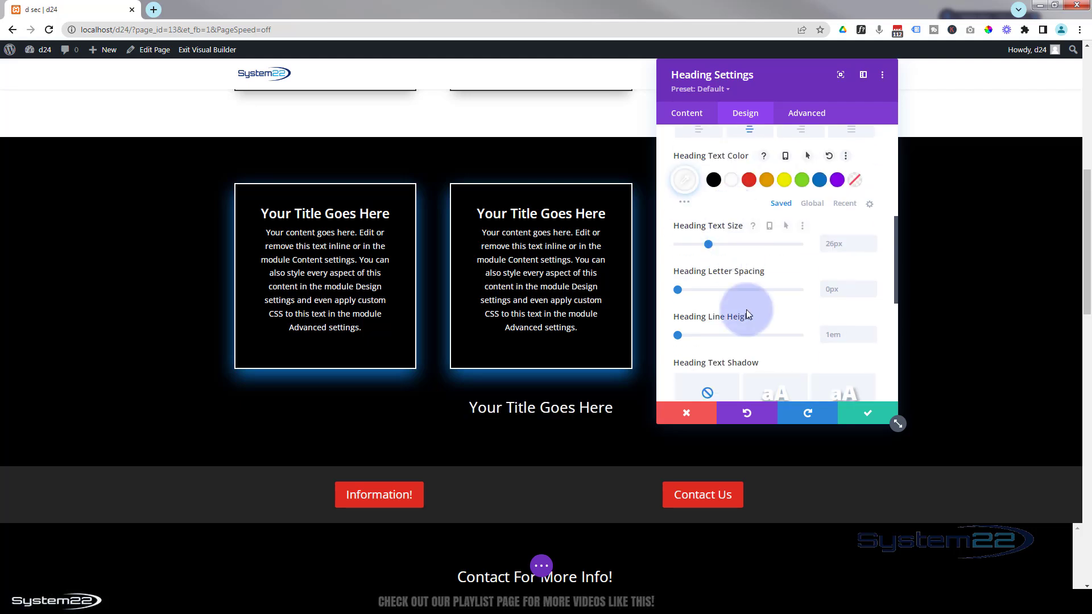
{"action": "scroll", "coordinate": [794, 369], "scroll_direction": "up", "scroll_amount": 5}
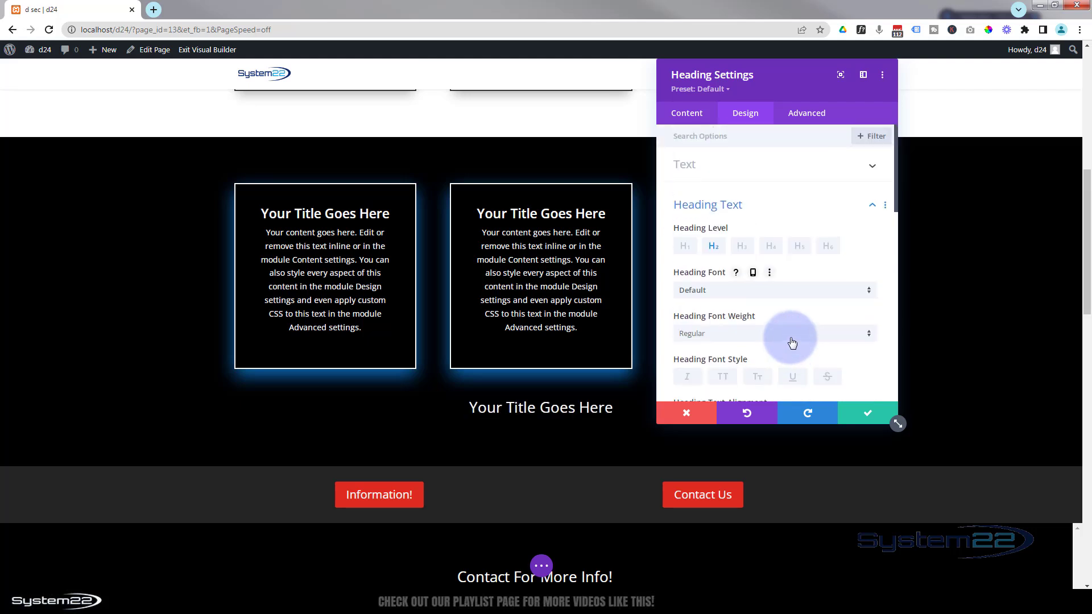
Save the heading's styling as a new preset named 'White Heading'.
{"action": "left_click", "coordinate": [710, 92]}
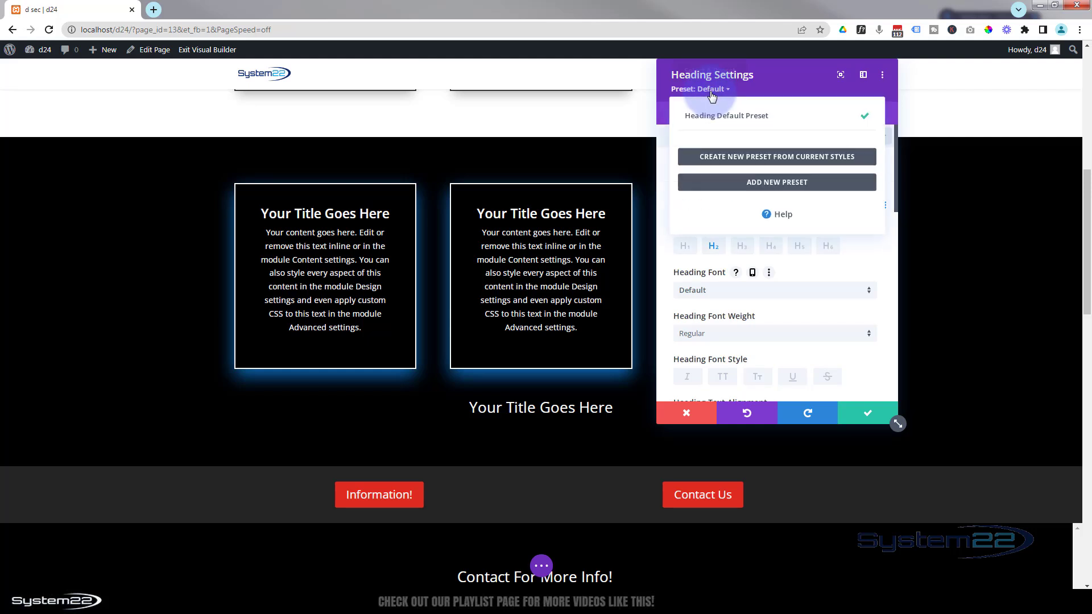
{"action": "left_click", "coordinate": [757, 159]}
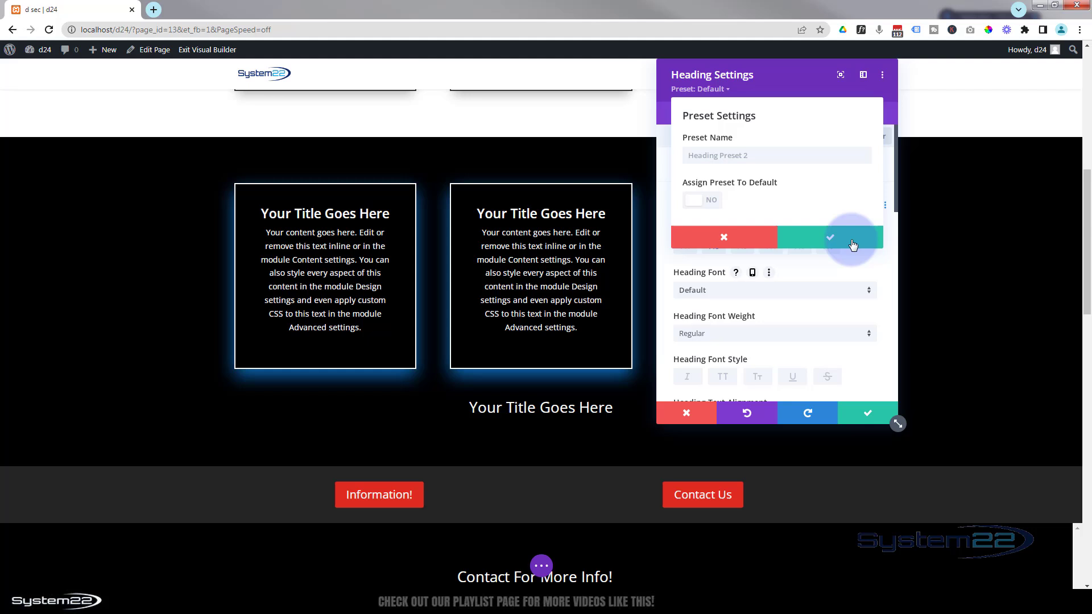
{"action": "left_click", "coordinate": [729, 157]}
{"action": "type", "text": "White Heading"}
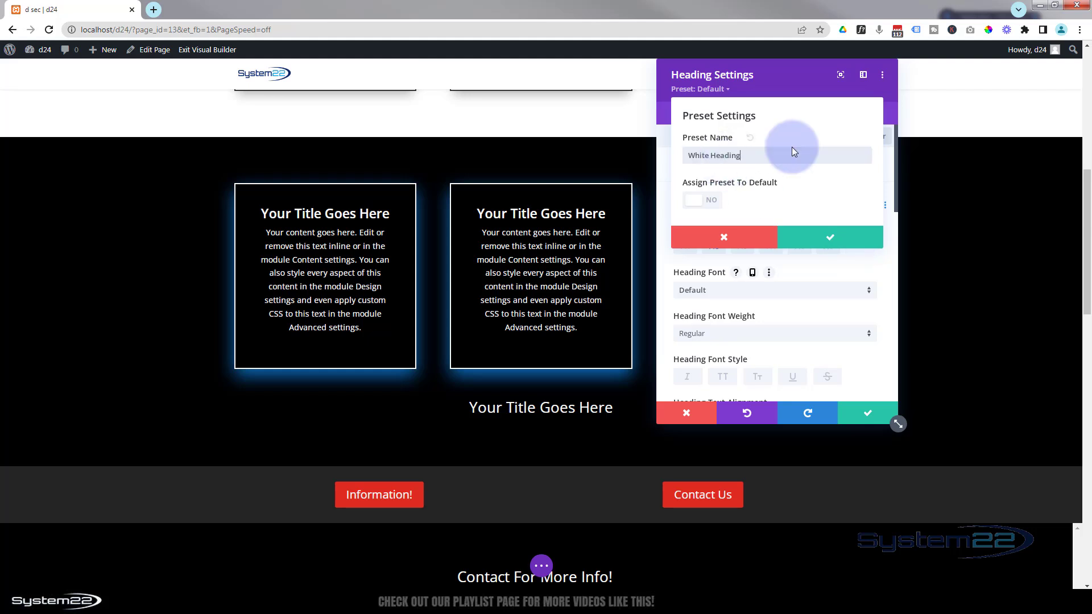
{"action": "left_click", "coordinate": [819, 244]}
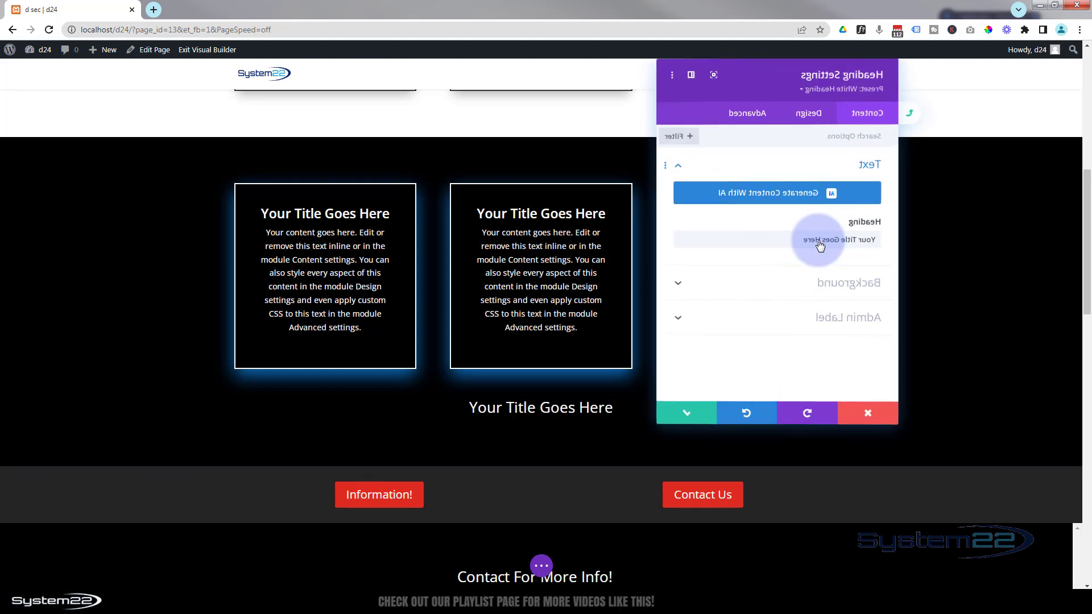
{"action": "left_click", "coordinate": [867, 413]}
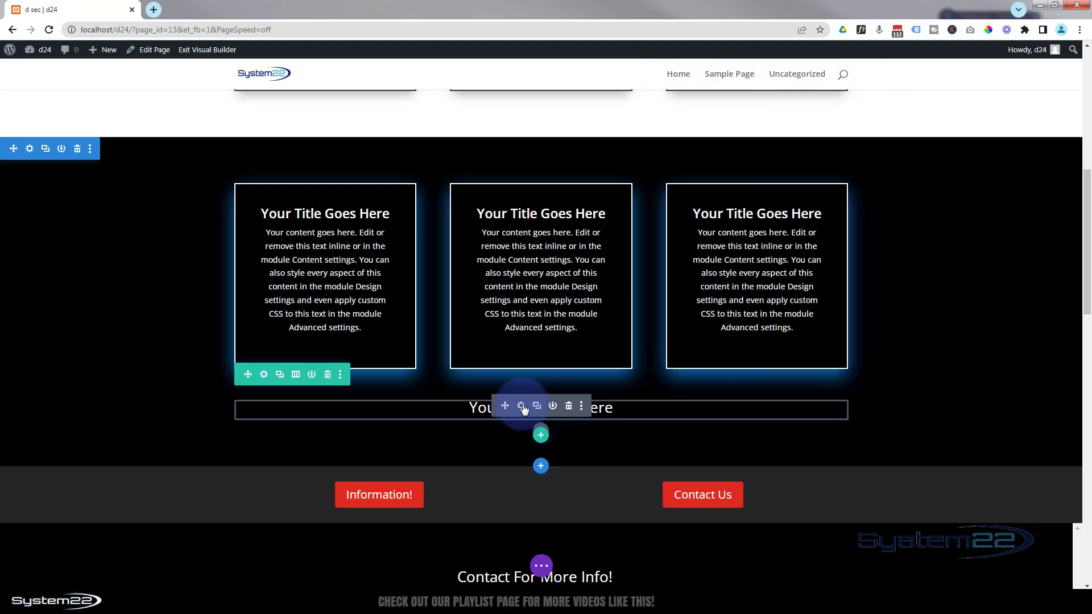
Move the dark section's heading row above its three cards.
{"action": "left_click_drag", "start_coordinate": [503, 403], "coordinate": [279, 162]}
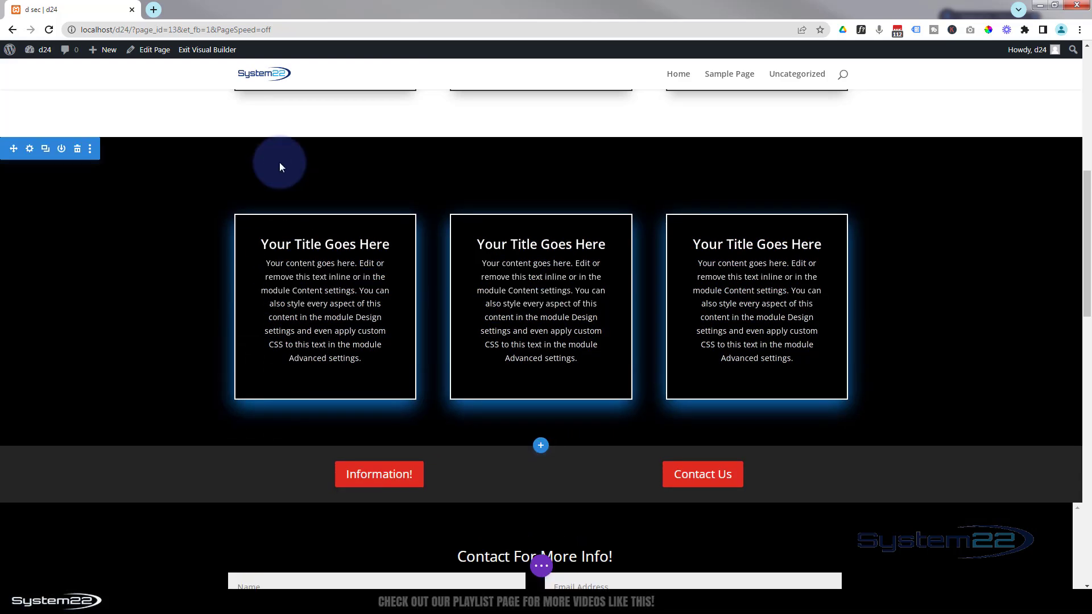
{"action": "scroll", "coordinate": [74, 262], "scroll_direction": "up", "scroll_amount": 7}
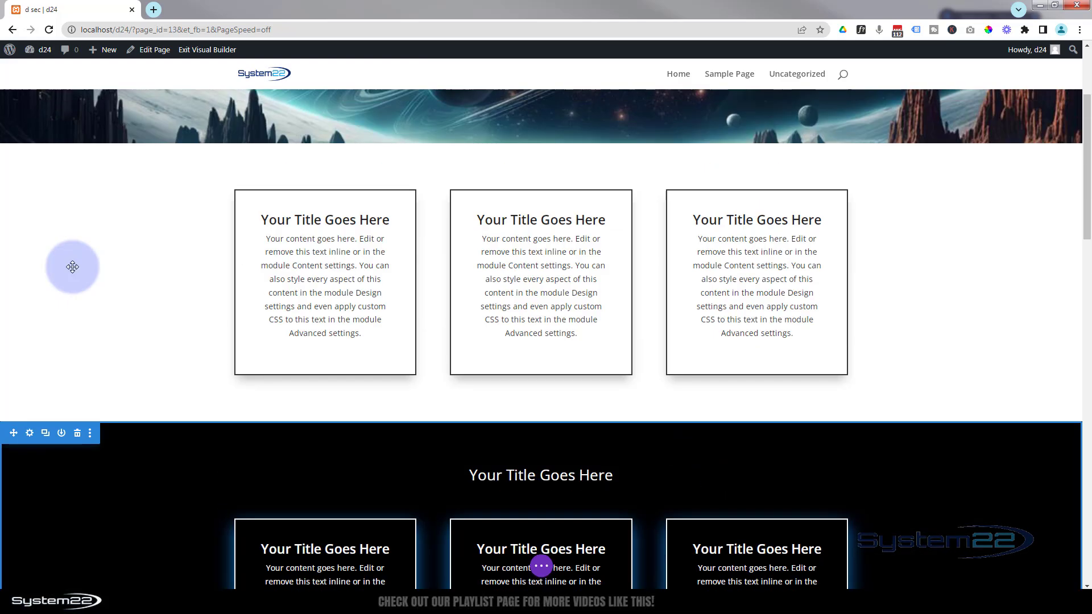
{"action": "scroll", "coordinate": [73, 265], "scroll_direction": "down", "scroll_amount": 2}
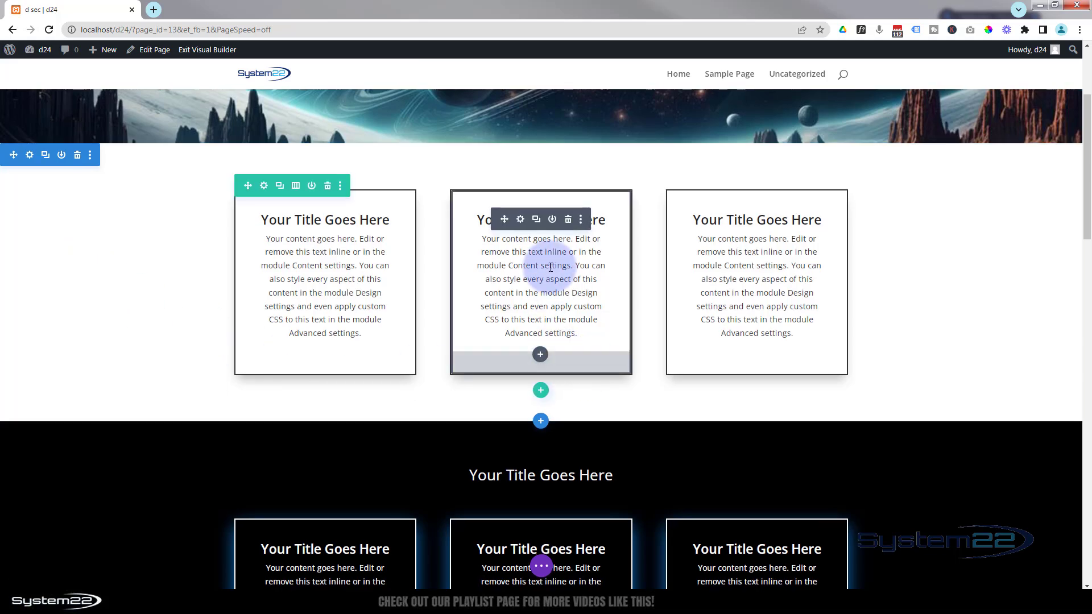
Add a one-column row below the light section's cards holding a Heading module.
{"action": "left_click", "coordinate": [541, 391]}
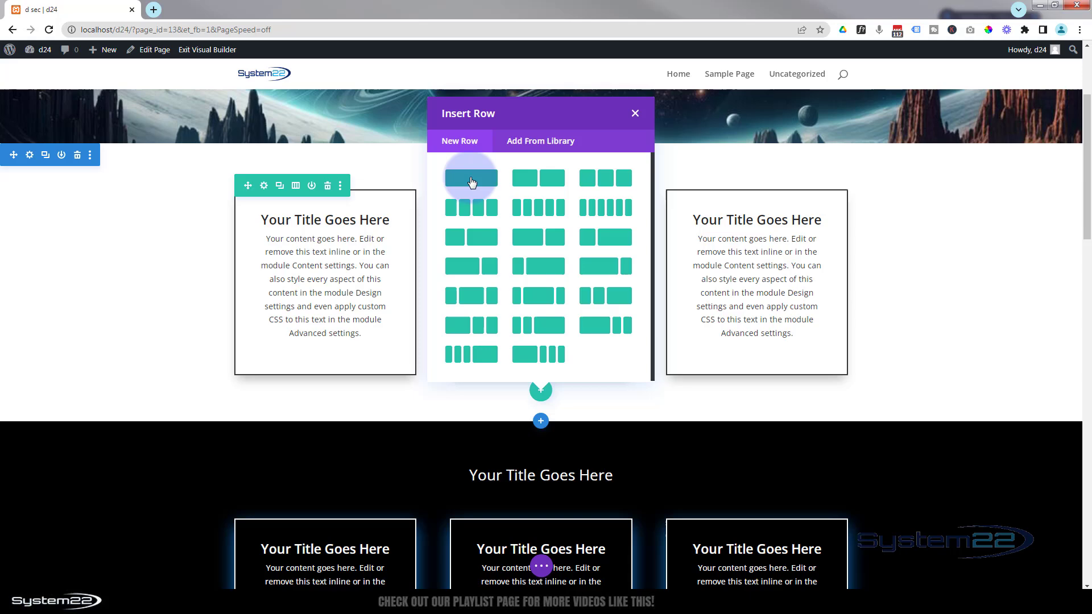
{"action": "left_click", "coordinate": [471, 179]}
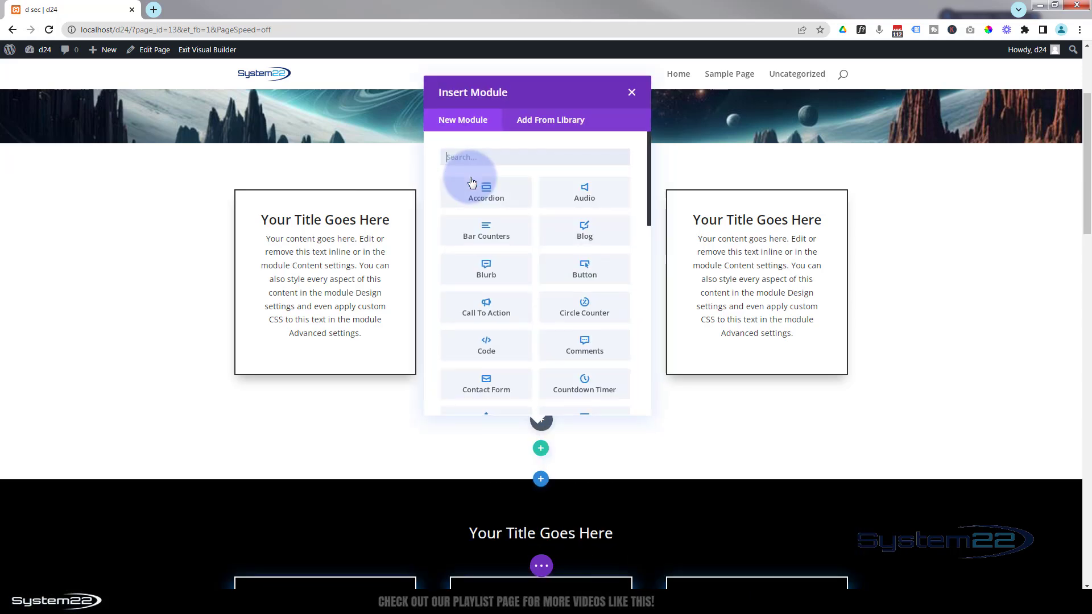
{"action": "scroll", "coordinate": [519, 237], "scroll_direction": "down", "scroll_amount": 5}
{"action": "scroll", "coordinate": [520, 237], "scroll_direction": "down", "scroll_amount": 3}
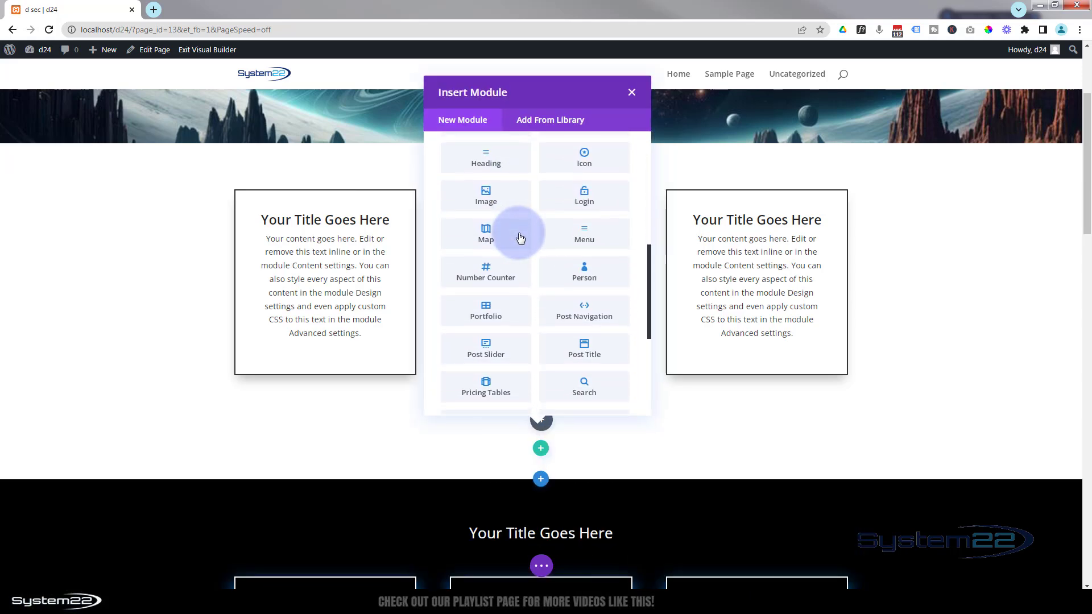
{"action": "left_click", "coordinate": [509, 158]}
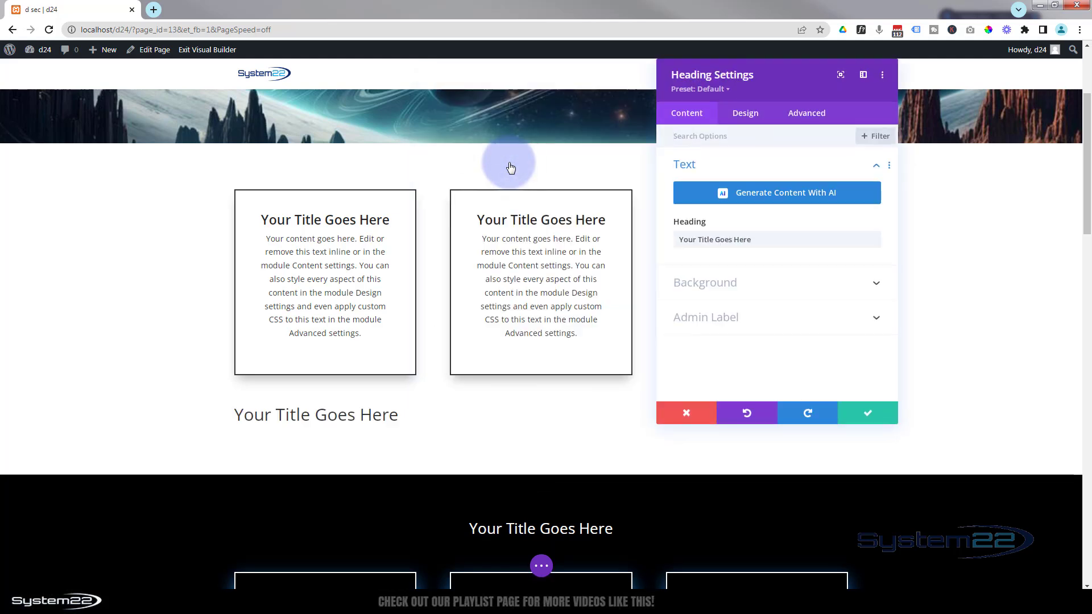
{"action": "left_click", "coordinate": [704, 116]}
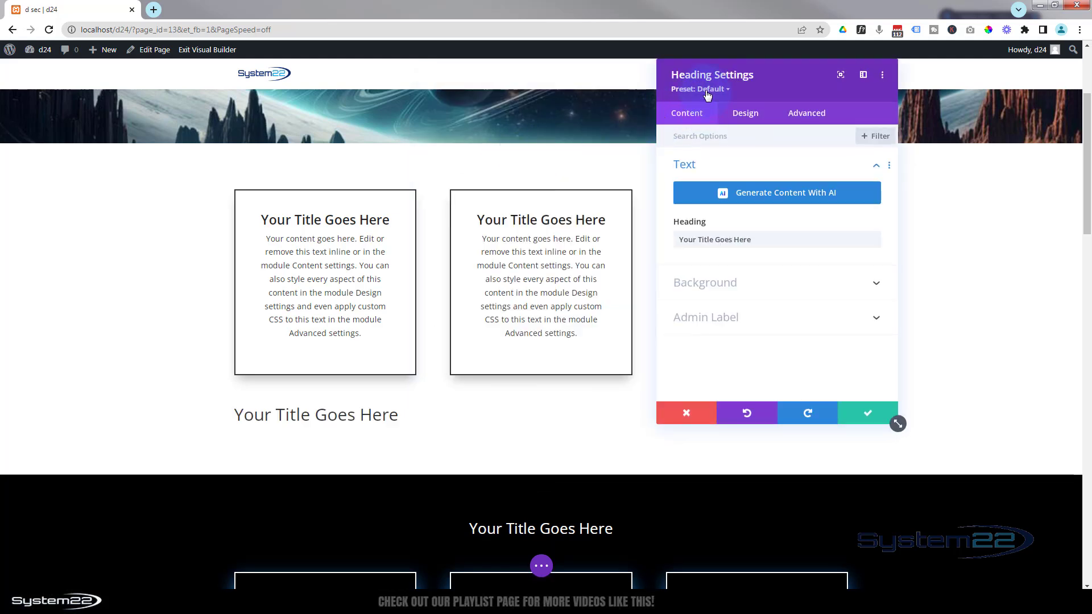
Apply the White Heading preset to the light heading and set its text colour to #242424.
{"action": "left_click", "coordinate": [708, 91]}
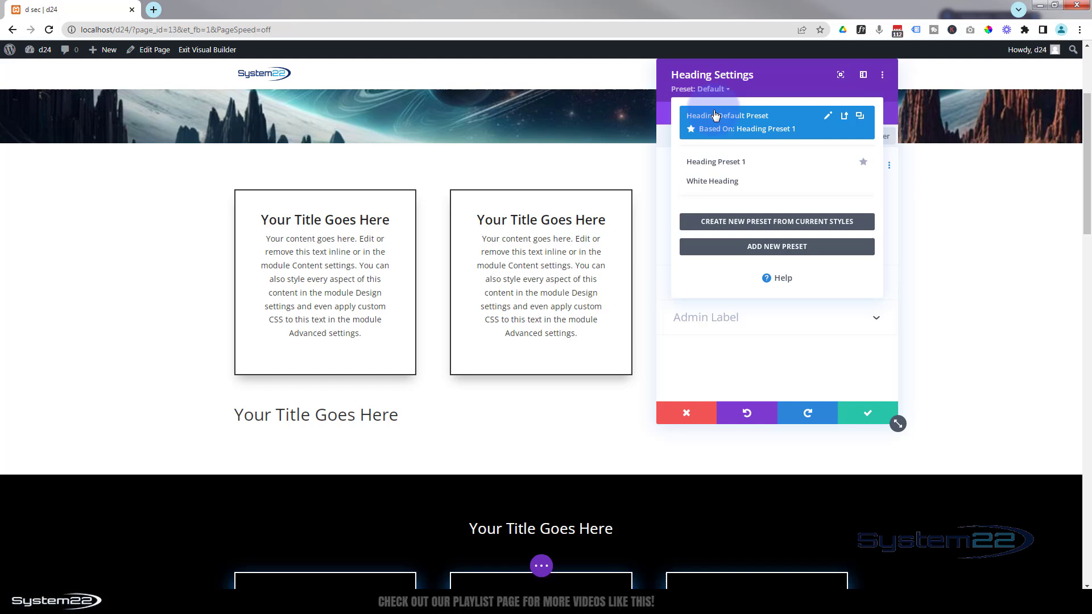
{"action": "left_click", "coordinate": [709, 171]}
{"action": "left_click", "coordinate": [709, 181]}
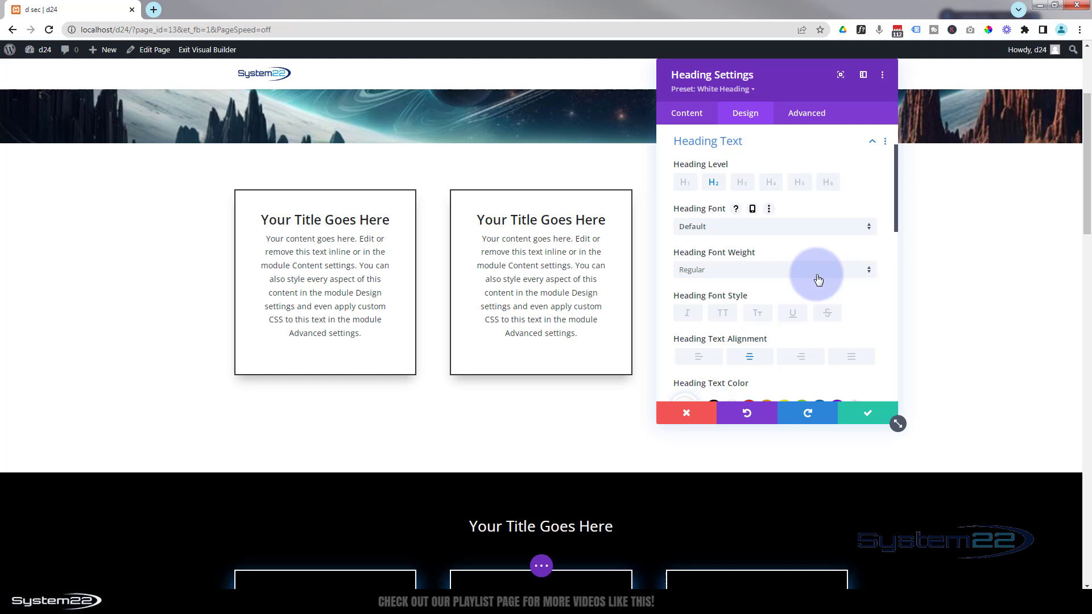
{"action": "scroll", "coordinate": [818, 278], "scroll_direction": "down", "scroll_amount": 2}
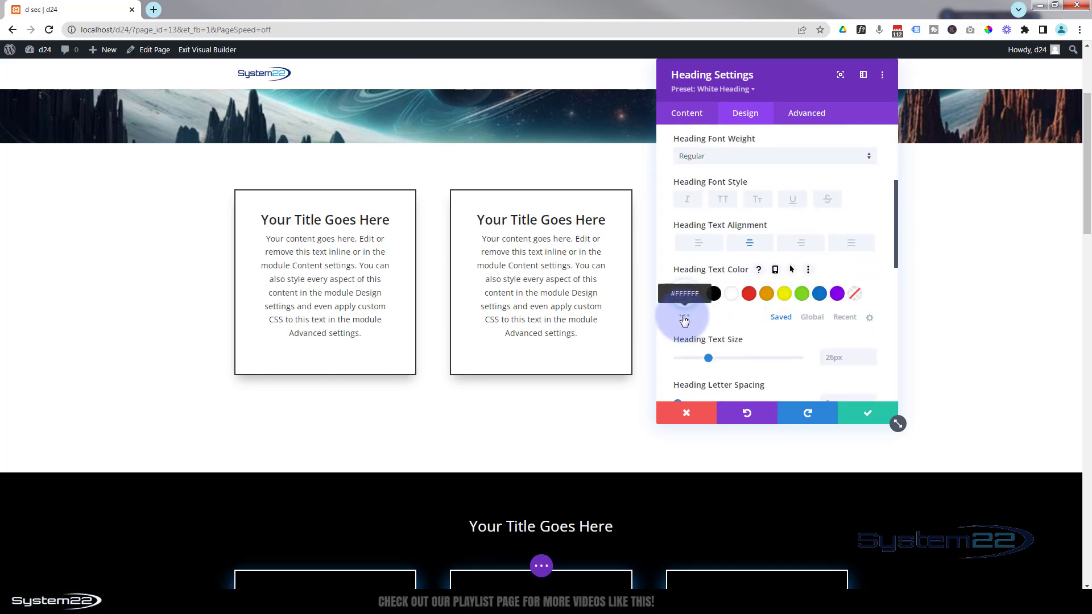
{"action": "left_click", "coordinate": [684, 317]}
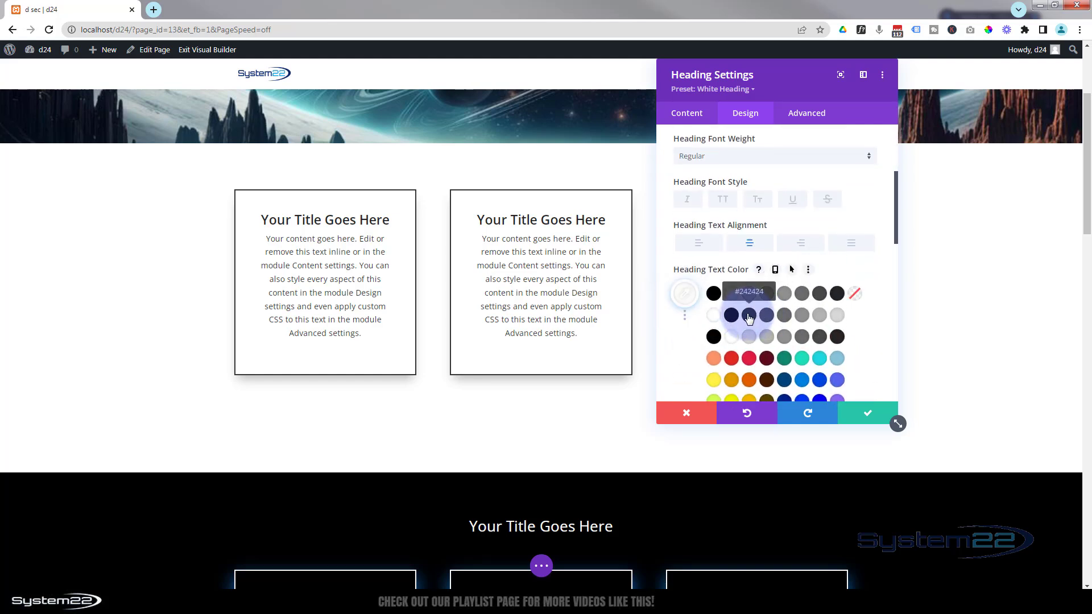
{"action": "left_click", "coordinate": [750, 315]}
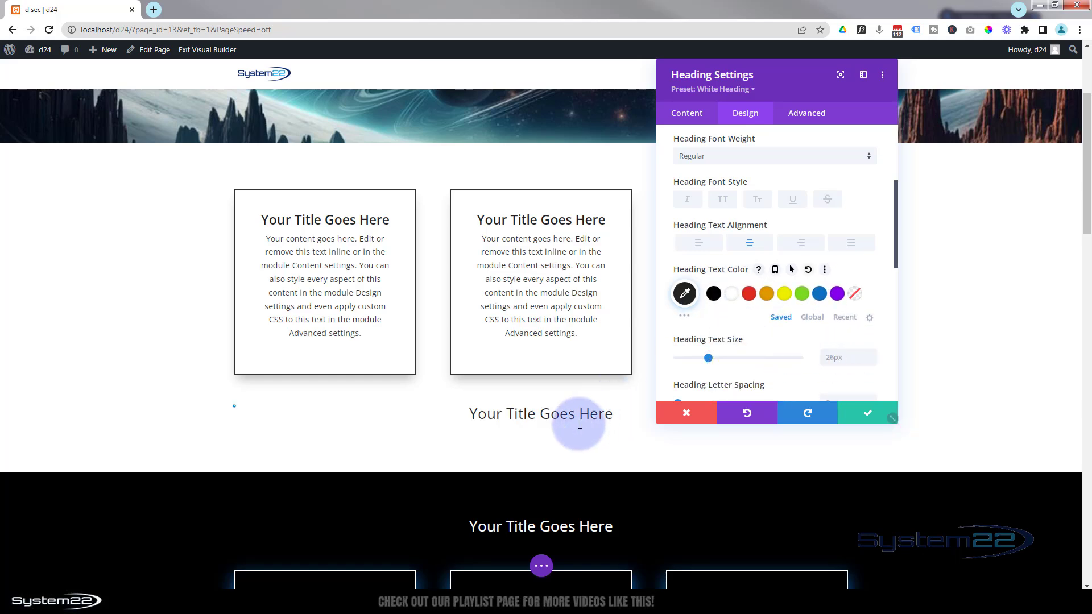
Create a 'Black Heading' preset from the #242424 heading styles and close the settings.
{"action": "left_click", "coordinate": [720, 91]}
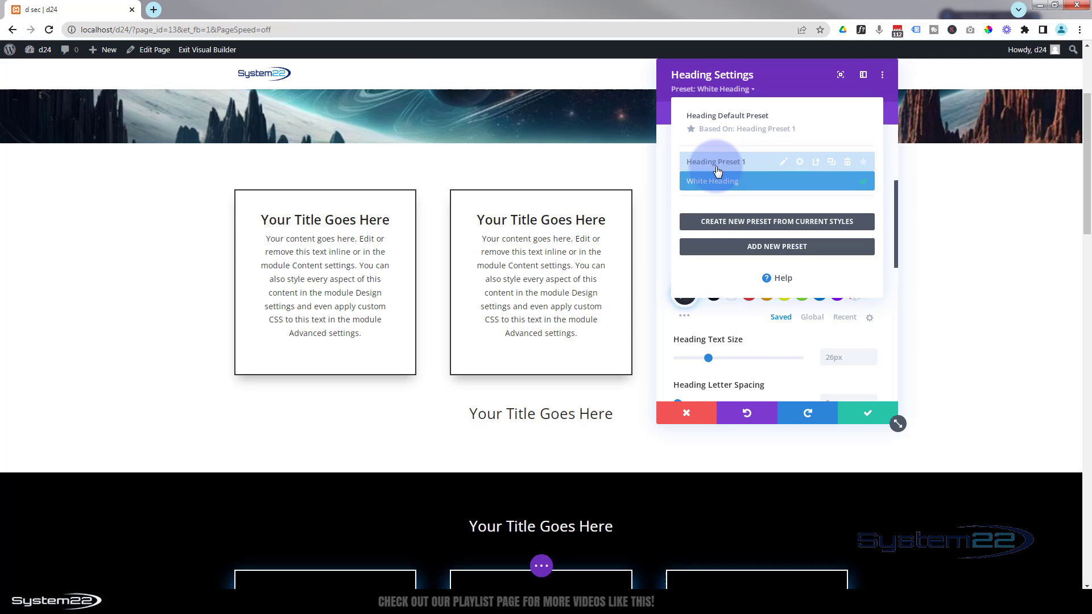
{"action": "left_click", "coordinate": [735, 222]}
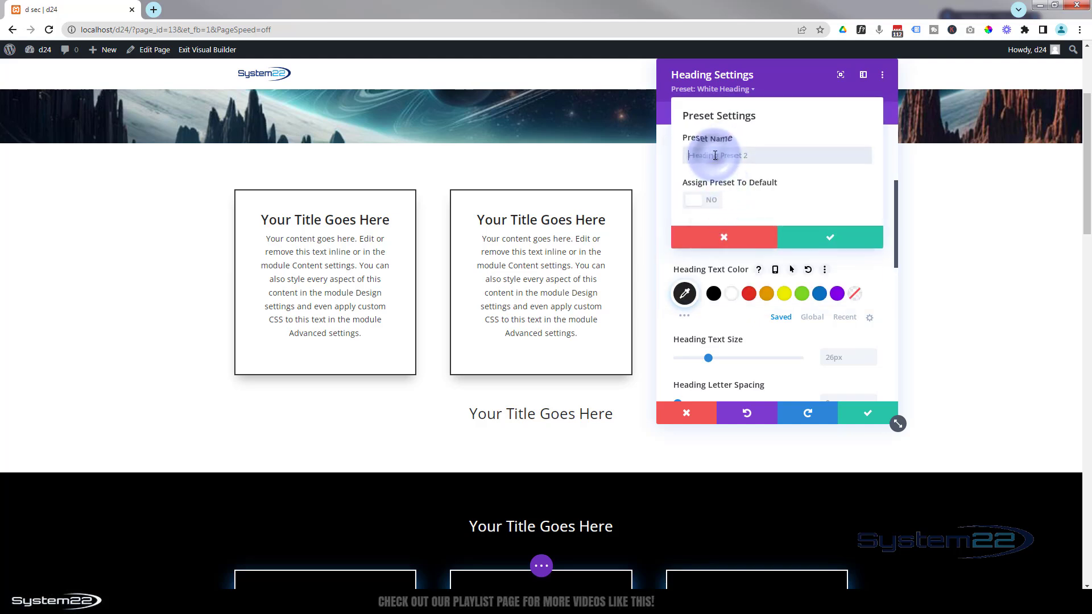
{"action": "type", "text": "Black Heading"}
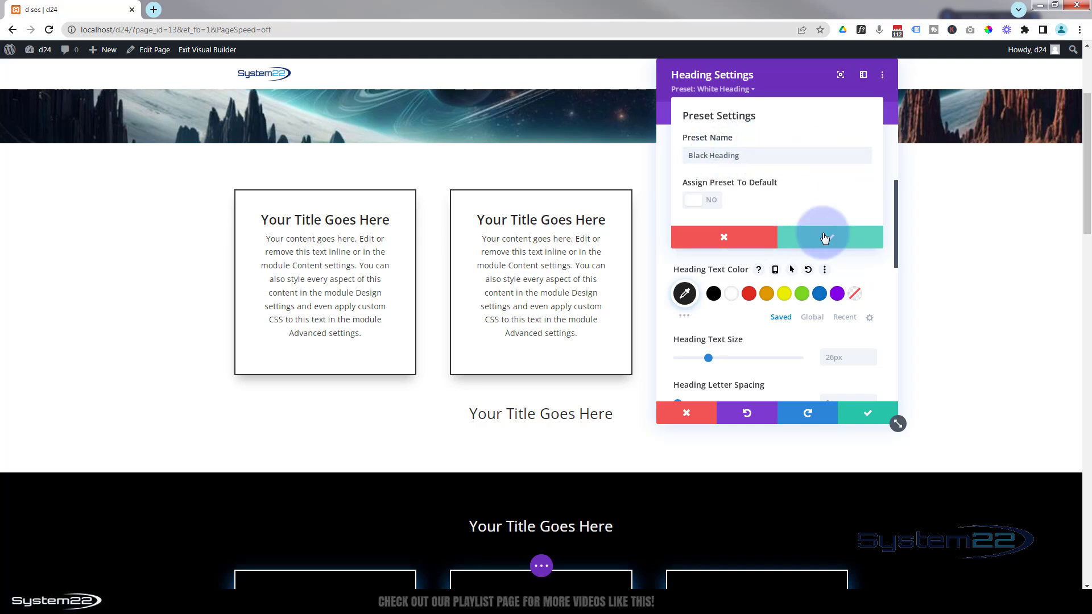
{"action": "left_click", "coordinate": [825, 237]}
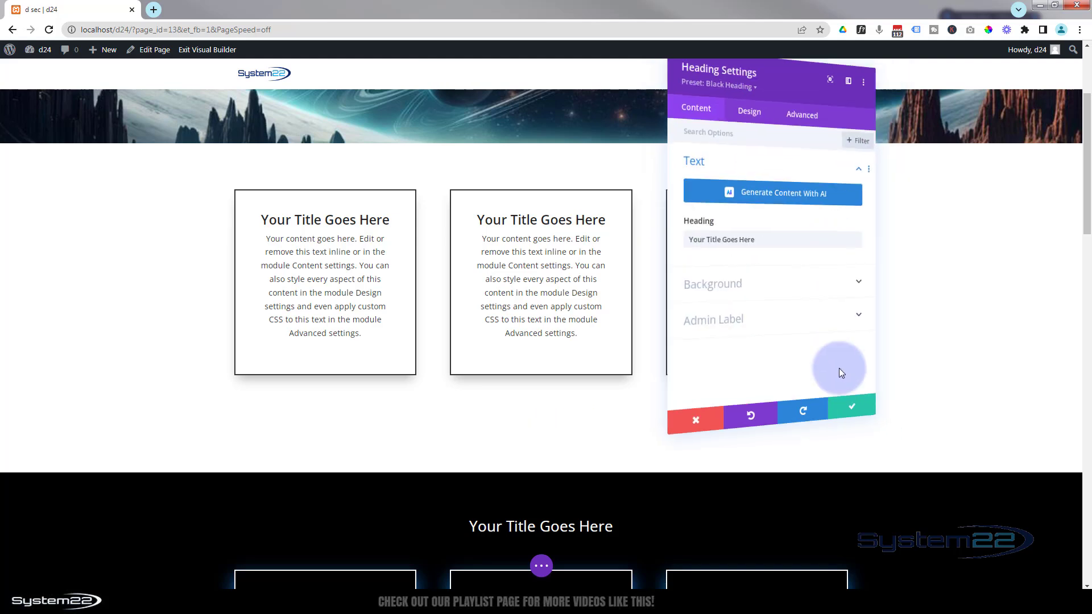
{"action": "left_click", "coordinate": [870, 413]}
Drag the light section's dark heading row above its three cards and review both sections.
{"action": "mouse_move", "coordinate": [501, 419]}
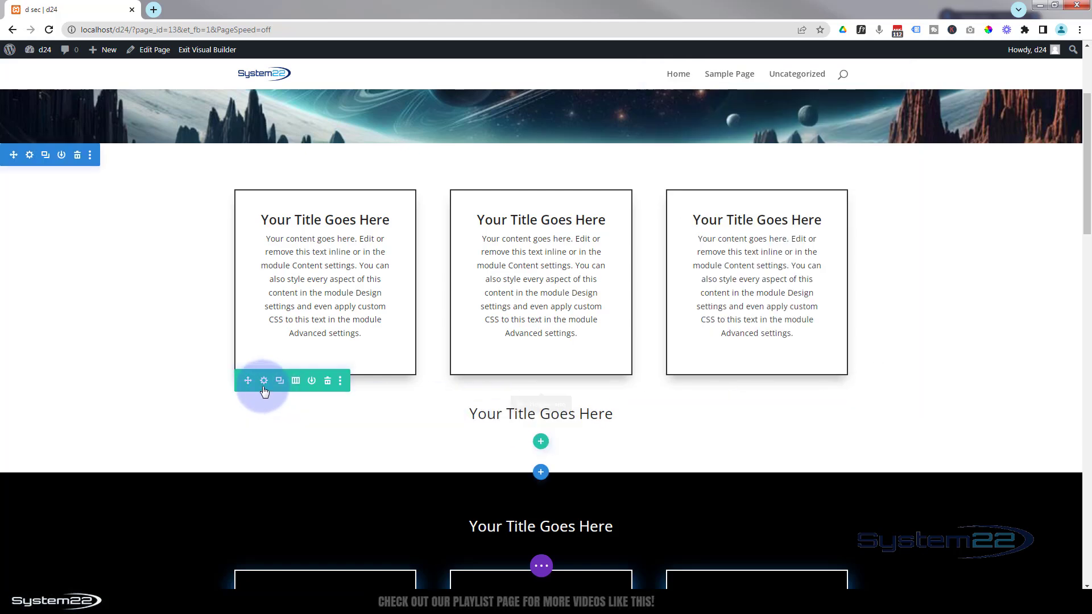
{"action": "left_click_drag", "start_coordinate": [248, 381], "coordinate": [551, 224]}
{"action": "left_click", "coordinate": [487, 475]}
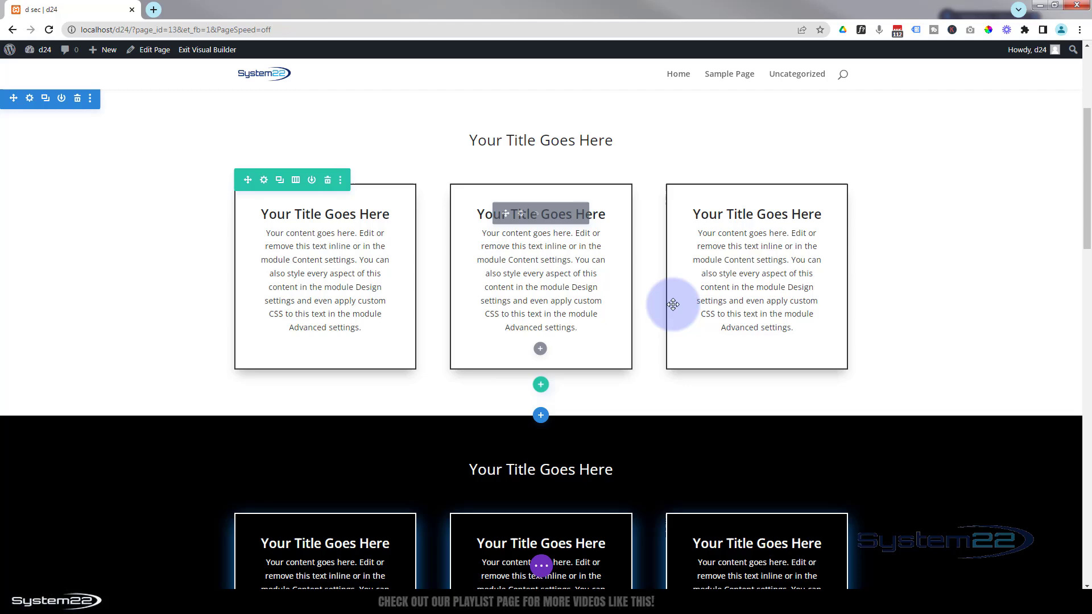
{"action": "scroll", "coordinate": [427, 429], "scroll_direction": "down", "scroll_amount": 1}
{"action": "scroll", "coordinate": [327, 456], "scroll_direction": "down", "scroll_amount": 2}
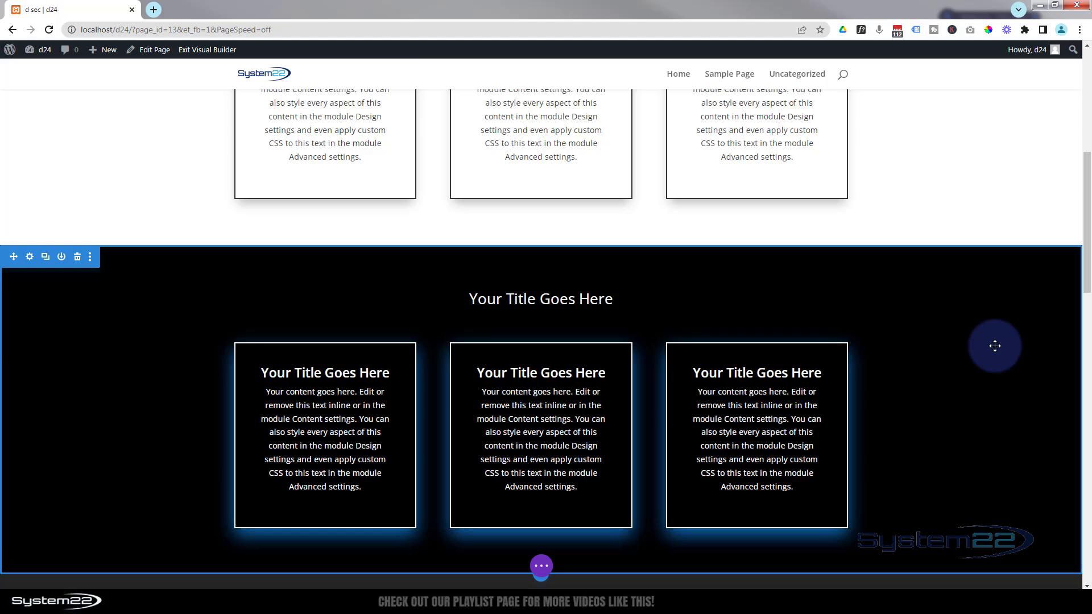
{"action": "scroll", "coordinate": [977, 310], "scroll_direction": "up", "scroll_amount": 4}
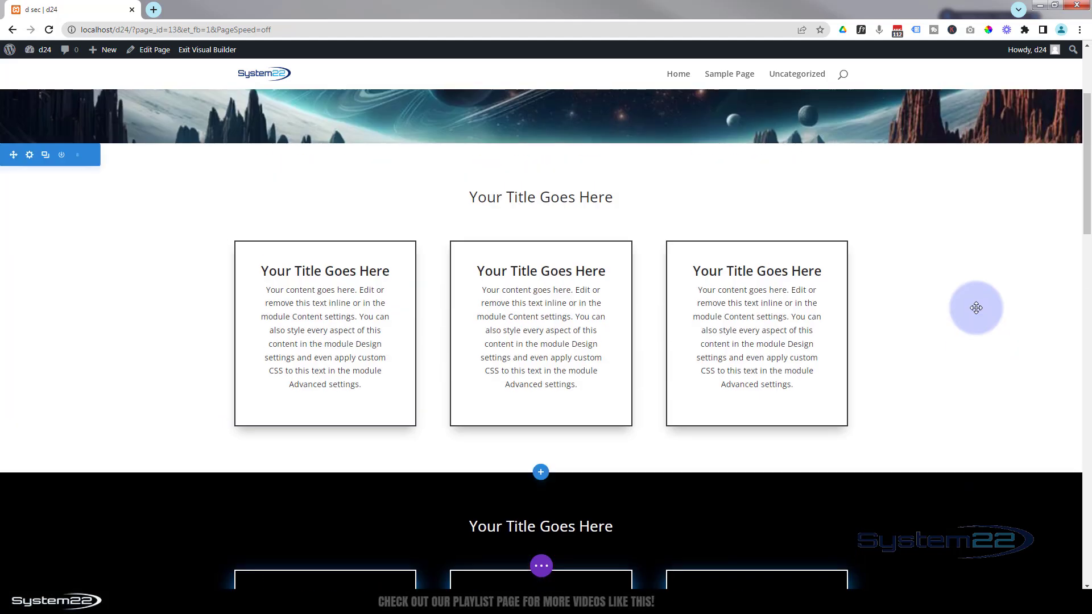
{"action": "scroll", "coordinate": [976, 308], "scroll_direction": "up", "scroll_amount": 1}
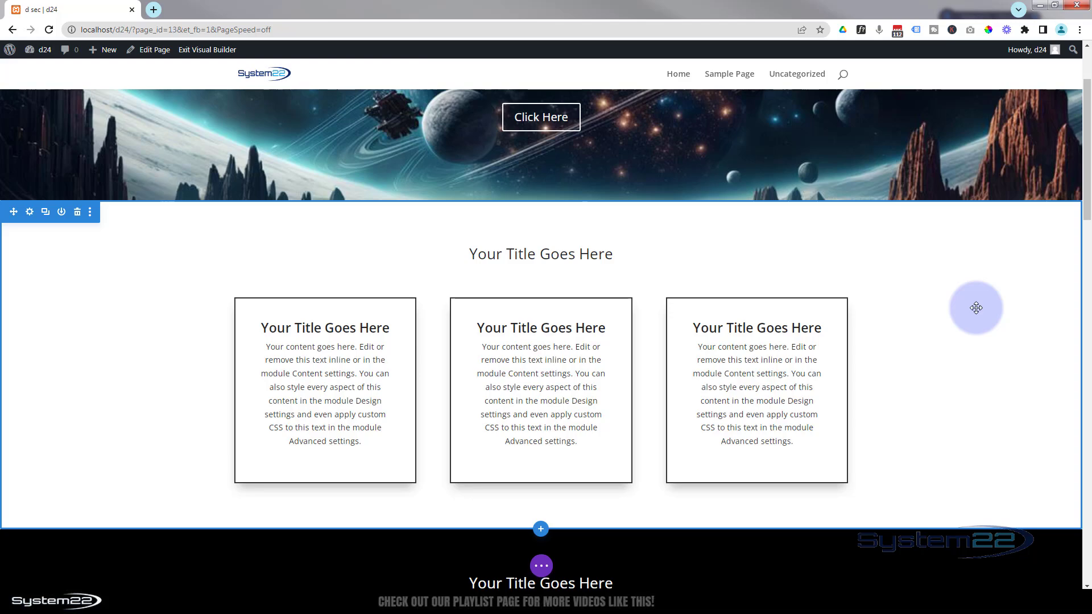
{"action": "scroll", "coordinate": [962, 302], "scroll_direction": "down", "scroll_amount": 6}
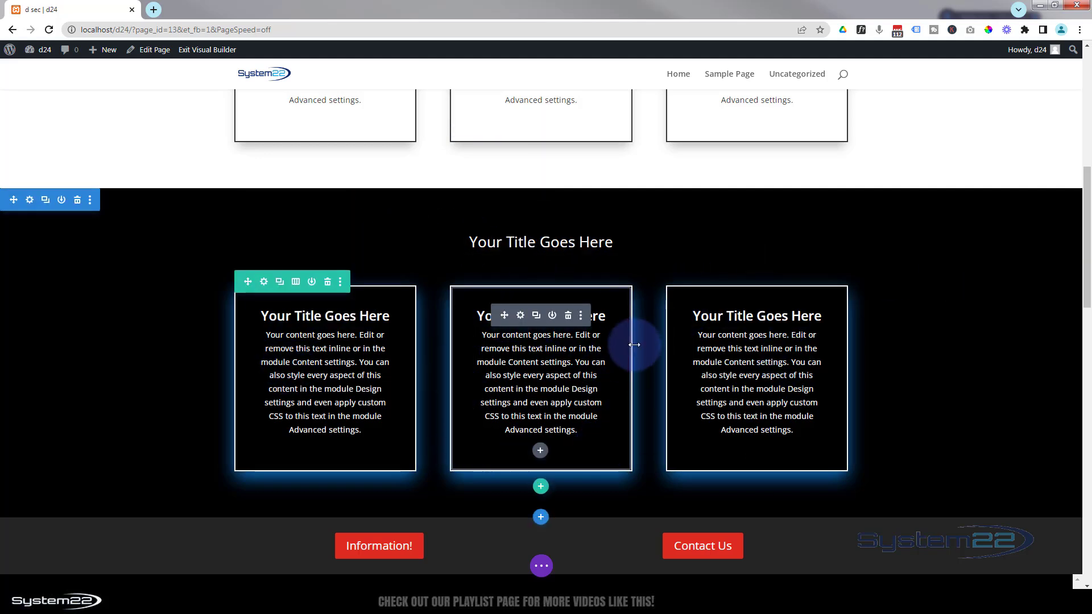
Set the spaceship image from the media library as the dark section's full-cover background image.
{"action": "left_click", "coordinate": [29, 200]}
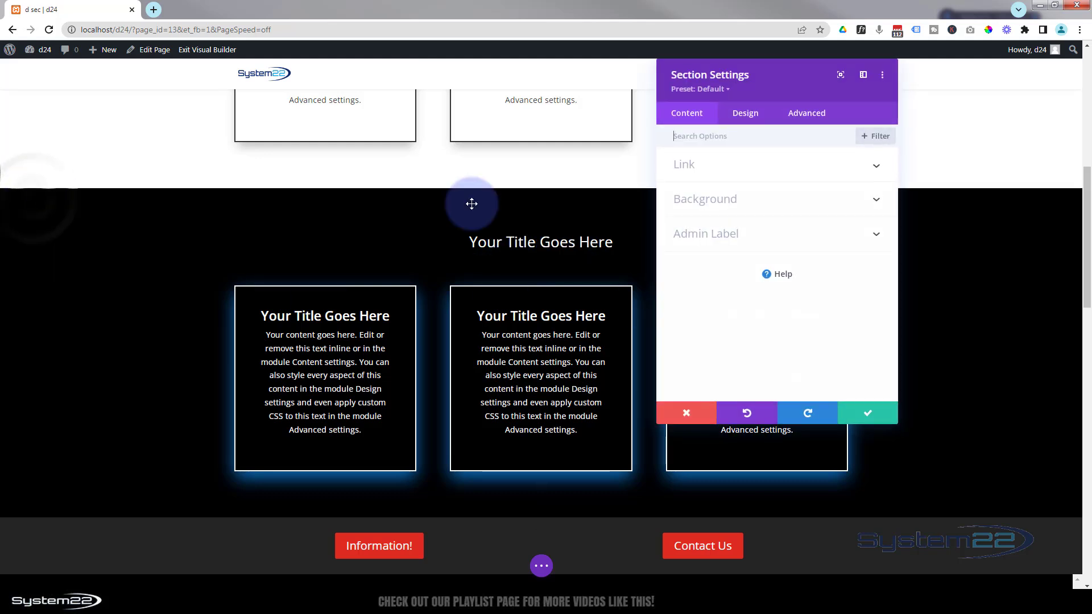
{"action": "left_click", "coordinate": [720, 200]}
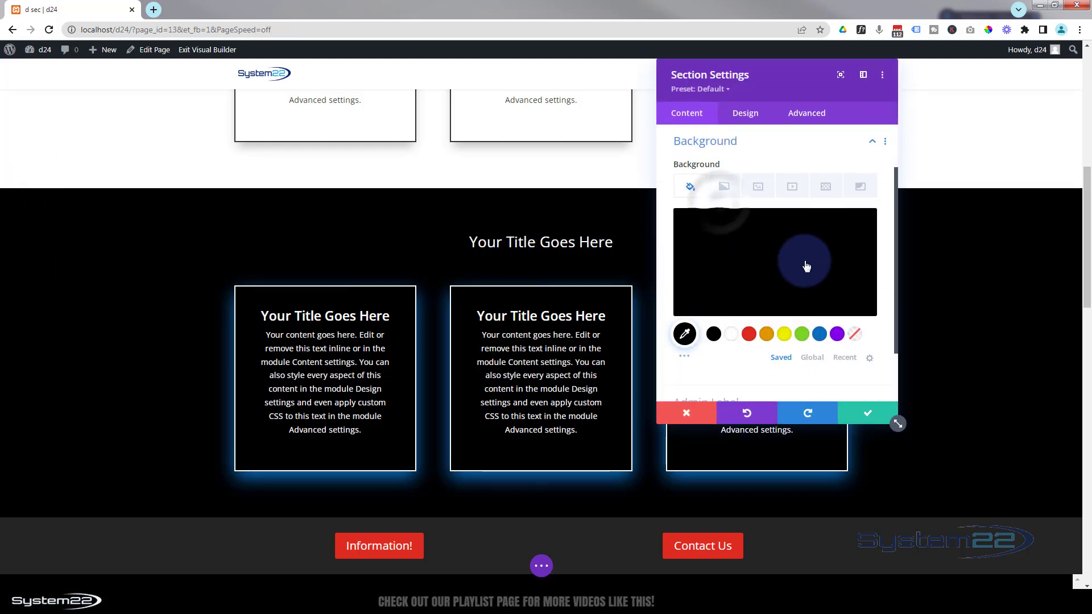
{"action": "left_click", "coordinate": [759, 187]}
{"action": "left_click", "coordinate": [774, 253]}
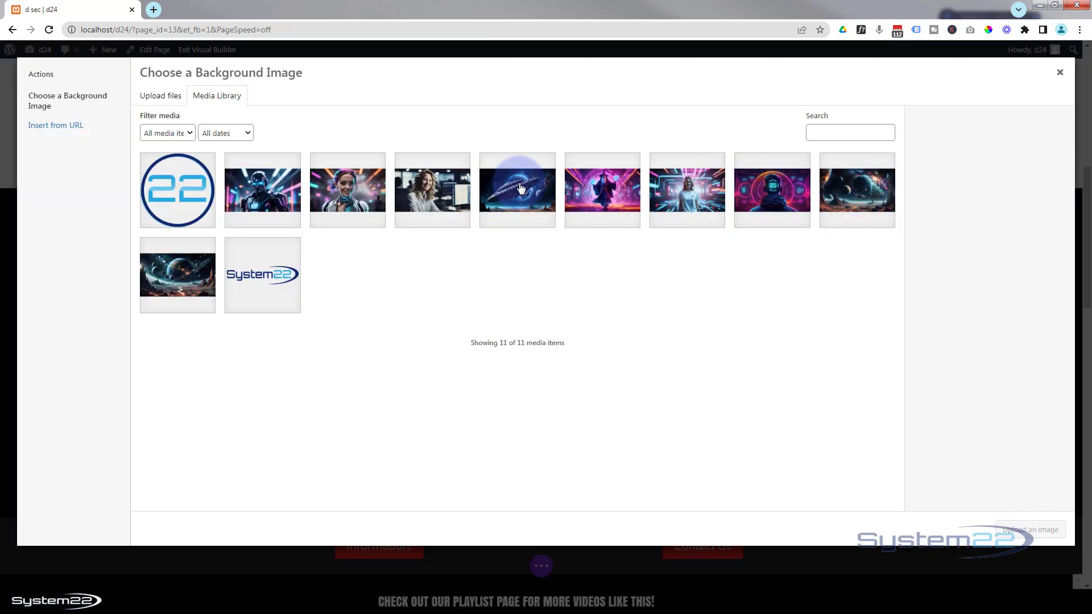
{"action": "left_click", "coordinate": [520, 188]}
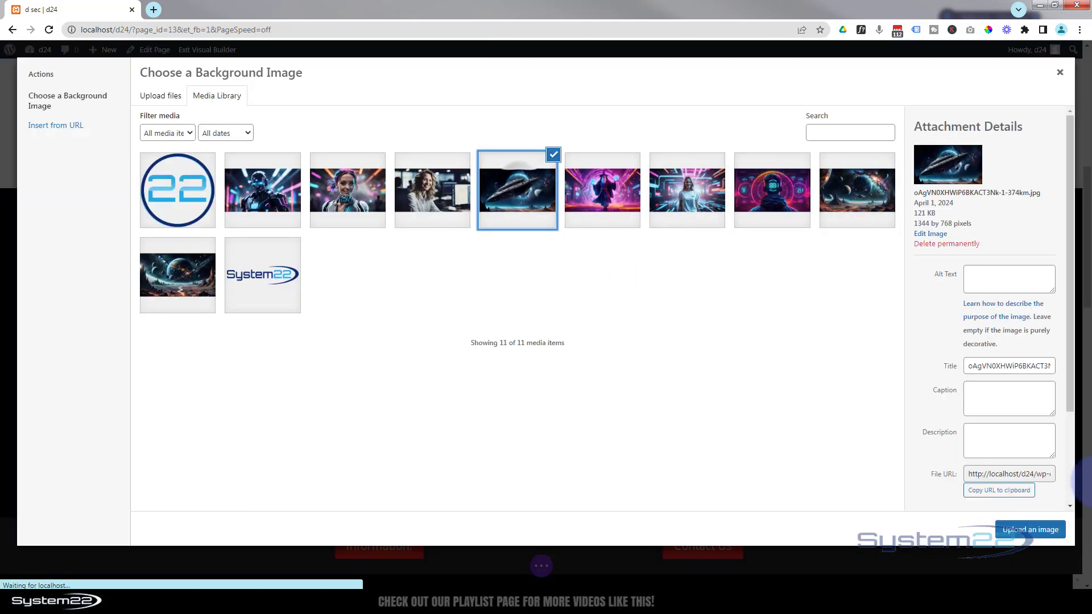
{"action": "left_click", "coordinate": [1031, 530]}
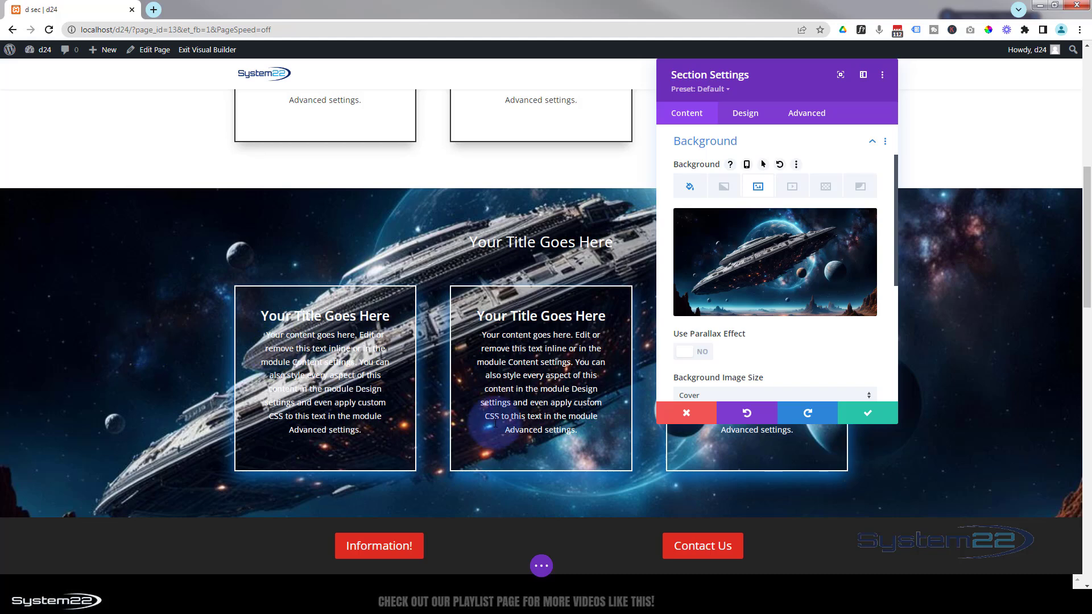
{"action": "mouse_move", "coordinate": [779, 255]}
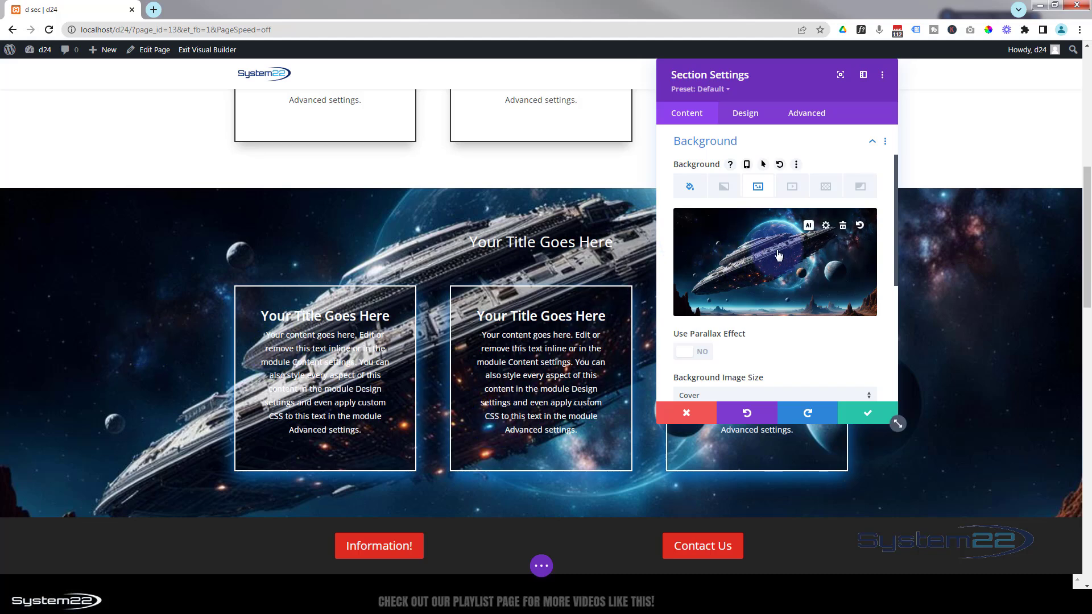
Give the dark section a blue #0c71c3 background colour and set the image blend to Multiply.
{"action": "left_click", "coordinate": [690, 188]}
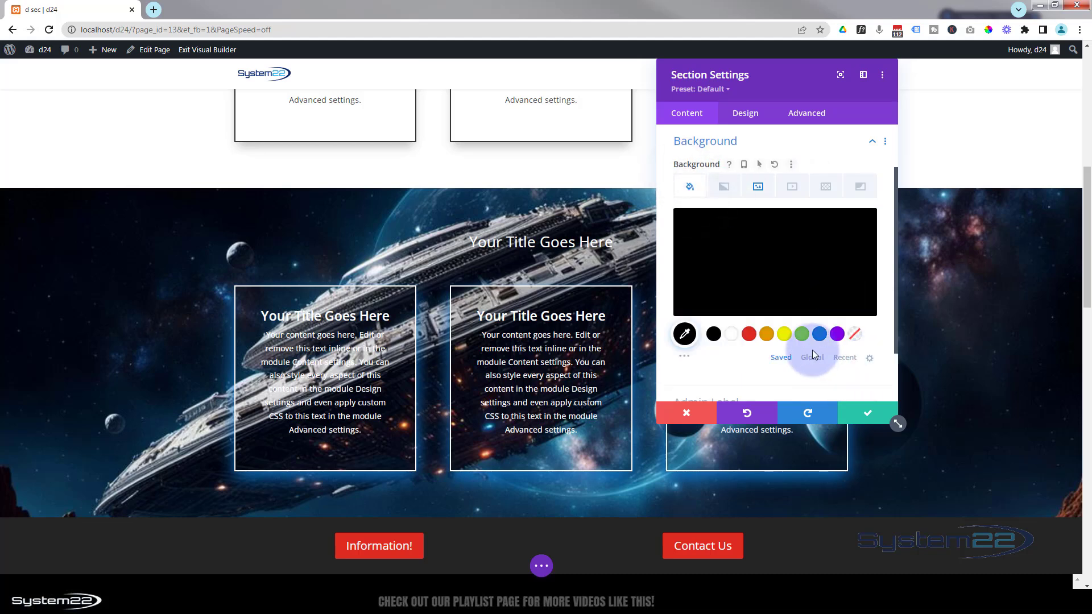
{"action": "left_click", "coordinate": [818, 337]}
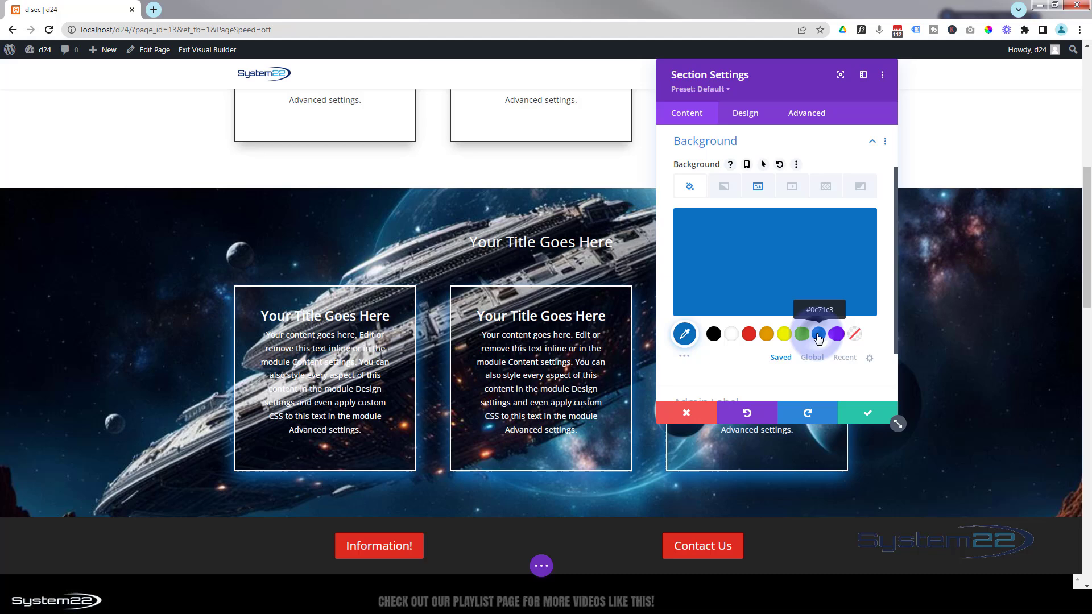
{"action": "left_click", "coordinate": [757, 192]}
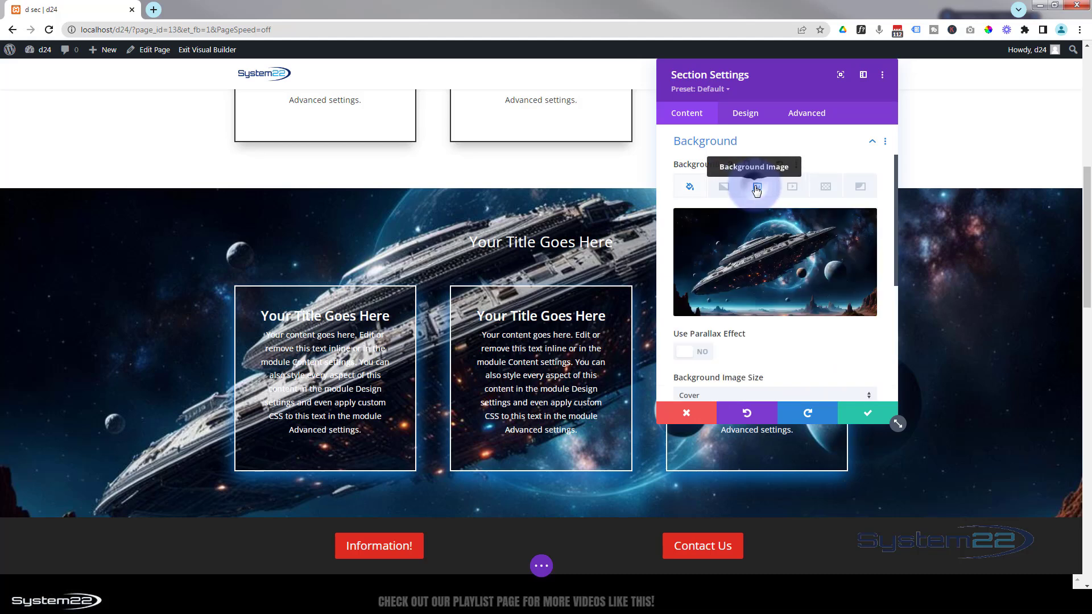
{"action": "scroll", "coordinate": [793, 284], "scroll_direction": "down", "scroll_amount": 5}
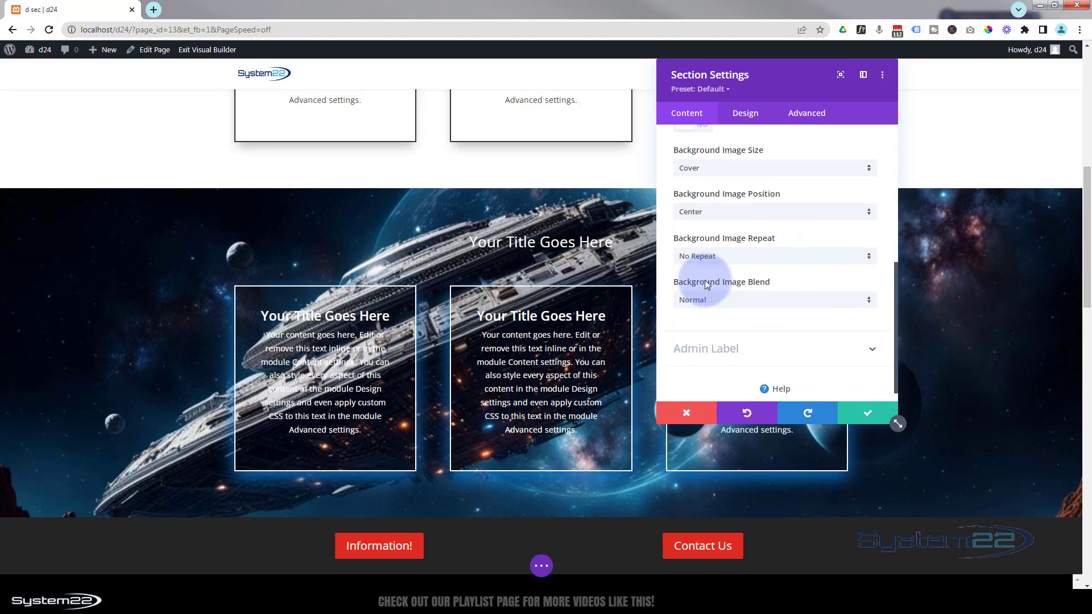
{"action": "left_click", "coordinate": [761, 302]}
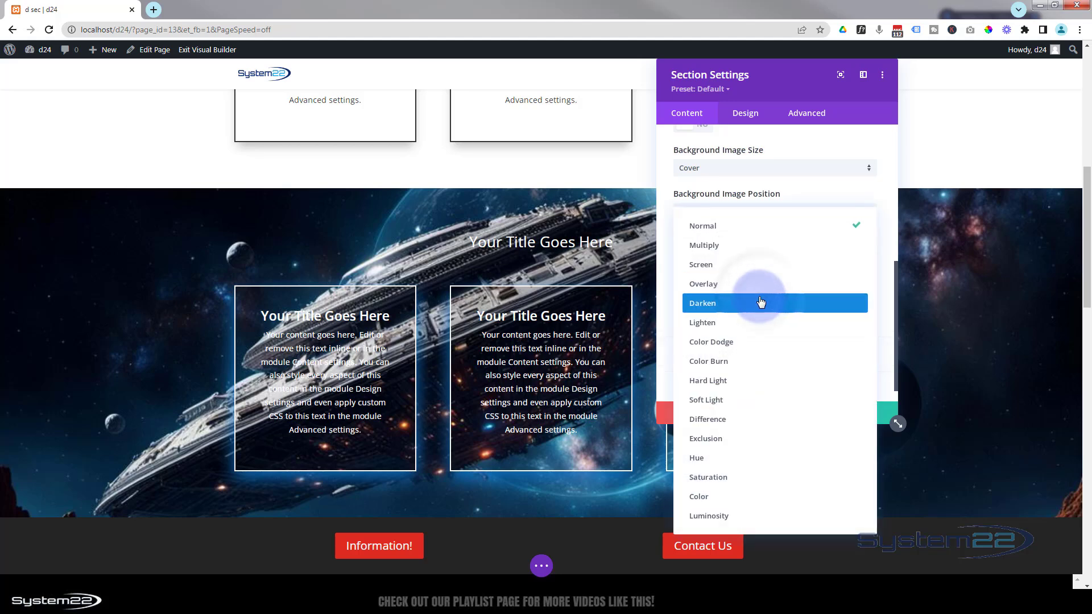
{"action": "left_click", "coordinate": [726, 252]}
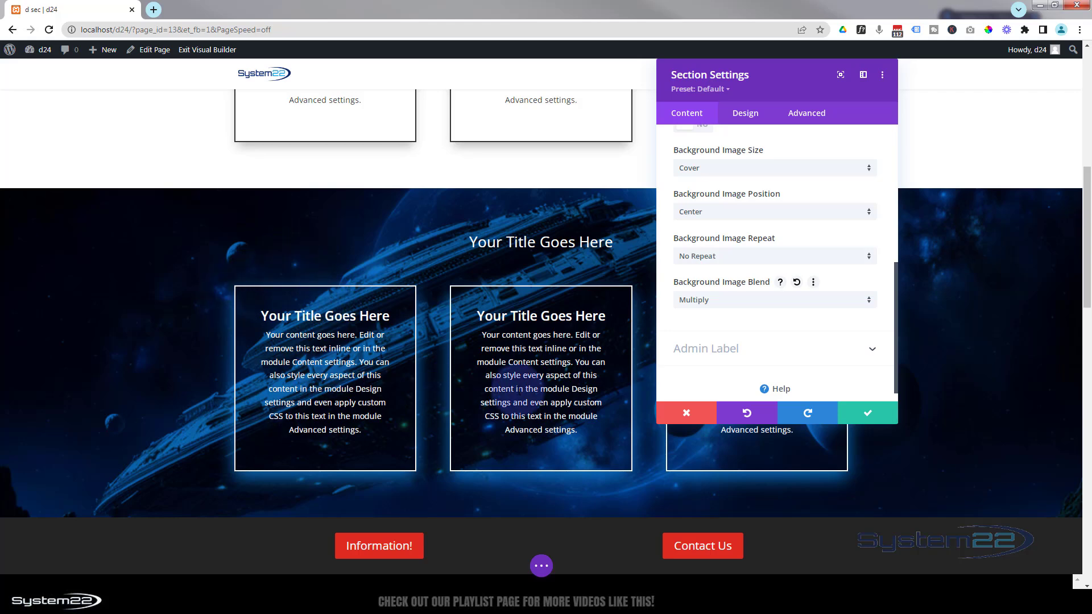
Confirm the section settings, save the page as a draft, and exit the Visual Builder.
{"action": "left_click", "coordinate": [870, 413]}
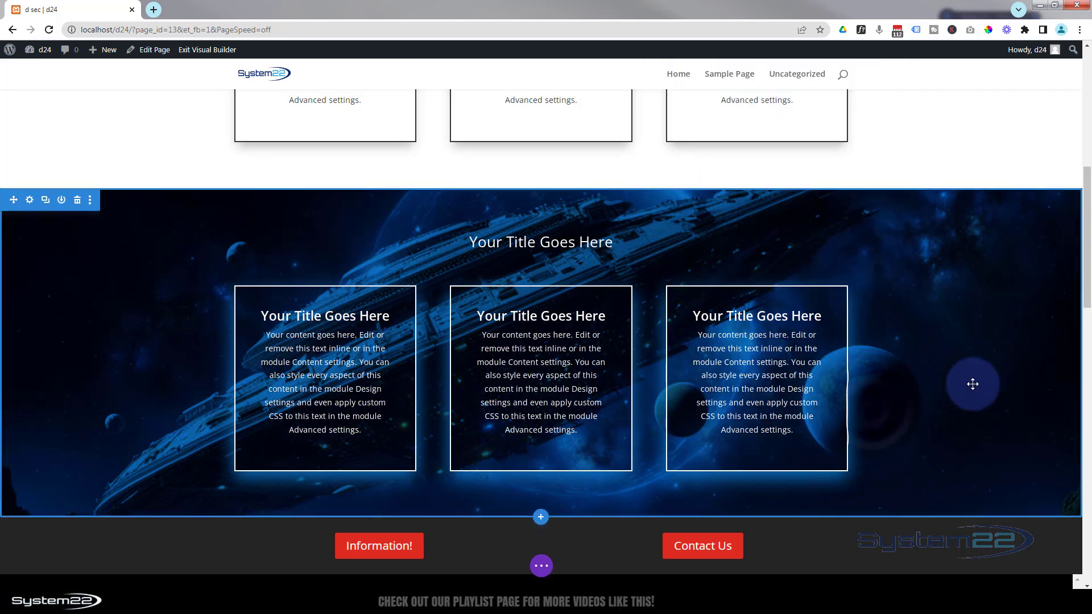
{"action": "left_click", "coordinate": [540, 567]}
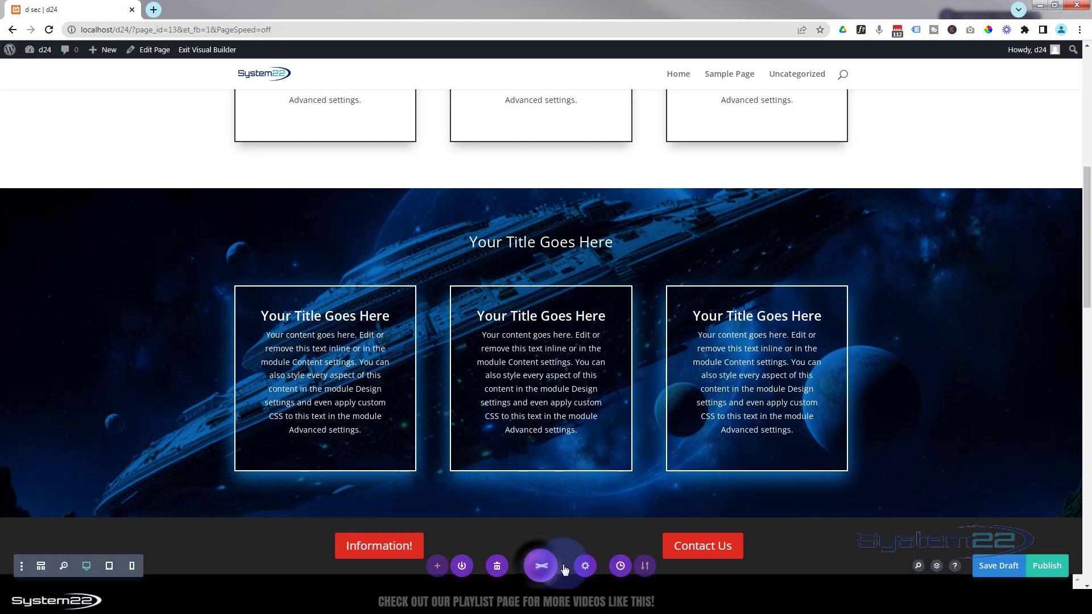
{"action": "left_click", "coordinate": [997, 567]}
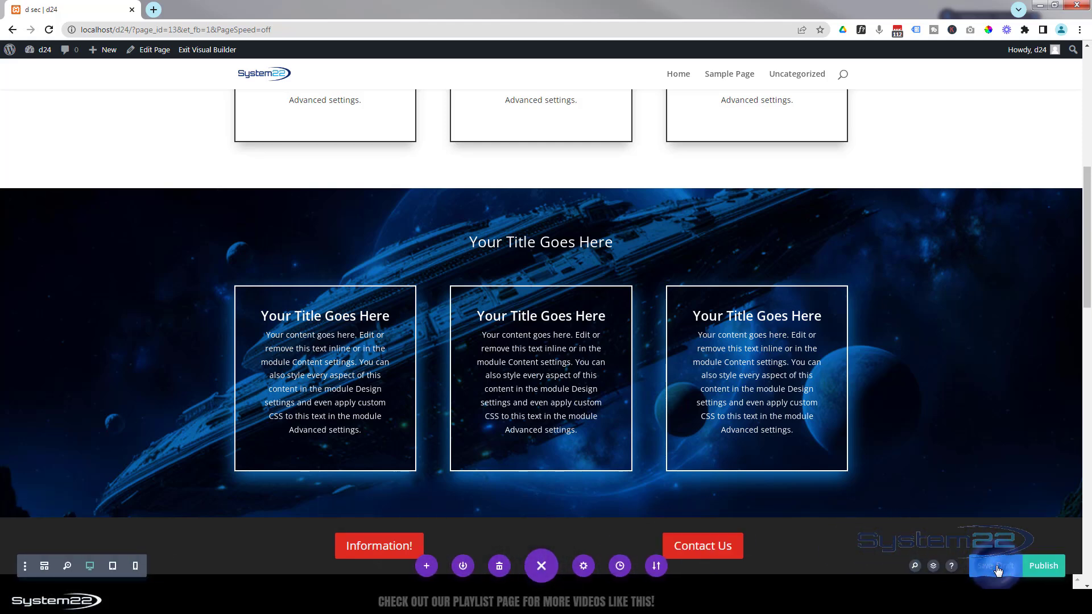
{"action": "left_click", "coordinate": [203, 53]}
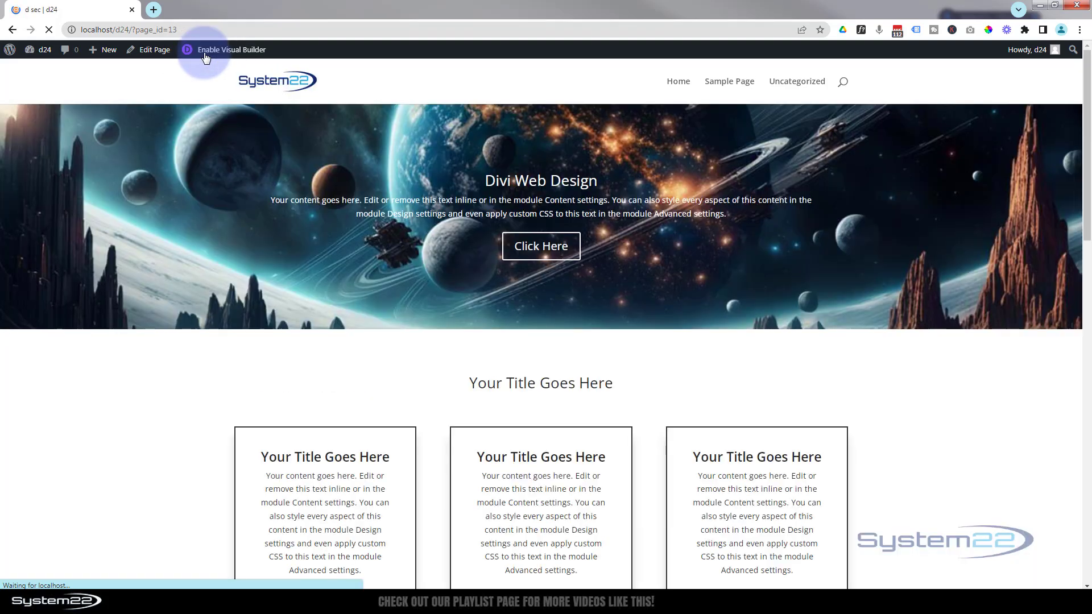
{"action": "scroll", "coordinate": [130, 247], "scroll_direction": "down", "scroll_amount": 3}
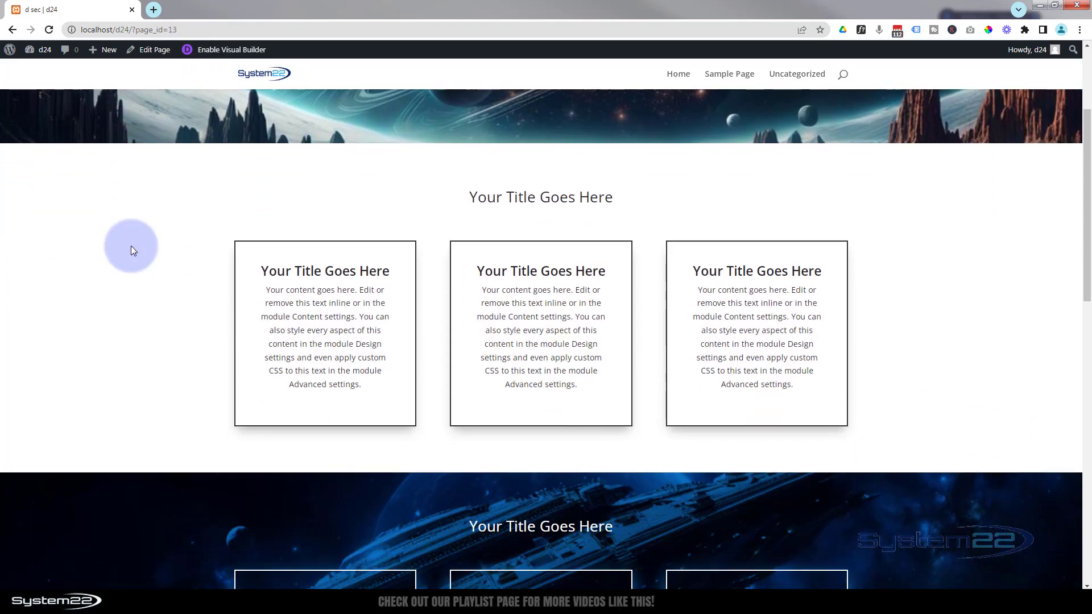
{"action": "scroll", "coordinate": [130, 245], "scroll_direction": "down", "scroll_amount": 1}
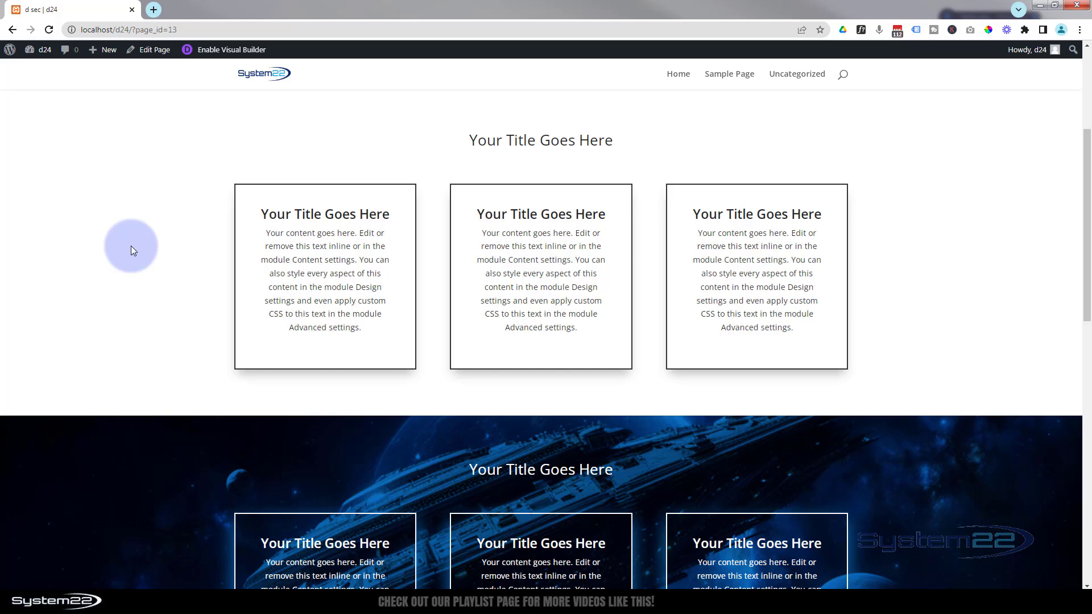
{"action": "scroll", "coordinate": [131, 246], "scroll_direction": "down", "scroll_amount": 4}
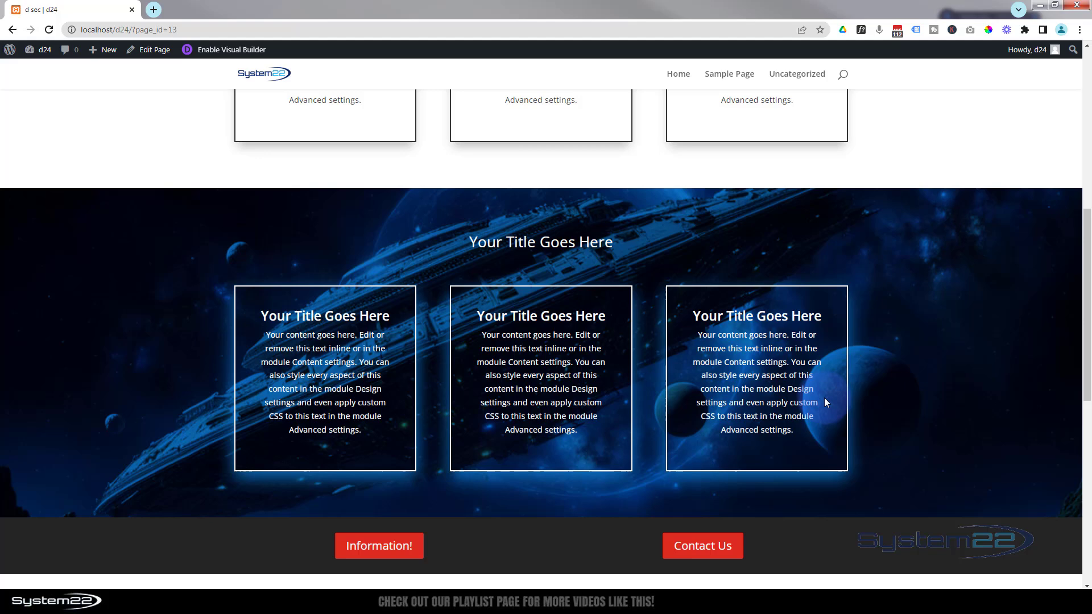
{"action": "scroll", "coordinate": [958, 376], "scroll_direction": "down", "scroll_amount": 2}
{"action": "scroll", "coordinate": [966, 295], "scroll_direction": "up", "scroll_amount": 2}
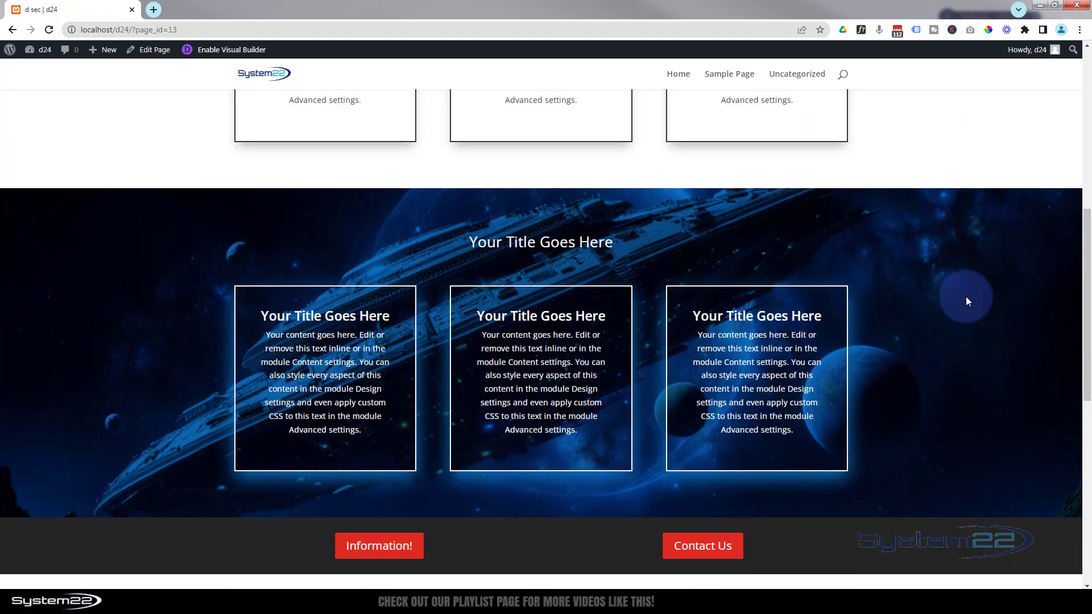
{"action": "scroll", "coordinate": [966, 295], "scroll_direction": "up", "scroll_amount": 6}
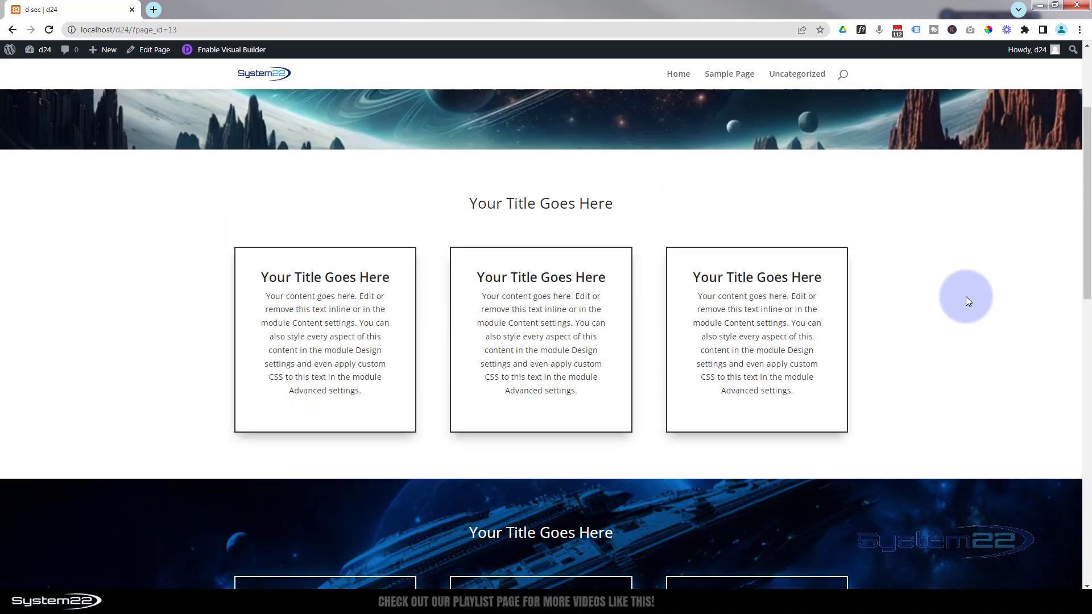
{"action": "scroll", "coordinate": [966, 296], "scroll_direction": "down", "scroll_amount": 2}
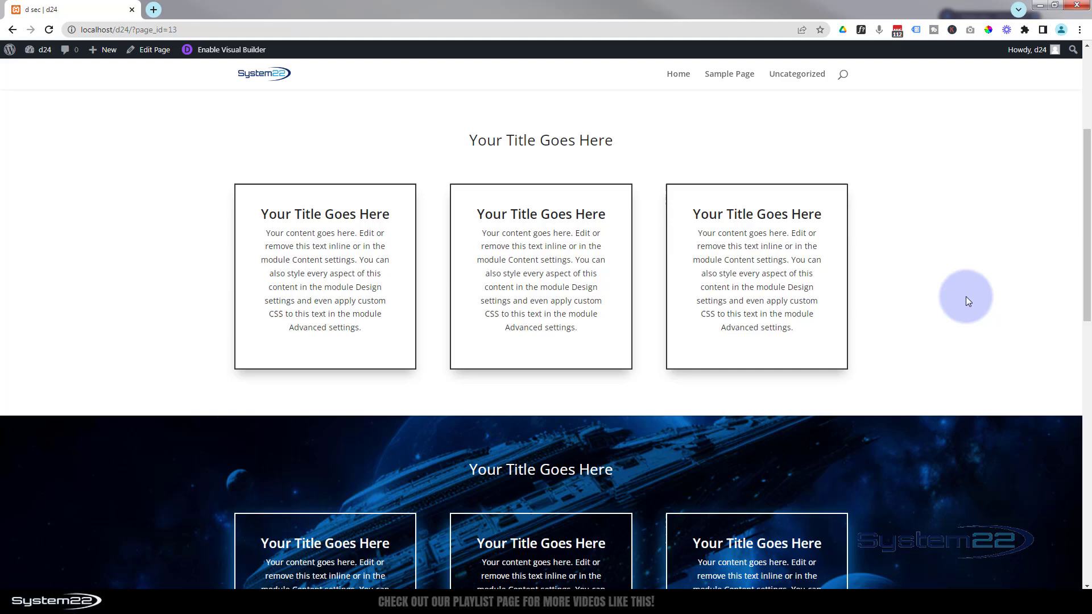
{"action": "scroll", "coordinate": [966, 295], "scroll_direction": "down", "scroll_amount": 3}
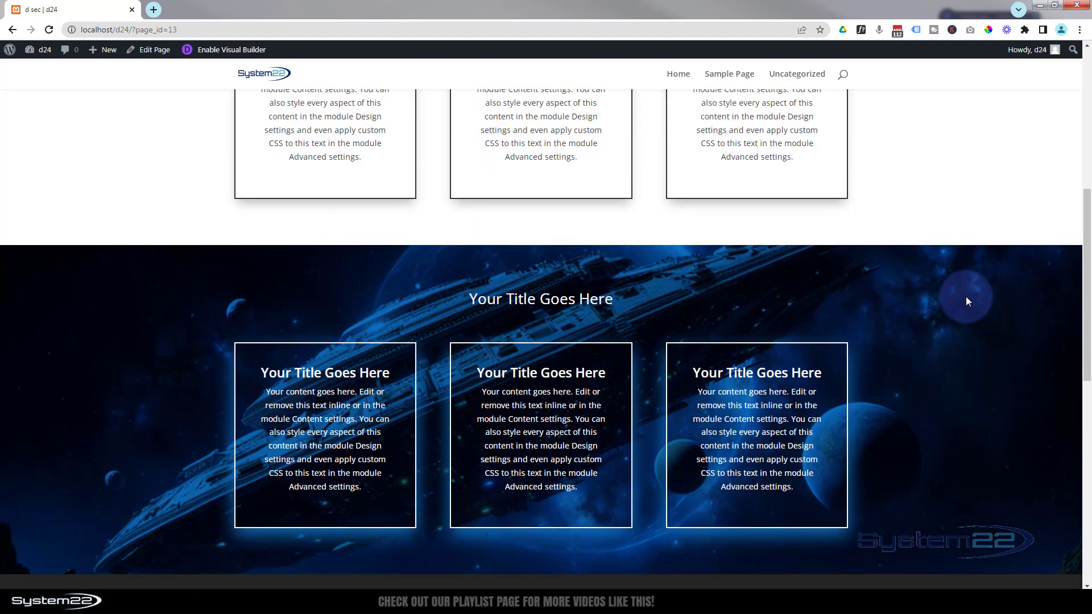
{"action": "scroll", "coordinate": [966, 296], "scroll_direction": "up", "scroll_amount": 3}
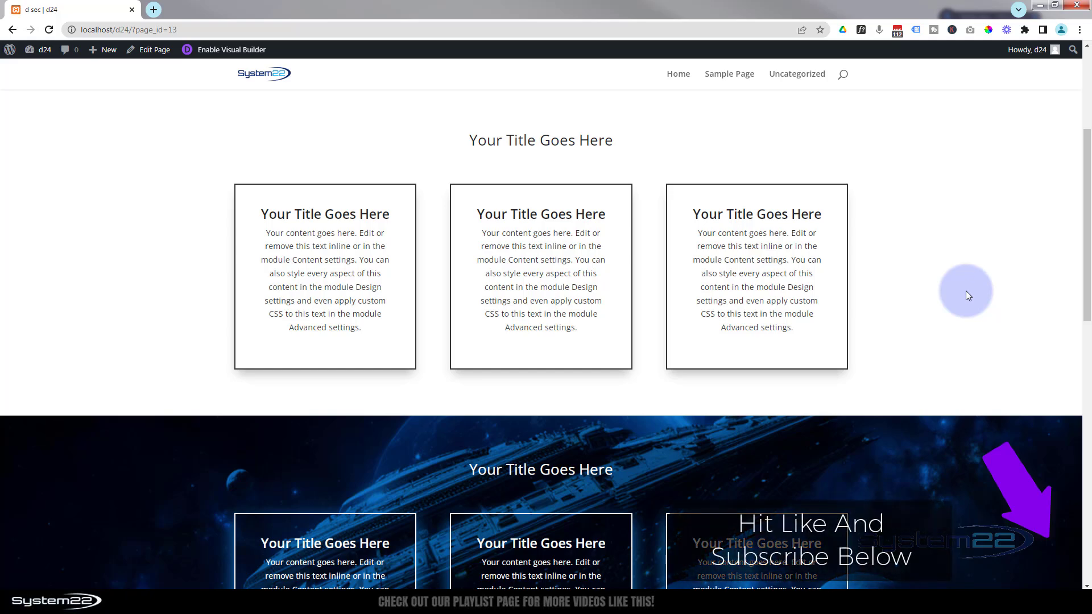
{"action": "scroll", "coordinate": [968, 296], "scroll_direction": "down", "scroll_amount": 4}
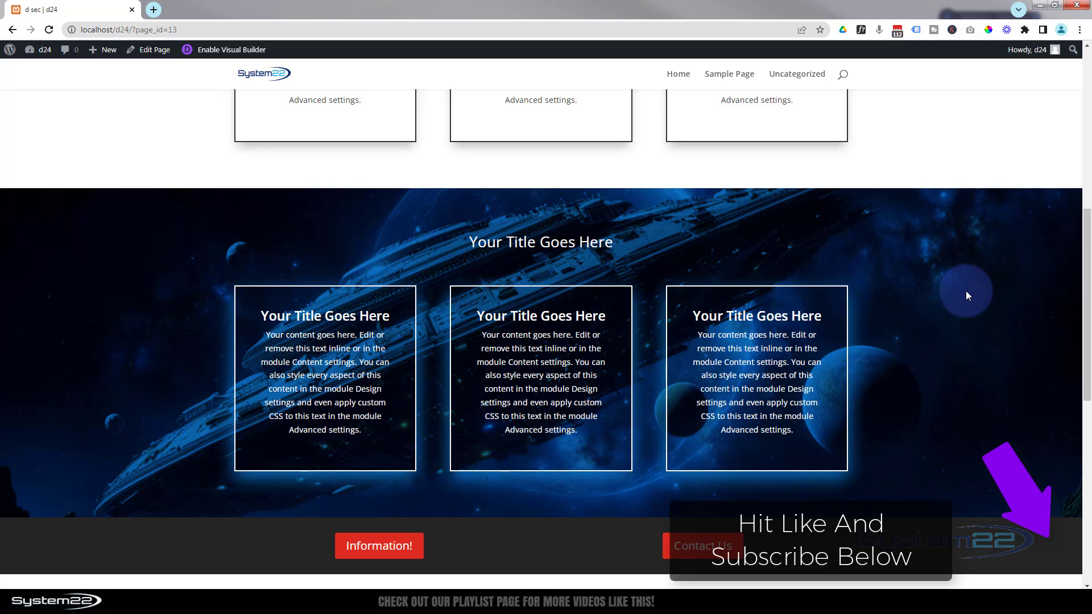
{"action": "scroll", "coordinate": [969, 295], "scroll_direction": "up", "scroll_amount": 1}
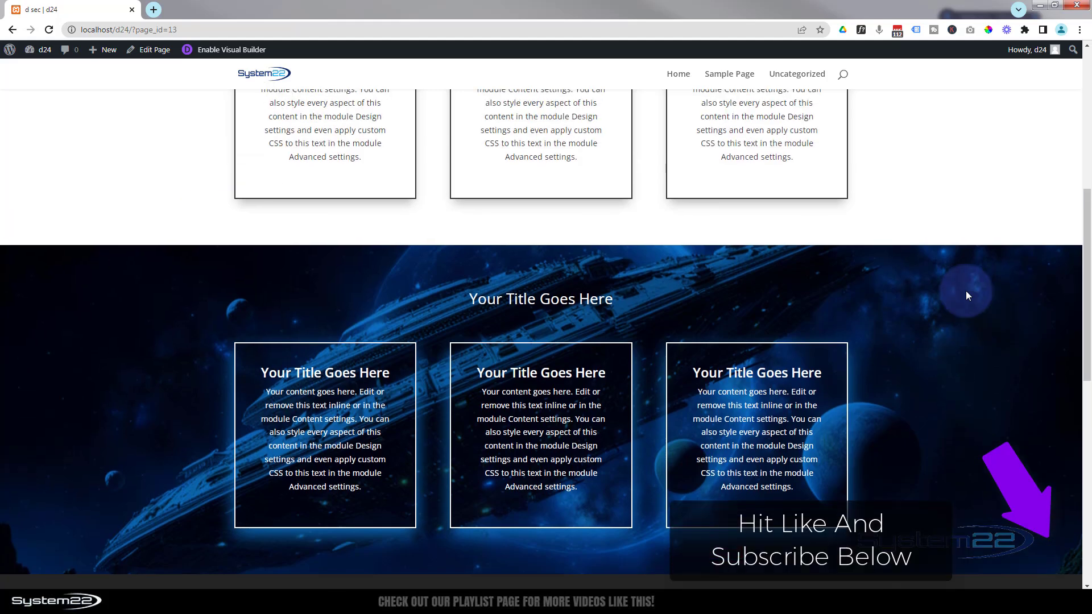
{"action": "scroll", "coordinate": [969, 295], "scroll_direction": "up", "scroll_amount": 6}
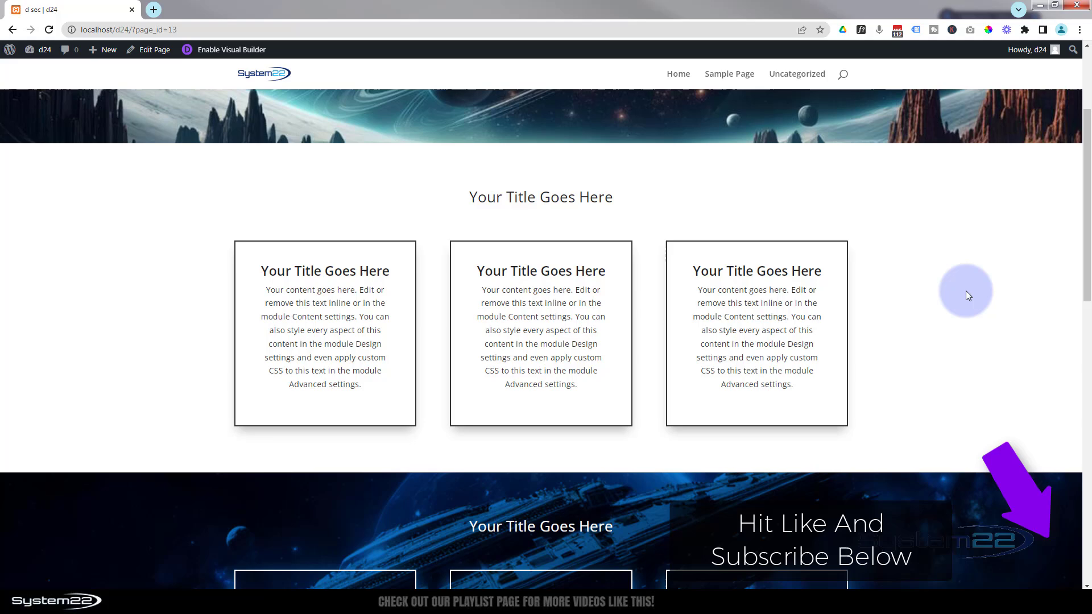